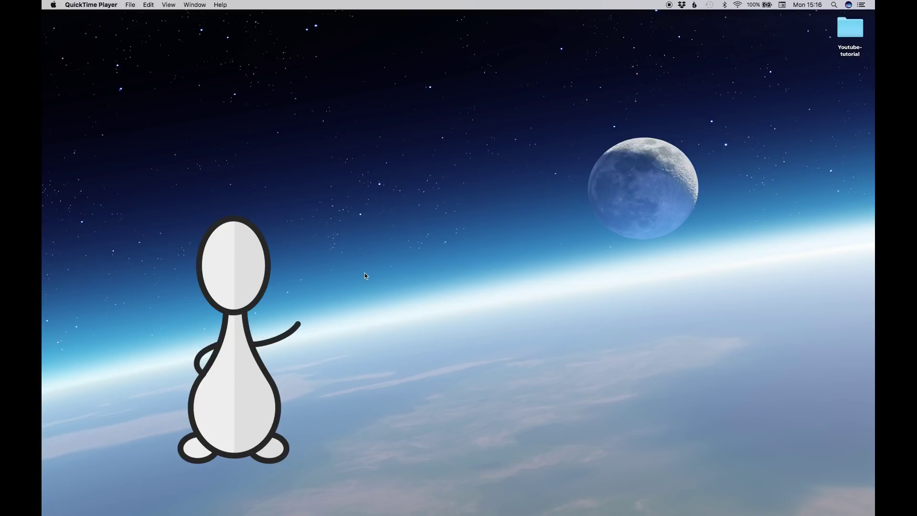
Launch Adobe Photoshop CC 2017 by searching 'photo' in Spotlight.
{"action": "key", "text": "super+space"}
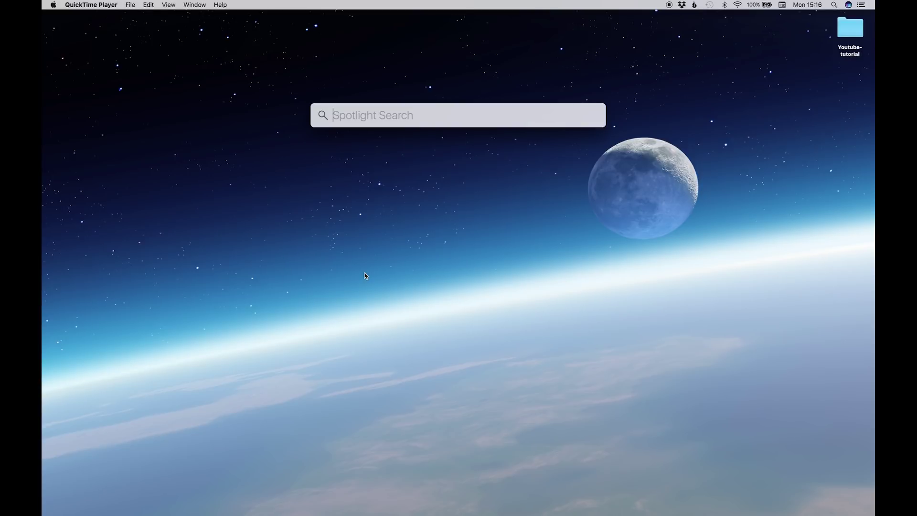
{"action": "type", "text": "photo"}
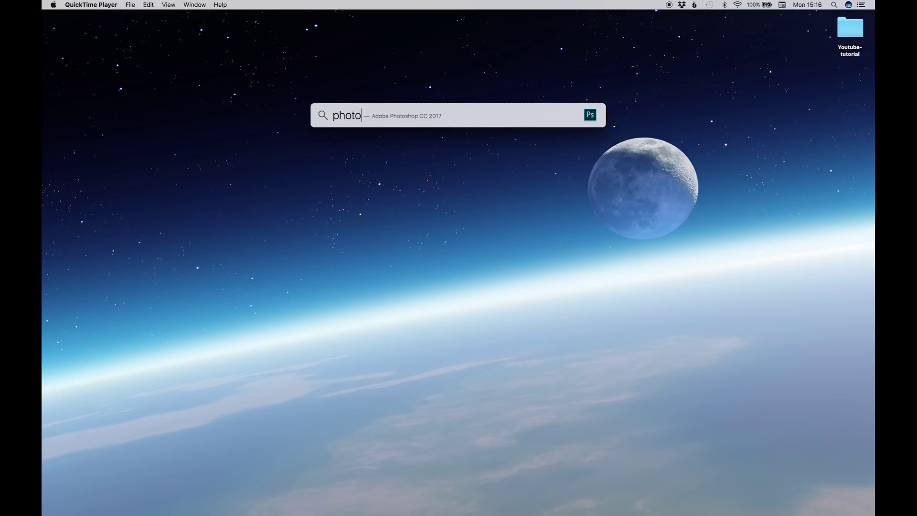
{"action": "key", "text": "Return"}
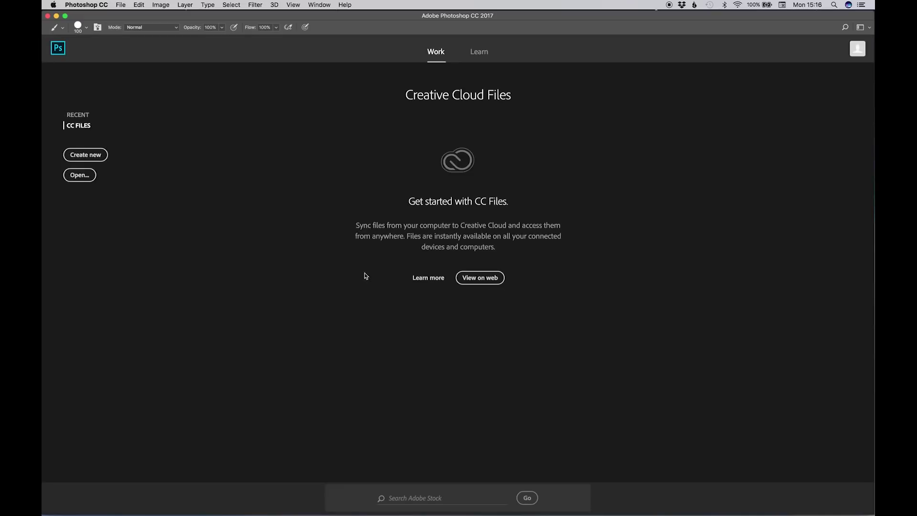
Create a new 1000 × 500 px, 72 ppi document named 'Plates'.
{"action": "key", "text": "super+n"}
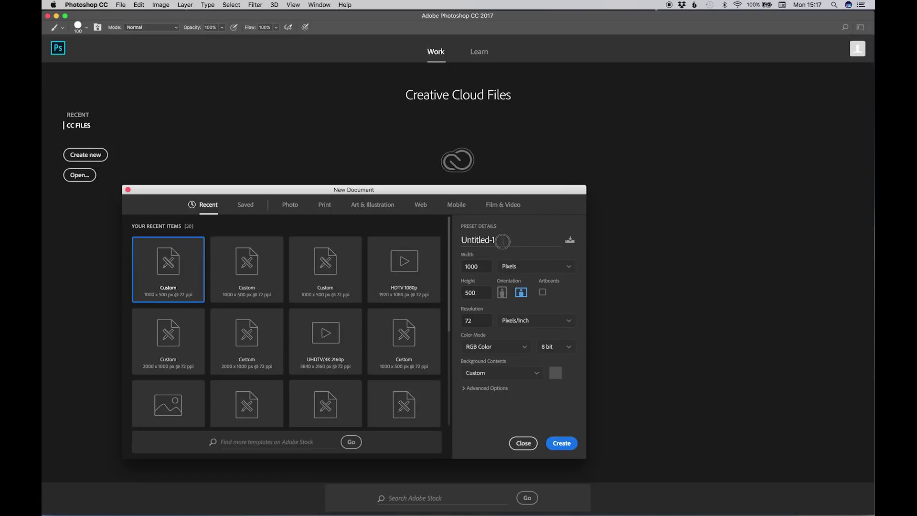
{"action": "left_click", "coordinate": [504, 241]}
{"action": "key", "text": "BackSpace"}
{"action": "type", "text": "Plates"}
{"action": "left_click", "coordinate": [556, 444]}
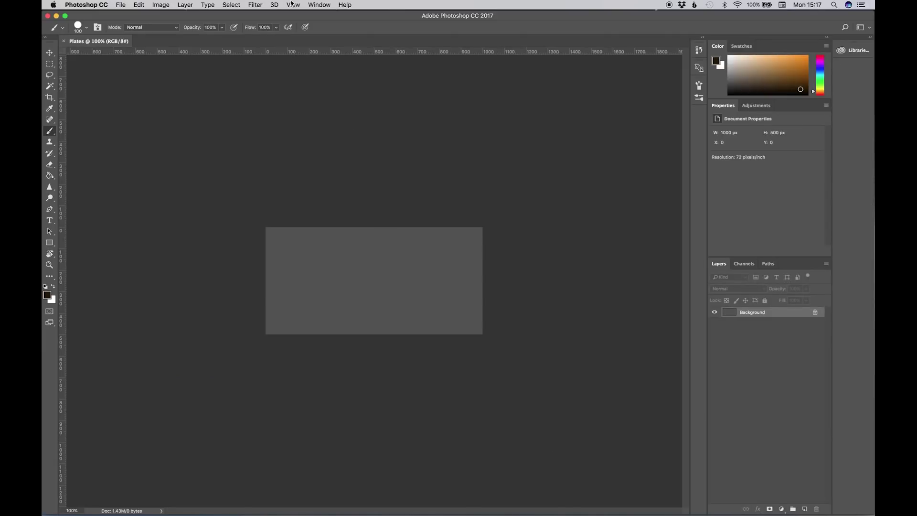
Add a 12-column, 6-row guide layout to the canvas and zoom the view to 200%.
{"action": "left_click", "coordinate": [296, 6]}
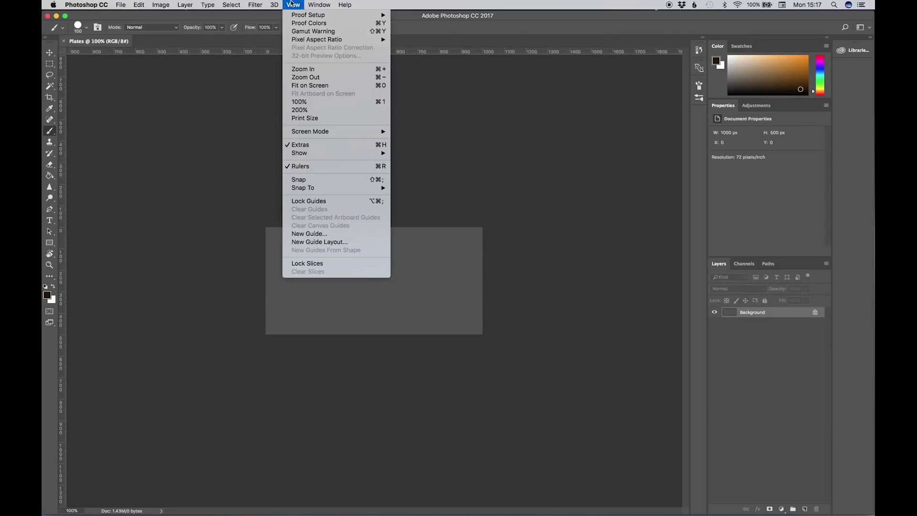
{"action": "left_click", "coordinate": [319, 242]}
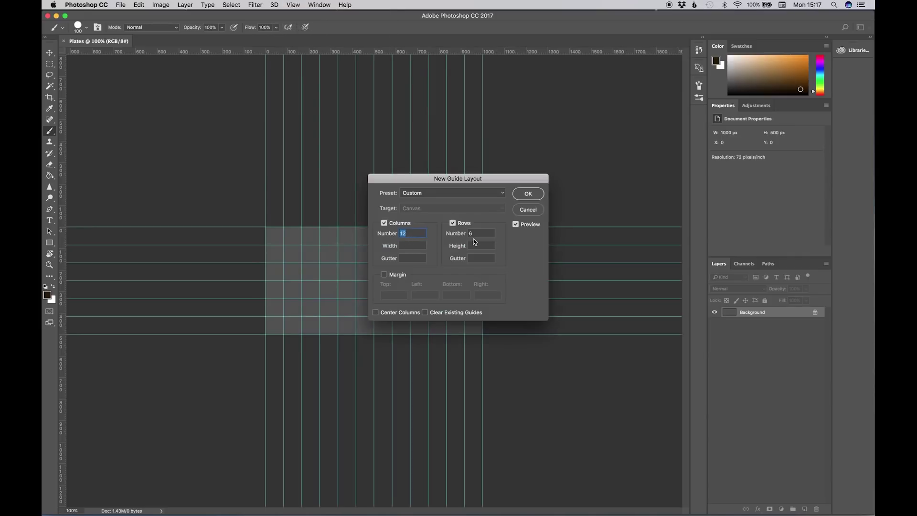
{"action": "left_click", "coordinate": [540, 195]}
{"action": "left_click", "coordinate": [541, 194]}
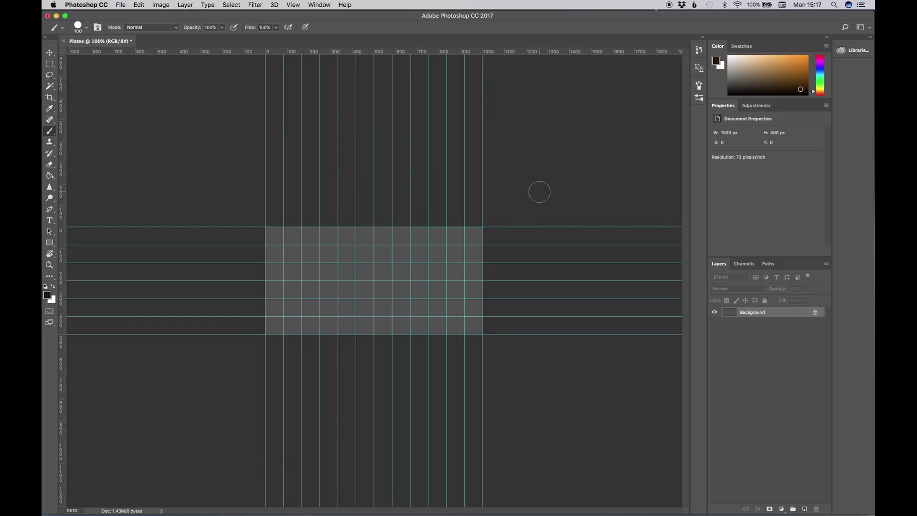
{"action": "key", "text": "super+0"}
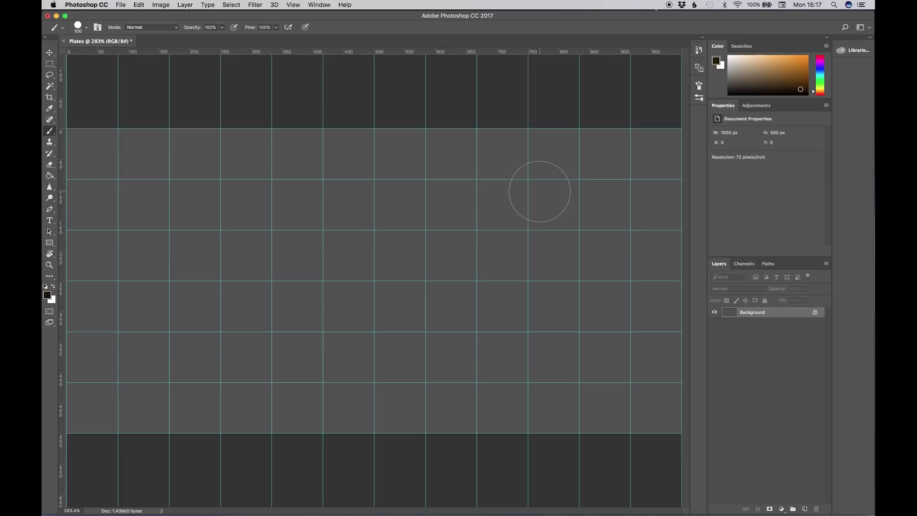
{"action": "key", "text": "super+minus"}
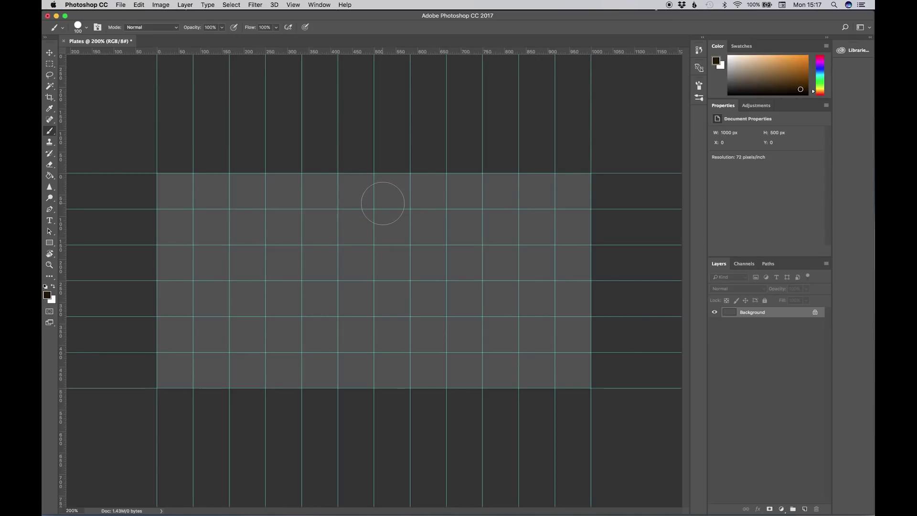
Add a new layer named 'Plates'.
{"action": "key", "text": "shift+super+n"}
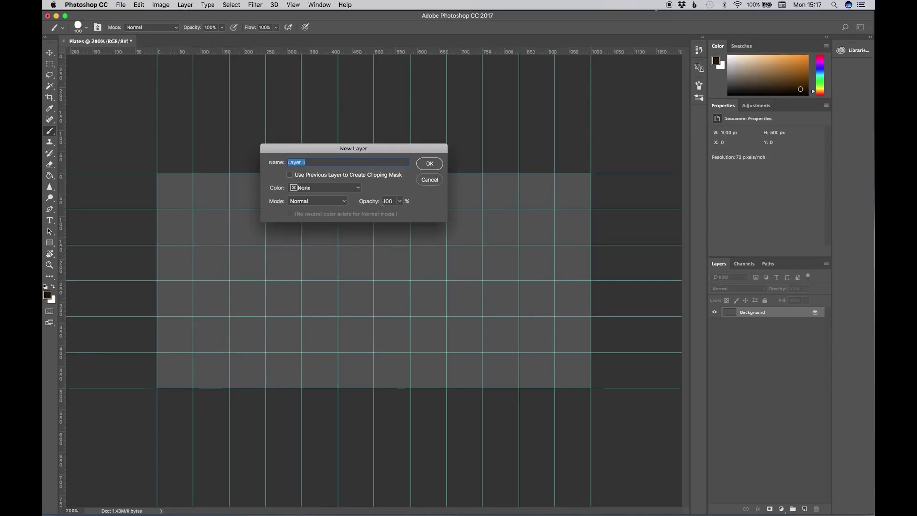
{"action": "key", "text": "BackSpace"}
{"action": "type", "text": "PLat"}
{"action": "key", "text": "BackSpace"}
{"action": "key", "text": "BackSpace"}
{"action": "key", "text": "BackSpace"}
{"action": "key", "text": "BackSpace"}
{"action": "type", "text": "Plates"}
{"action": "key", "text": "Return"}
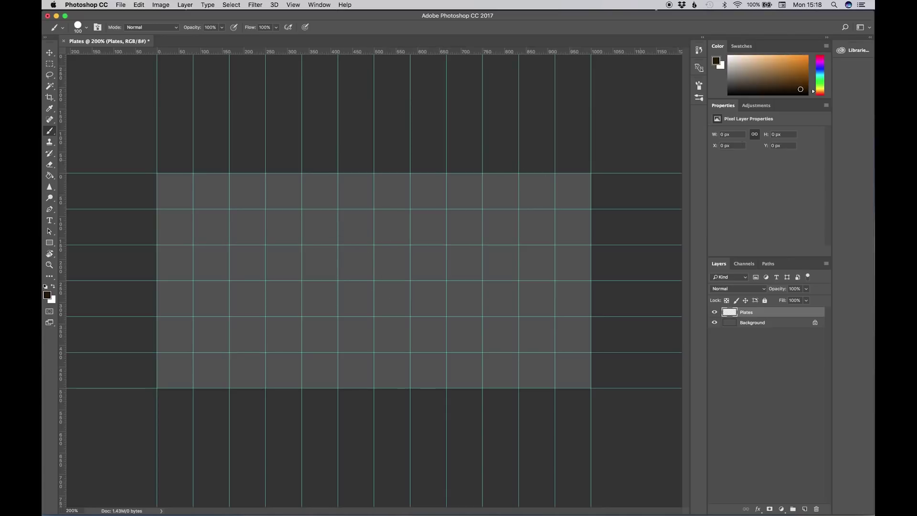
Paint two curved black boundary lines from top to bottom with a size-10 brush.
{"action": "left_click_drag", "start_coordinate": [748, 92], "coordinate": [731, 96]}
{"action": "key", "text": "bracketleft"}
{"action": "key", "text": "bracketleft"}
{"action": "key", "text": "bracketleft"}
{"action": "key", "text": "bracketleft"}
{"action": "key", "text": "bracketleft"}
{"action": "key", "text": "bracketleft"}
{"action": "key", "text": "bracketleft"}
{"action": "key", "text": "bracketleft"}
{"action": "key", "text": "bracketleft"}
{"action": "key", "text": "bracketright"}
{"action": "key", "text": "bracketright"}
{"action": "key", "text": "bracketright"}
{"action": "key", "text": "bracketright"}
{"action": "key", "text": "bracketright"}
{"action": "key", "text": "bracketright"}
{"action": "key", "text": "bracketright"}
{"action": "key", "text": "bracketright"}
{"action": "key", "text": "bracketright"}
{"action": "key", "text": "bracketright"}
{"action": "key", "text": "bracketright"}
{"action": "key", "text": "bracketright"}
{"action": "key", "text": "bracketright"}
{"action": "key", "text": "bracketright"}
{"action": "key", "text": "bracketright"}
{"action": "key", "text": "bracketright"}
{"action": "key", "text": "bracketleft"}
{"action": "key", "text": "bracketleft"}
{"action": "key", "text": "bracketleft"}
{"action": "key", "text": "bracketleft"}
{"action": "key", "text": "bracketleft"}
{"action": "key", "text": "bracketleft"}
{"action": "key", "text": "bracketleft"}
{"action": "key", "text": "bracketleft"}
{"action": "key", "text": "bracketleft"}
{"action": "key", "text": "bracketleft"}
{"action": "key", "text": "bracketleft"}
{"action": "key", "text": "bracketleft"}
{"action": "key", "text": "bracketleft"}
{"action": "key", "text": "bracketleft"}
{"action": "key", "text": "bracketleft"}
{"action": "key", "text": "bracketleft"}
{"action": "key", "text": "bracketleft"}
{"action": "mouse_move", "coordinate": [487, 174]}
{"action": "left_mouse_down"}
{"action": "mouse_move", "coordinate": [406, 251]}
{"action": "mouse_move", "coordinate": [487, 192]}
{"action": "mouse_move", "coordinate": [387, 279]}
{"action": "mouse_move", "coordinate": [458, 387]}
{"action": "left_mouse_up"}
{"action": "key", "text": "super+z"}
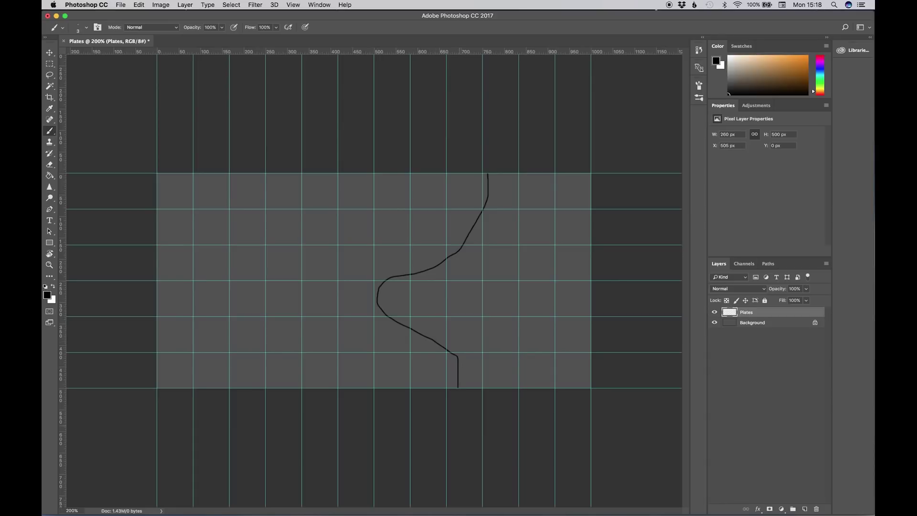
{"action": "mouse_move", "coordinate": [243, 174]}
{"action": "left_mouse_down"}
{"action": "mouse_move", "coordinate": [285, 265]}
{"action": "mouse_move", "coordinate": [320, 298]}
{"action": "mouse_move", "coordinate": [316, 387]}
{"action": "left_mouse_up"}
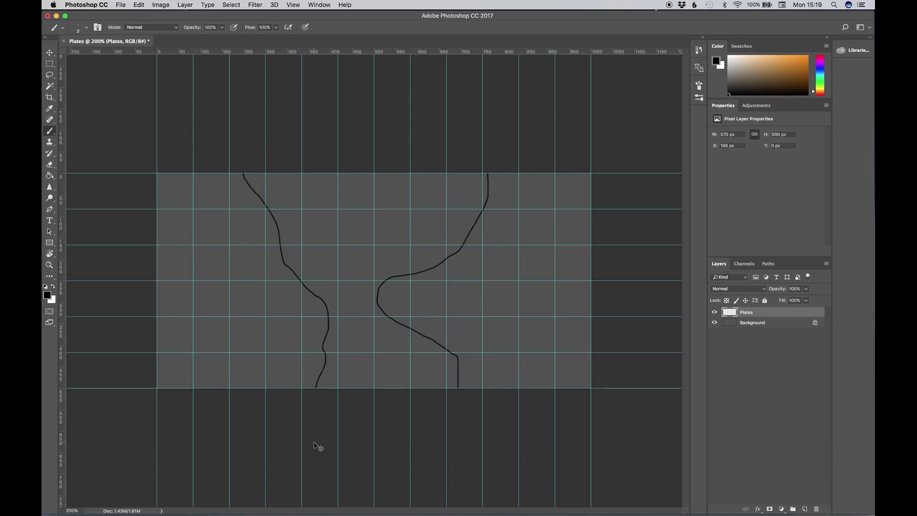
Save the drawing as Plates.psd in the Youtube-tutorial folder with maximized compatibility.
{"action": "key", "text": "super+s"}
{"action": "left_click", "coordinate": [409, 93]}
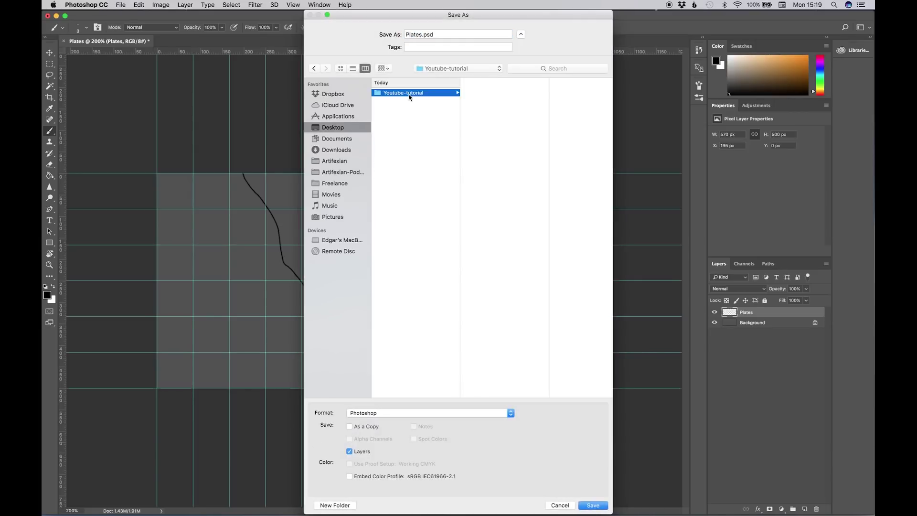
{"action": "left_click", "coordinate": [584, 502]}
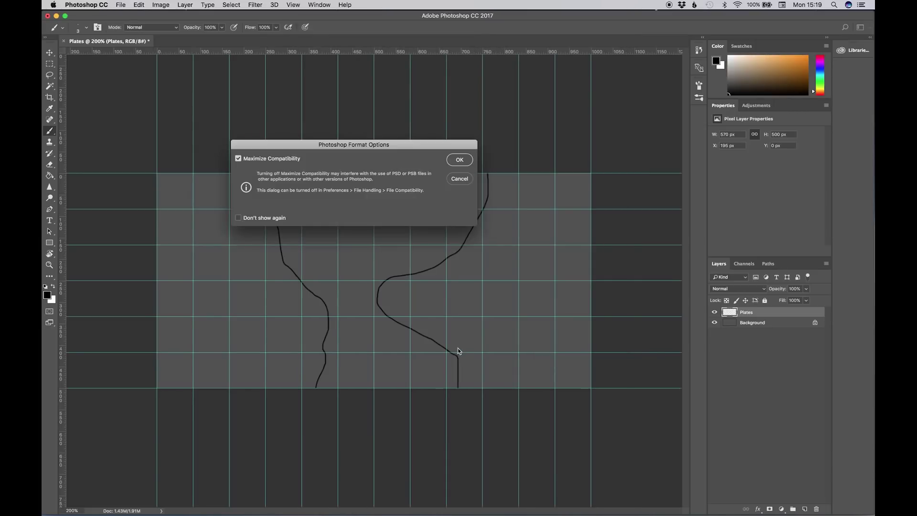
{"action": "key", "text": "Return"}
Save a PNG copy named Plates.png in the same folder.
{"action": "key", "text": "shift+super+s"}
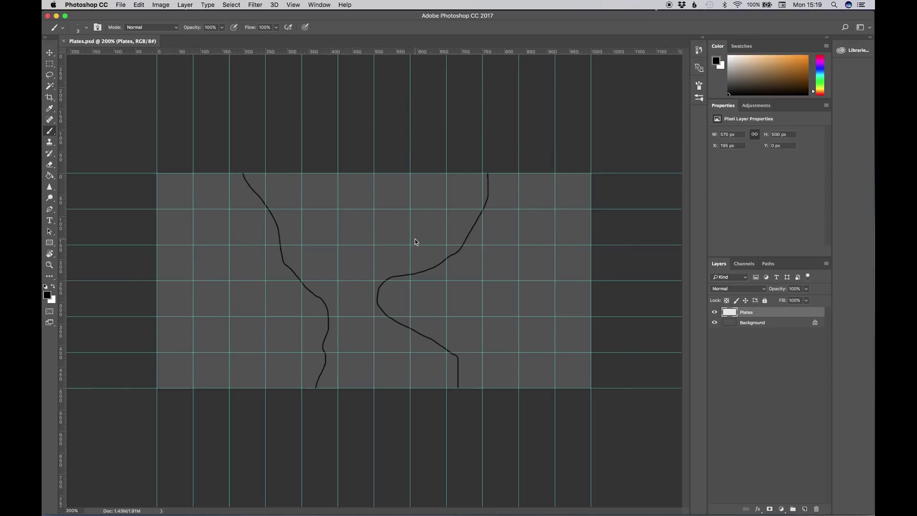
{"action": "left_click", "coordinate": [410, 413]}
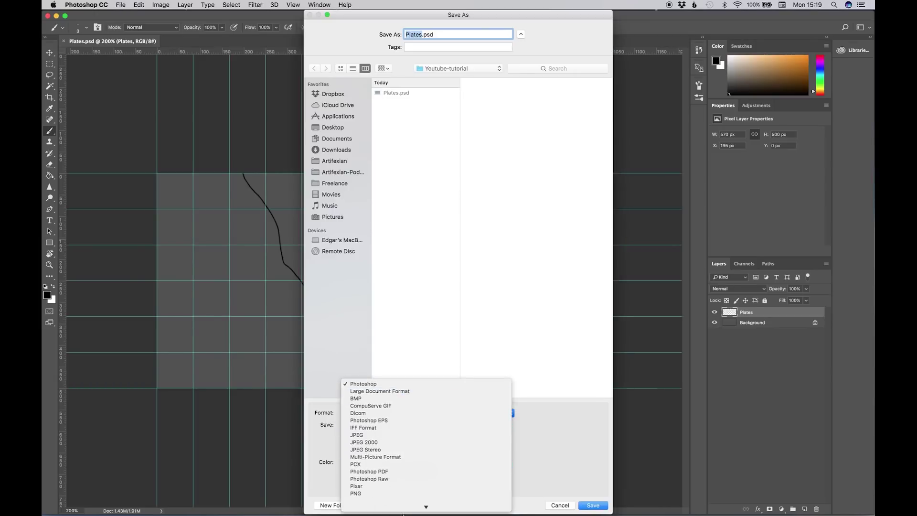
{"action": "left_click", "coordinate": [355, 438]}
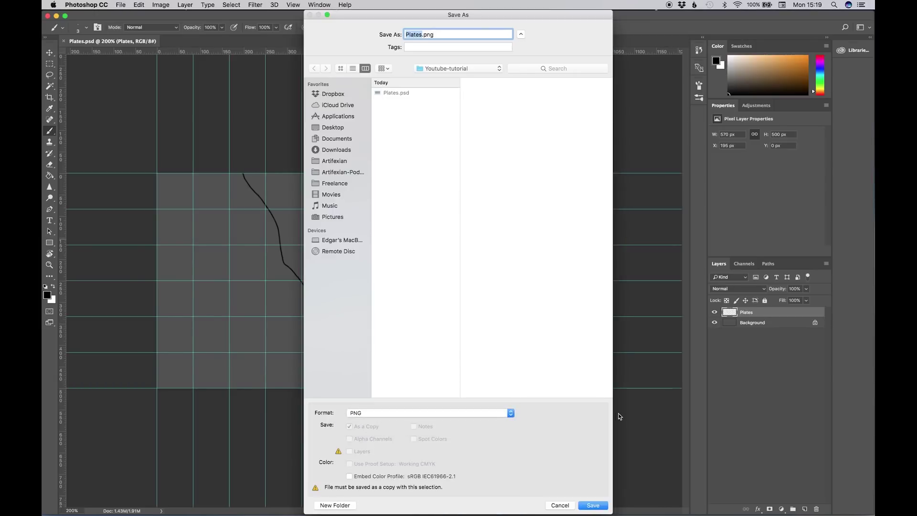
{"action": "left_click", "coordinate": [592, 505]}
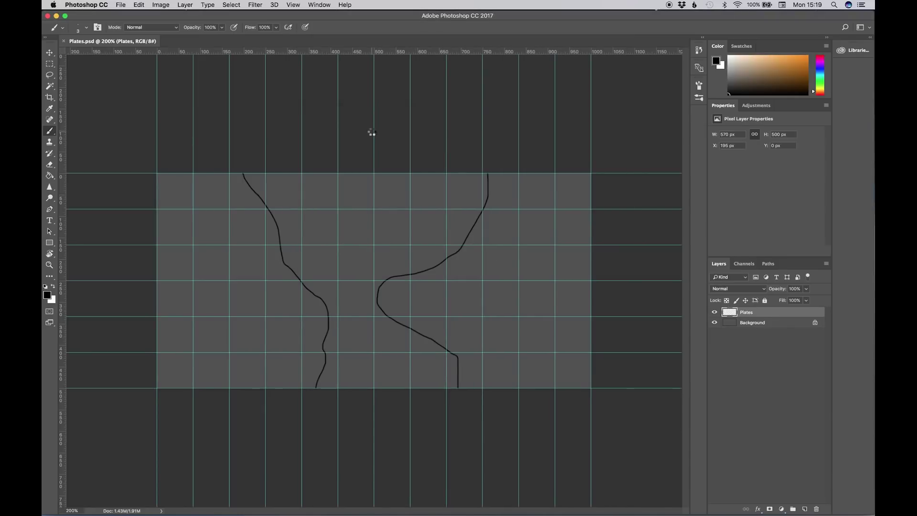
{"action": "key", "text": "super+space"}
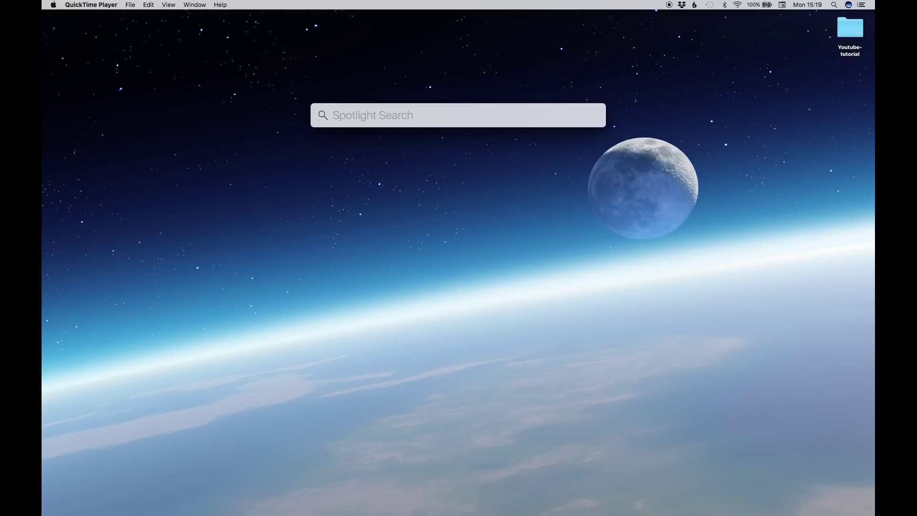
Launch GPlates by searching 'gplates' in Spotlight.
{"action": "type", "text": "gplates"}
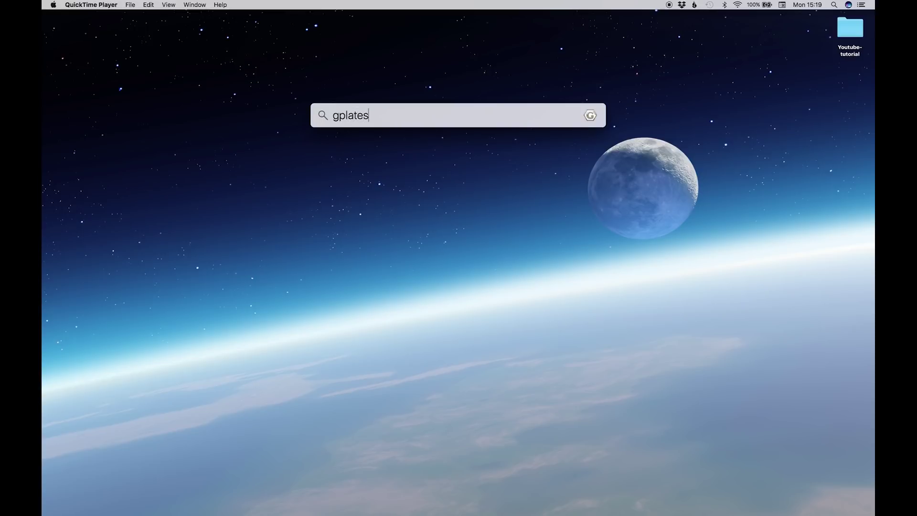
{"action": "key", "text": "Return"}
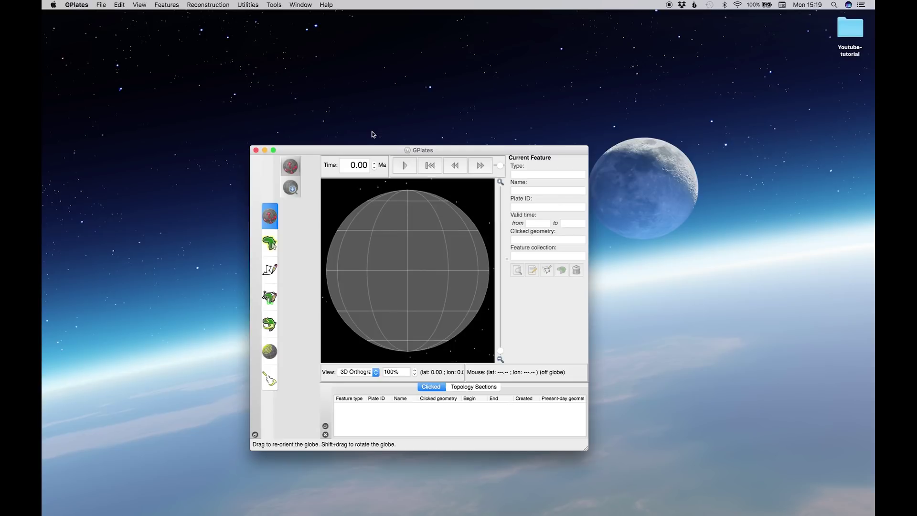
Move the GPlates window to the top-left corner and resize it to fill most of the screen.
{"action": "left_click_drag", "start_coordinate": [315, 152], "coordinate": [107, 18]}
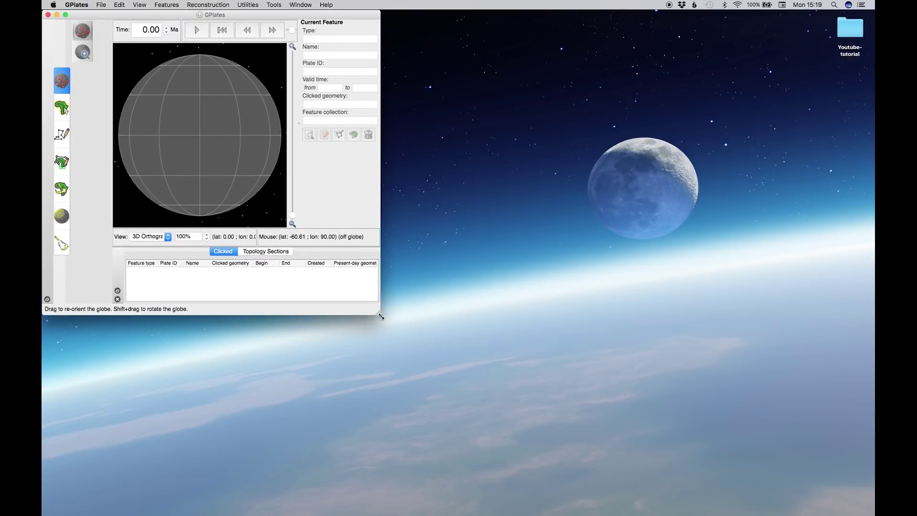
{"action": "left_click_drag", "start_coordinate": [381, 316], "coordinate": [686, 515]}
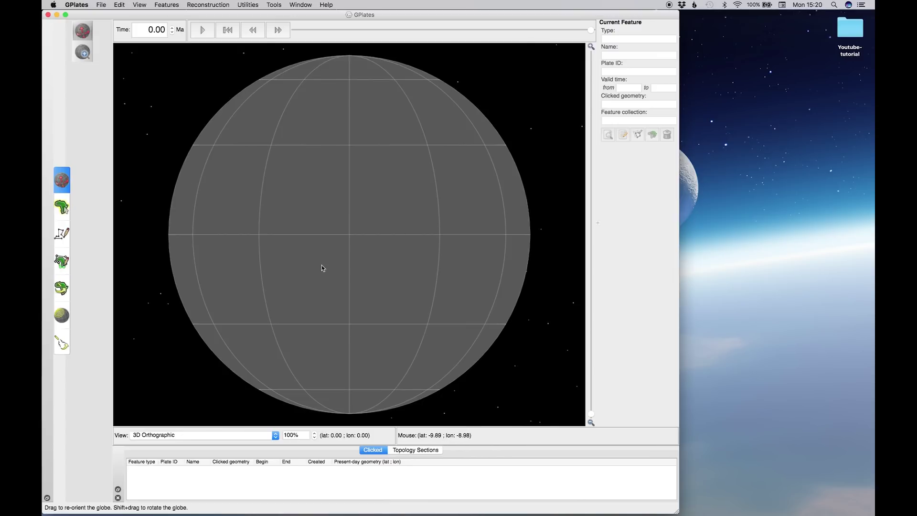
{"action": "left_click", "coordinate": [101, 6]}
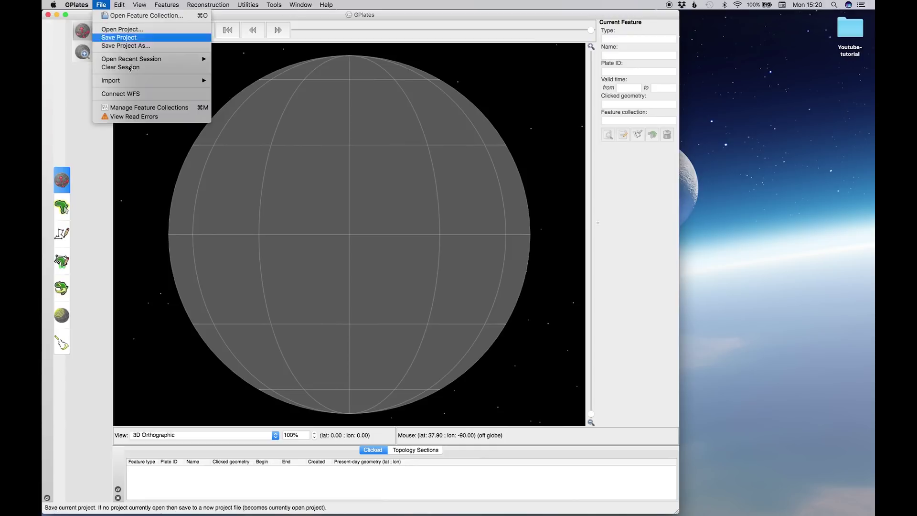
Import Plates.png as a raster with the default band name and global -90–90, -180–180 extents.
{"action": "mouse_move", "coordinate": [158, 80]}
{"action": "left_click", "coordinate": [244, 82]}
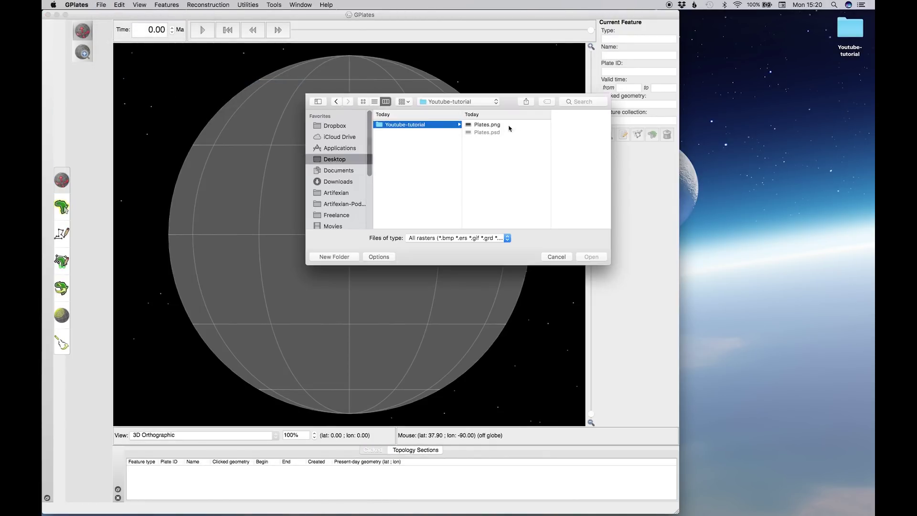
{"action": "left_click", "coordinate": [502, 126]}
{"action": "left_click", "coordinate": [591, 258]}
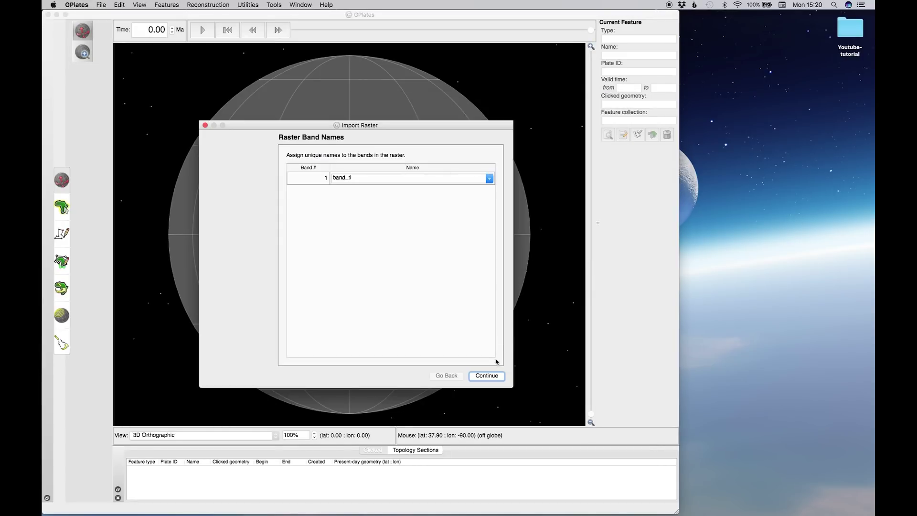
{"action": "left_click", "coordinate": [488, 377]}
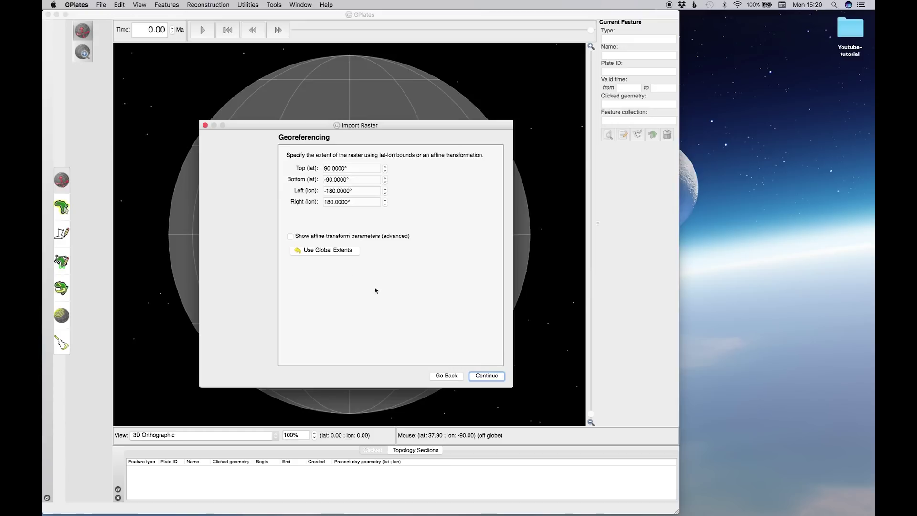
{"action": "left_click", "coordinate": [490, 375]}
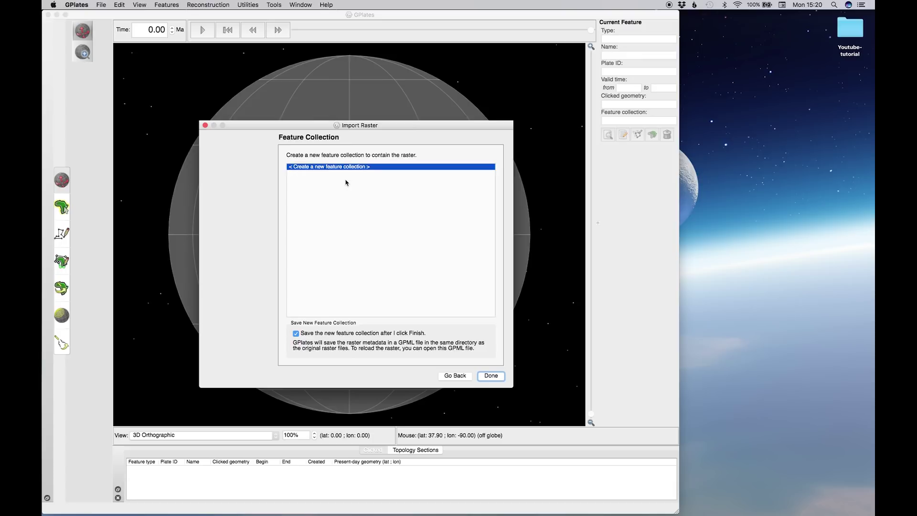
{"action": "left_click", "coordinate": [492, 376]}
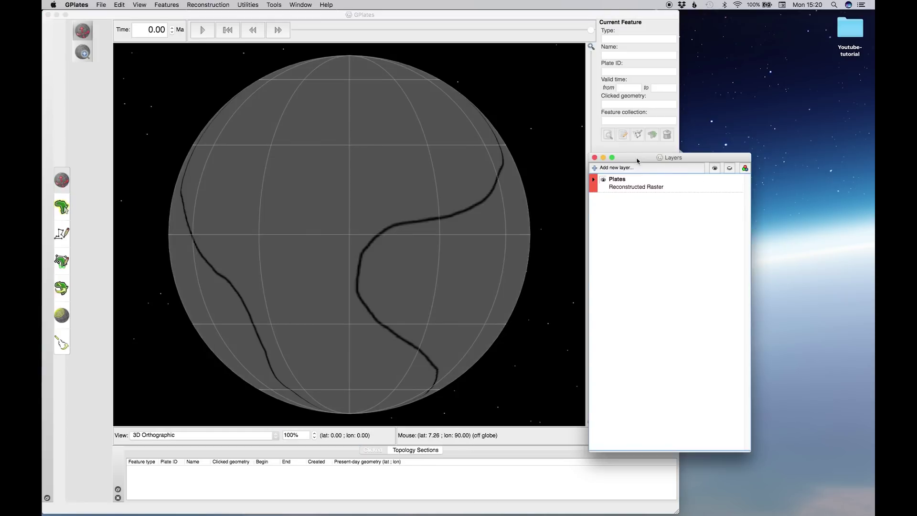
Move the Layers window to the top right and make it taller and wider.
{"action": "left_click_drag", "start_coordinate": [637, 161], "coordinate": [761, 19]}
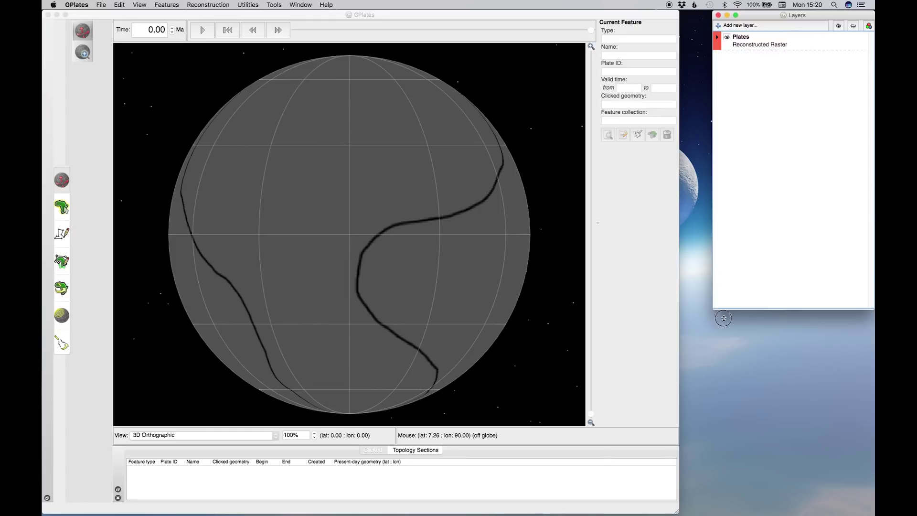
{"action": "left_click_drag", "start_coordinate": [723, 311], "coordinate": [725, 512]}
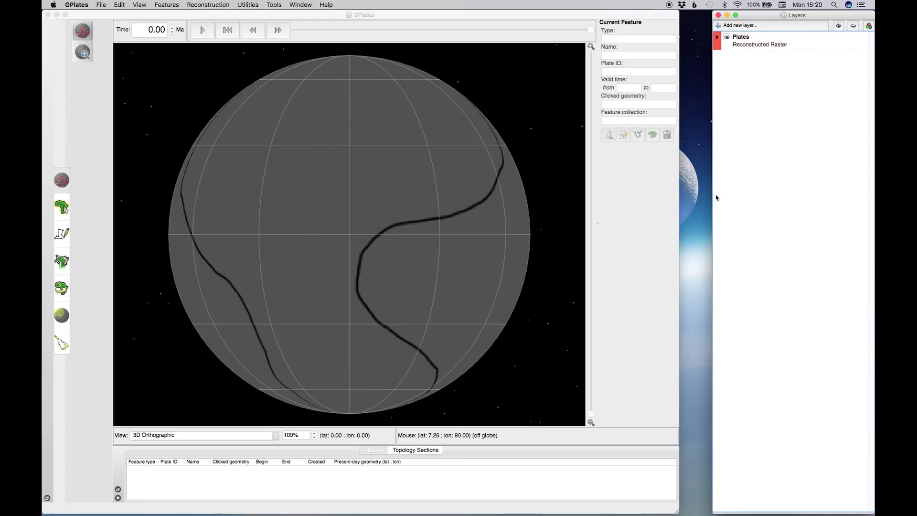
{"action": "left_click_drag", "start_coordinate": [713, 191], "coordinate": [681, 190]}
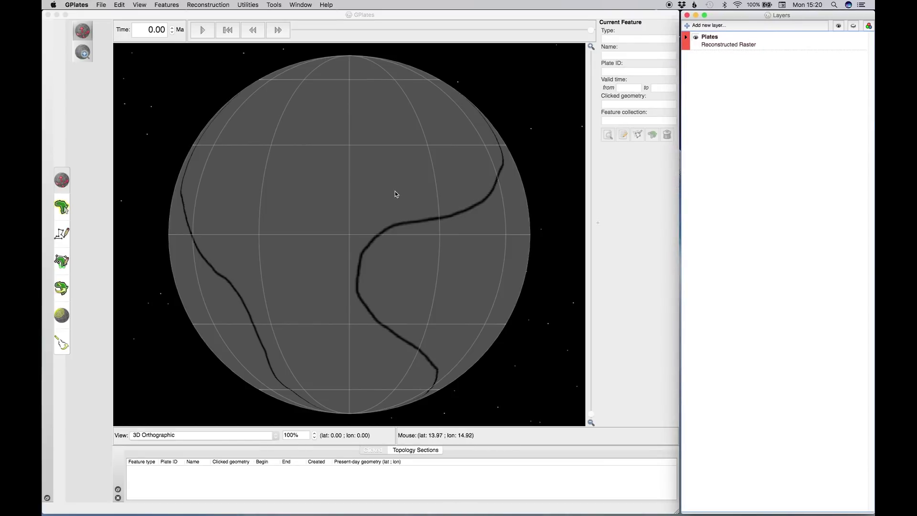
Rotate the globe to inspect the painted boundaries, then switch to Digitise Polygon mode.
{"action": "left_click_drag", "start_coordinate": [368, 149], "coordinate": [337, 180]}
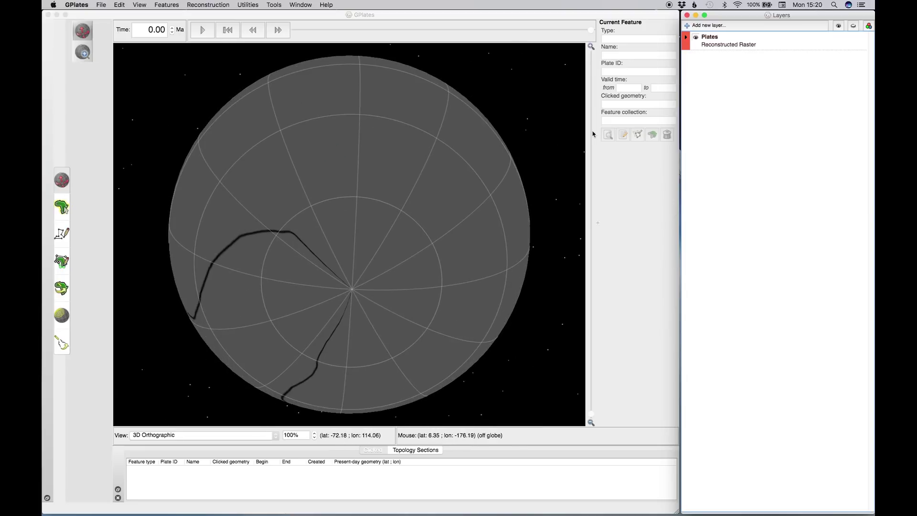
{"action": "left_click_drag", "start_coordinate": [492, 135], "coordinate": [396, 74]}
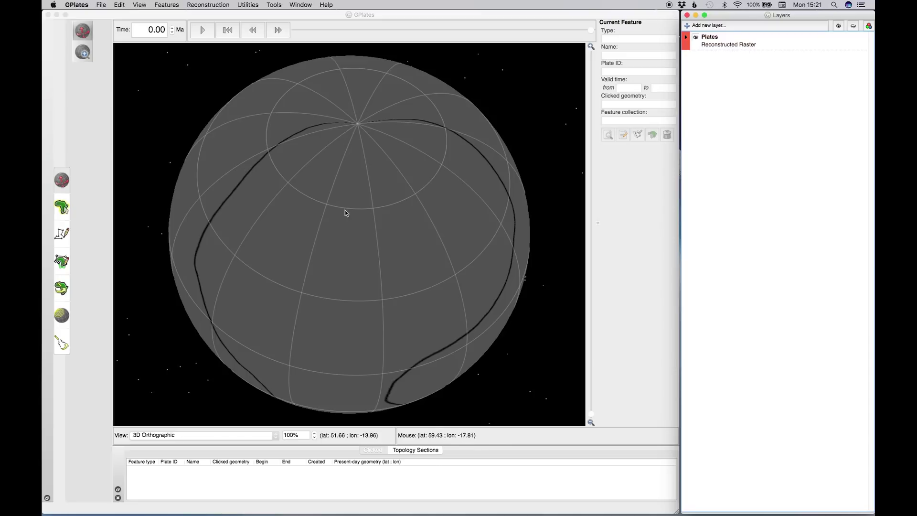
{"action": "left_click_drag", "start_coordinate": [344, 209], "coordinate": [339, 355]}
{"action": "left_click_drag", "start_coordinate": [307, 203], "coordinate": [330, 200]}
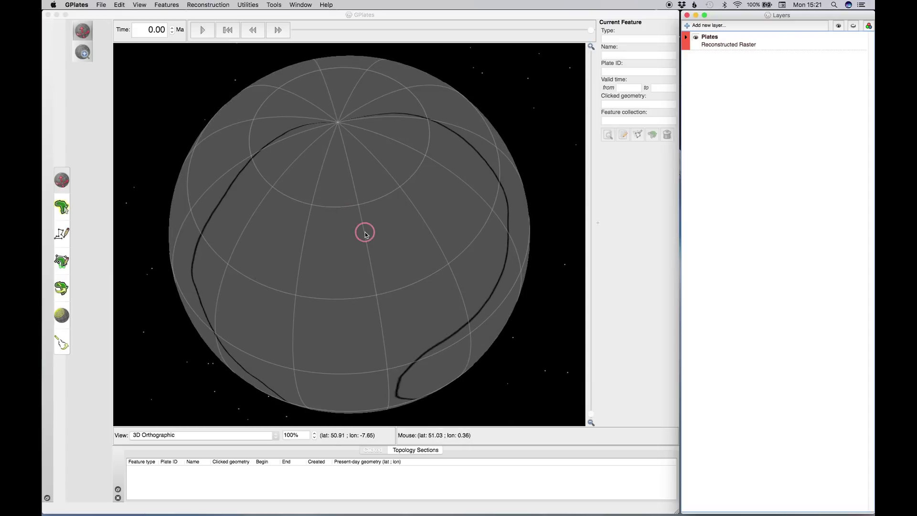
{"action": "left_click_drag", "start_coordinate": [365, 229], "coordinate": [334, 218]}
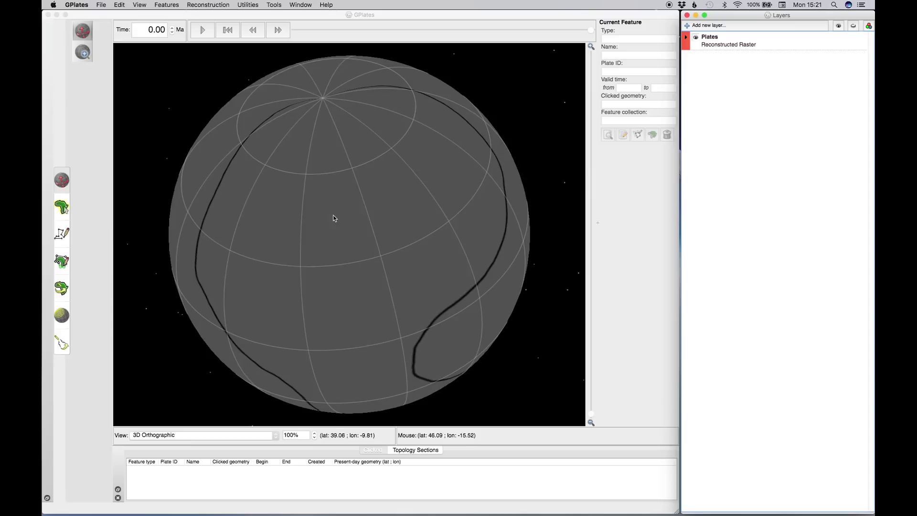
{"action": "key", "text": "g"}
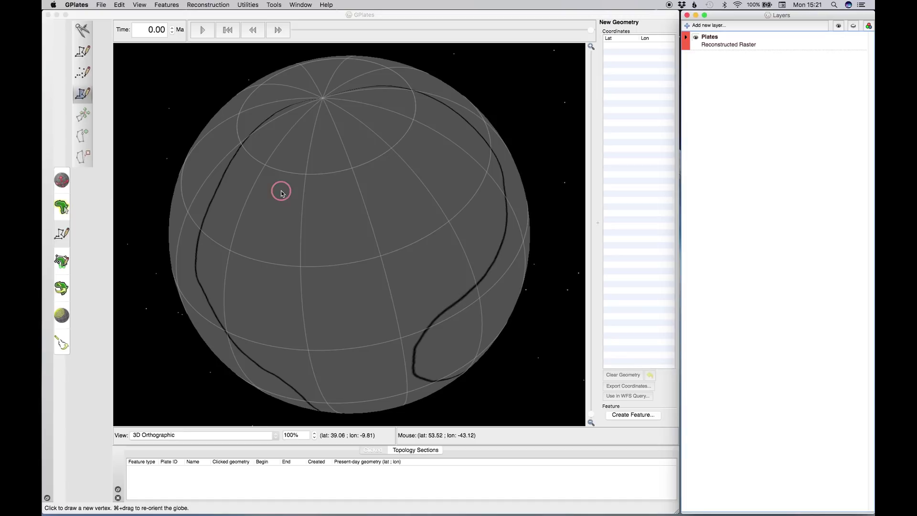
Start the polygon on the boundary line and trace it across the north pole.
{"action": "left_click_drag", "start_coordinate": [281, 191], "coordinate": [315, 277]}
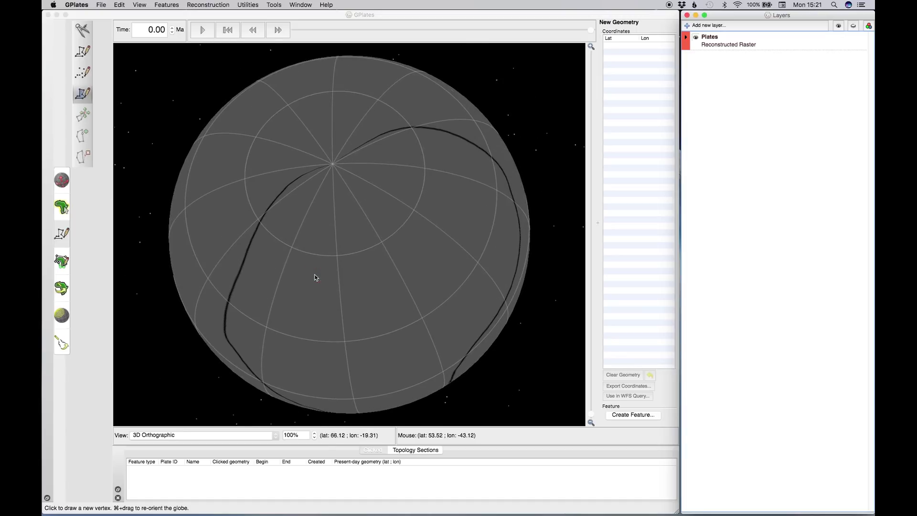
{"action": "left_click_drag", "start_coordinate": [372, 261], "coordinate": [355, 206]}
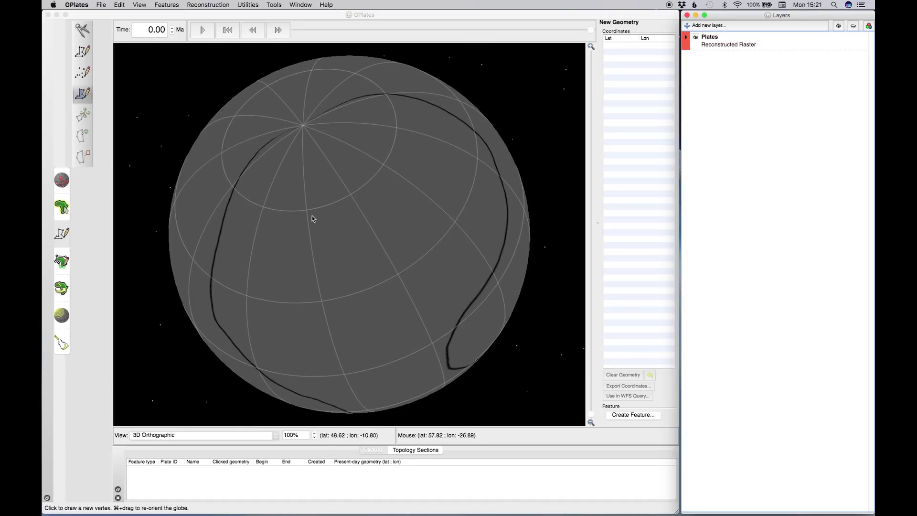
{"action": "left_click", "coordinate": [274, 210]}
{"action": "left_click_drag", "start_coordinate": [273, 210], "coordinate": [334, 204]}
{"action": "left_click", "coordinate": [329, 203]}
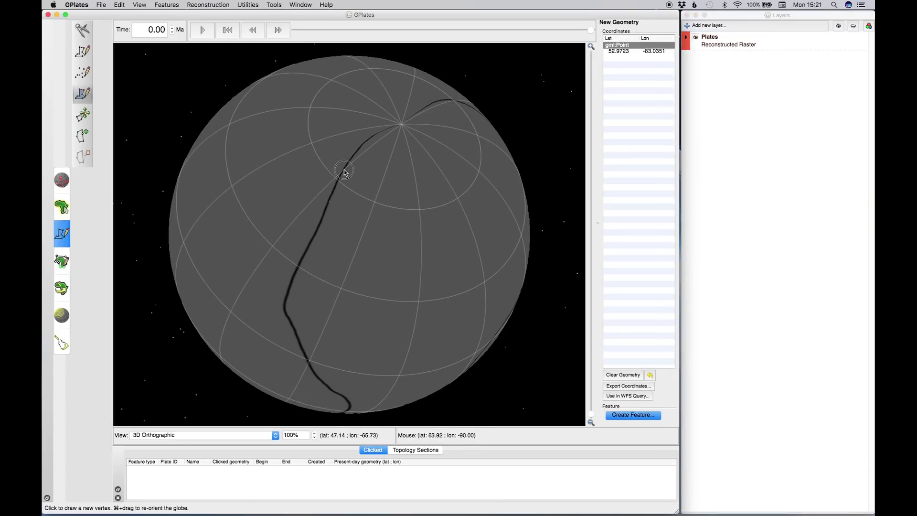
{"action": "left_click", "coordinate": [346, 173]}
{"action": "left_click", "coordinate": [356, 155]}
{"action": "left_click", "coordinate": [368, 137]}
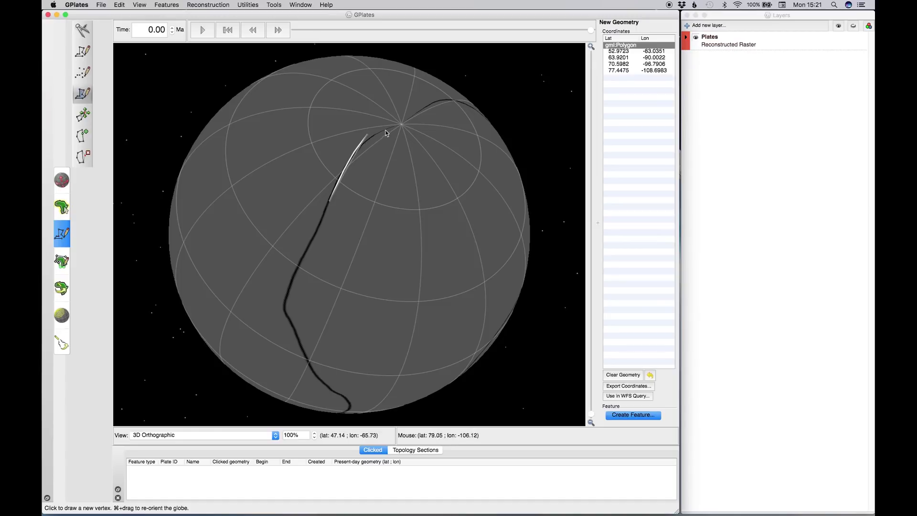
{"action": "left_click_drag", "start_coordinate": [427, 152], "coordinate": [354, 208]}
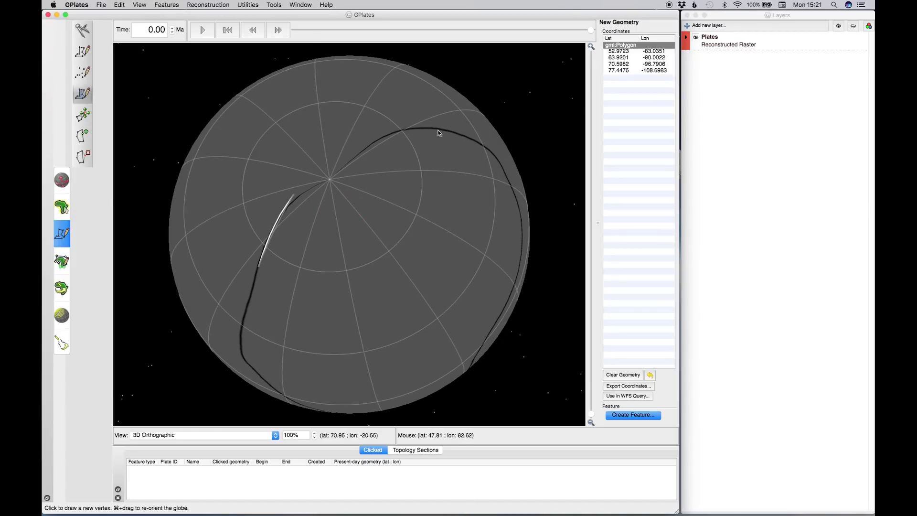
{"action": "left_click", "coordinate": [308, 161]}
{"action": "left_click", "coordinate": [324, 147]}
{"action": "left_click", "coordinate": [347, 144]}
{"action": "left_click", "coordinate": [383, 135]}
{"action": "left_click", "coordinate": [408, 131]}
Continue placing vertices along the boundary line southward.
{"action": "left_click_drag", "start_coordinate": [456, 161], "coordinate": [296, 129]}
{"action": "left_click", "coordinate": [315, 128]}
{"action": "left_click", "coordinate": [335, 129]}
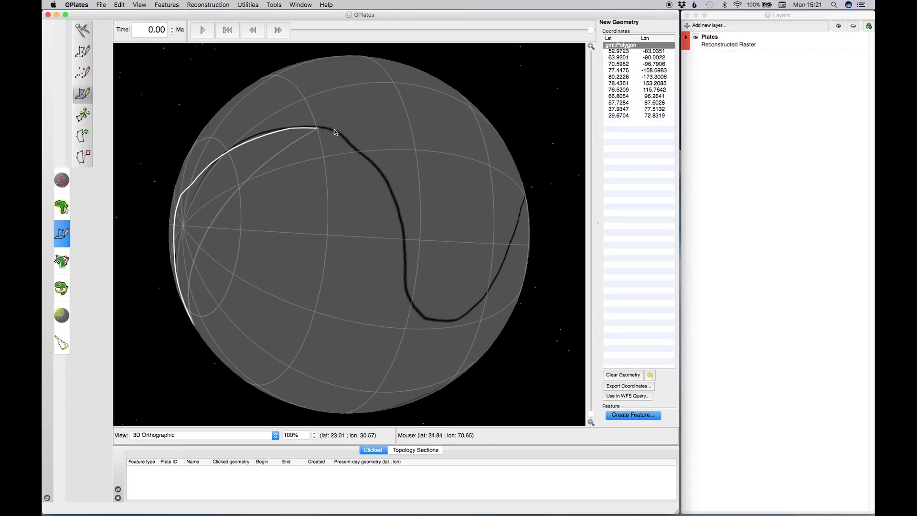
{"action": "left_click", "coordinate": [351, 145]}
{"action": "left_click", "coordinate": [368, 163]}
{"action": "left_click", "coordinate": [382, 177]}
{"action": "left_click", "coordinate": [395, 191]}
{"action": "left_click", "coordinate": [402, 221]}
{"action": "left_click", "coordinate": [404, 268]}
{"action": "left_click", "coordinate": [406, 289]}
{"action": "left_click", "coordinate": [411, 309]}
{"action": "left_click", "coordinate": [423, 318]}
{"action": "left_click", "coordinate": [444, 321]}
{"action": "left_click", "coordinate": [459, 320]}
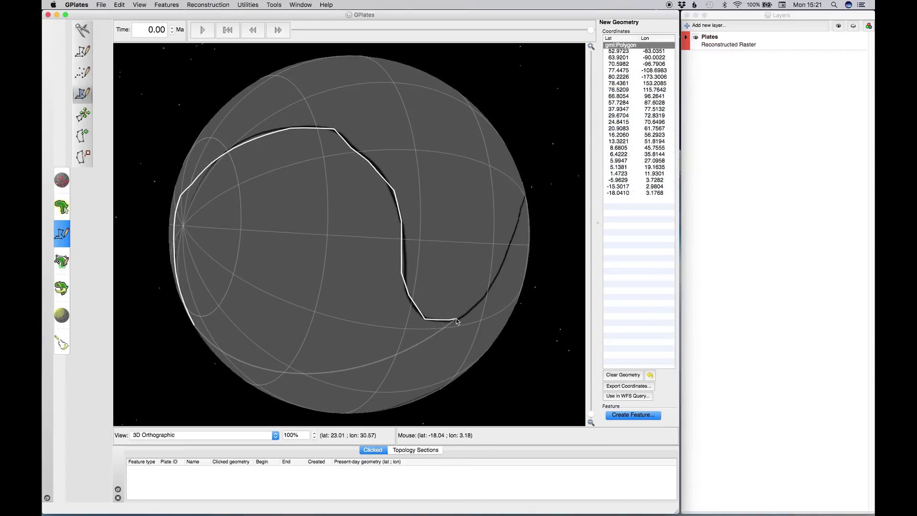
{"action": "left_click_drag", "start_coordinate": [459, 319], "coordinate": [335, 306]}
{"action": "left_click", "coordinate": [352, 296]}
{"action": "left_click", "coordinate": [401, 261]}
{"action": "left_click", "coordinate": [420, 246]}
{"action": "left_click", "coordinate": [440, 236]}
Trace around the south pole and back north, closing the polygon at its starting point.
{"action": "left_click_drag", "start_coordinate": [356, 158], "coordinate": [478, 334]}
{"action": "left_click", "coordinate": [394, 242]}
{"action": "left_click", "coordinate": [344, 279]}
{"action": "left_click", "coordinate": [341, 302]}
{"action": "left_click", "coordinate": [319, 312]}
{"action": "left_click", "coordinate": [274, 310]}
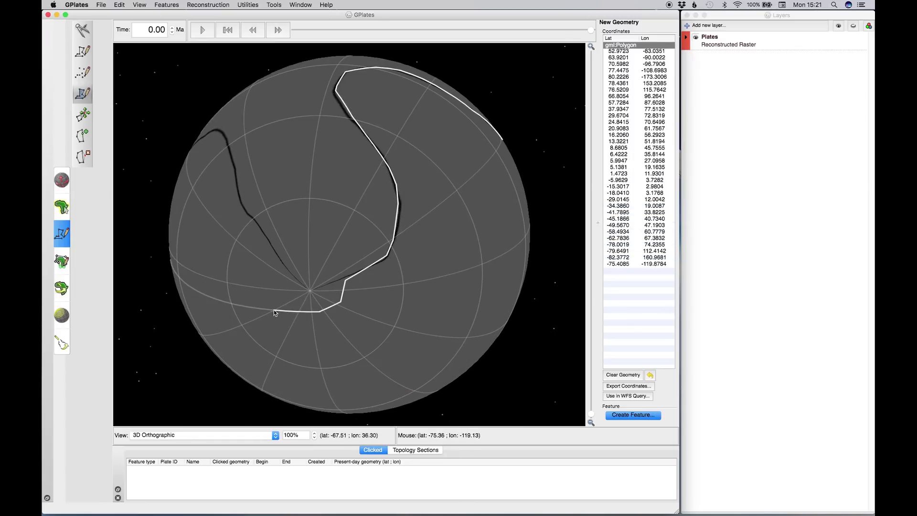
{"action": "left_click", "coordinate": [243, 294]}
{"action": "left_click", "coordinate": [242, 262]}
{"action": "left_click", "coordinate": [233, 188]}
{"action": "left_click", "coordinate": [232, 164]}
{"action": "left_click_drag", "start_coordinate": [228, 144], "coordinate": [372, 232]}
{"action": "left_click", "coordinate": [365, 241]}
{"action": "left_click", "coordinate": [345, 221]}
{"action": "left_click", "coordinate": [306, 219]}
{"action": "left_click", "coordinate": [279, 213]}
{"action": "left_click", "coordinate": [253, 205]}
{"action": "left_click", "coordinate": [234, 200]}
{"action": "left_click", "coordinate": [219, 197]}
{"action": "left_click", "coordinate": [213, 205]}
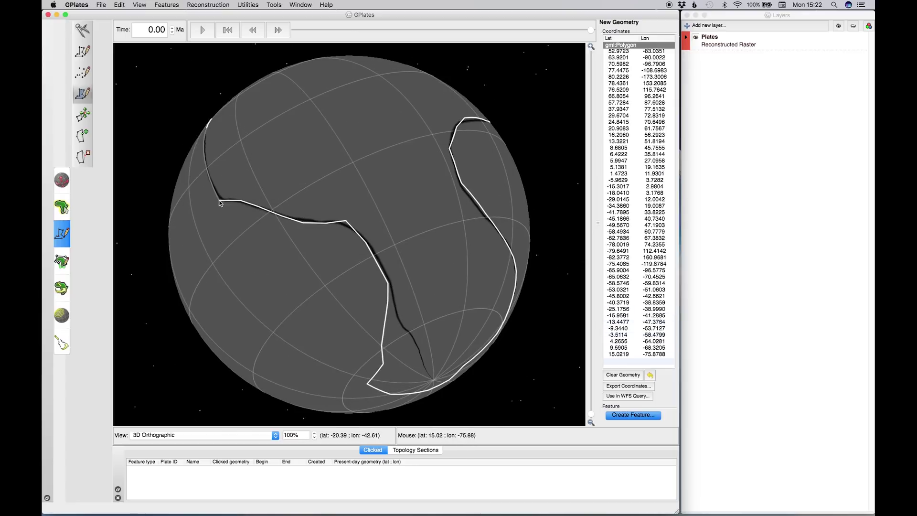
{"action": "left_click_drag", "start_coordinate": [213, 205], "coordinate": [378, 251]}
{"action": "left_click", "coordinate": [305, 215]}
{"action": "left_click", "coordinate": [288, 187]}
{"action": "left_click", "coordinate": [277, 165]}
{"action": "left_click", "coordinate": [268, 144]}
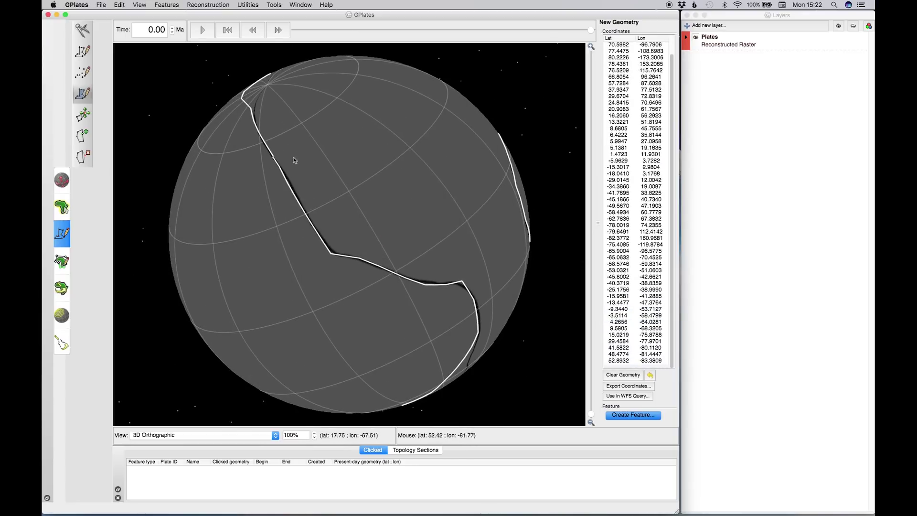
Review the closed outline and begin creating a feature from the traced polygon.
{"action": "left_click_drag", "start_coordinate": [296, 156], "coordinate": [348, 258]}
{"action": "left_click_drag", "start_coordinate": [352, 191], "coordinate": [284, 142]}
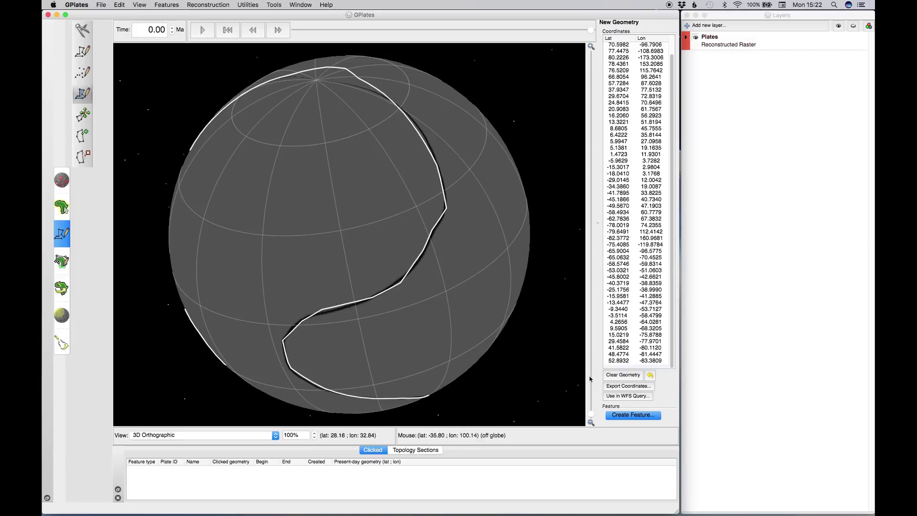
{"action": "left_click", "coordinate": [628, 415]}
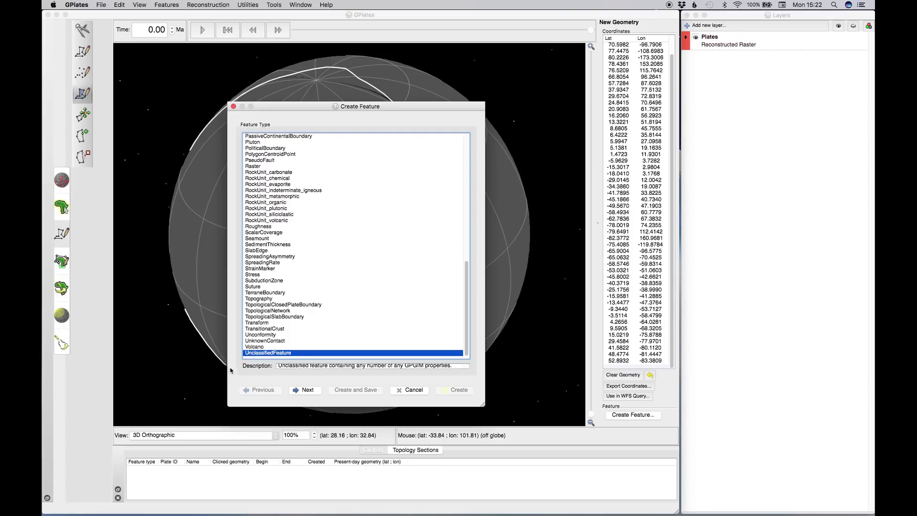
Create an UnclassifiedFeature with plate ID 1000, valid from the distant past, in a new feature collection.
{"action": "left_click", "coordinate": [296, 390]}
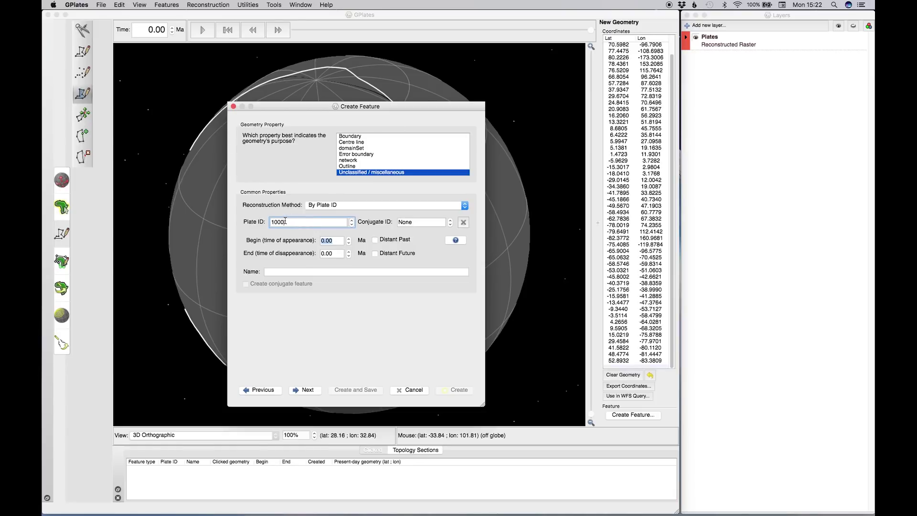
{"action": "left_click", "coordinate": [376, 241]}
{"action": "left_click", "coordinate": [307, 391]}
{"action": "left_click", "coordinate": [300, 392]}
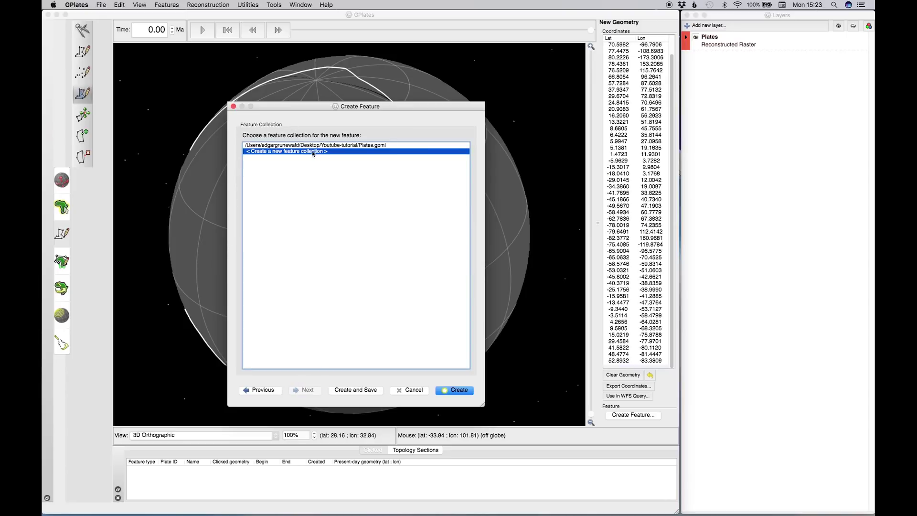
{"action": "left_click", "coordinate": [457, 390]}
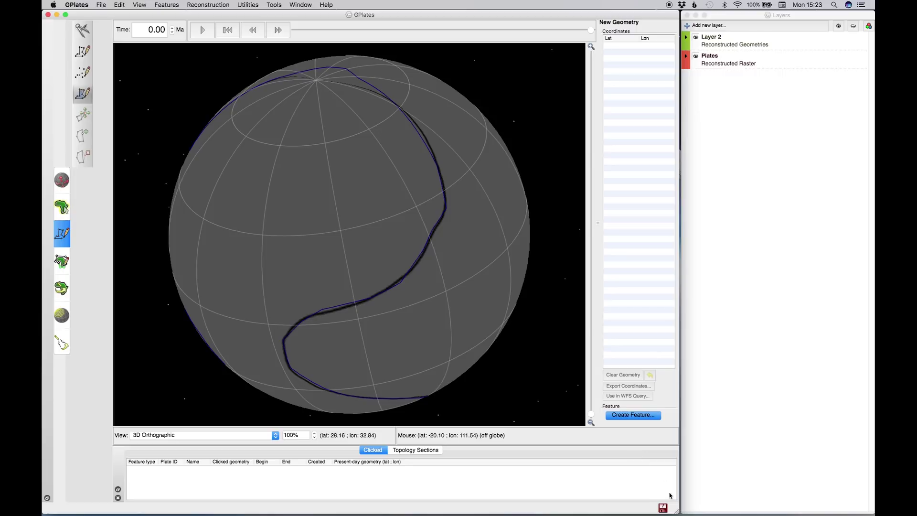
Save the new feature collection as Plates.gpml, replacing the existing file of that name.
{"action": "left_click", "coordinate": [662, 508]}
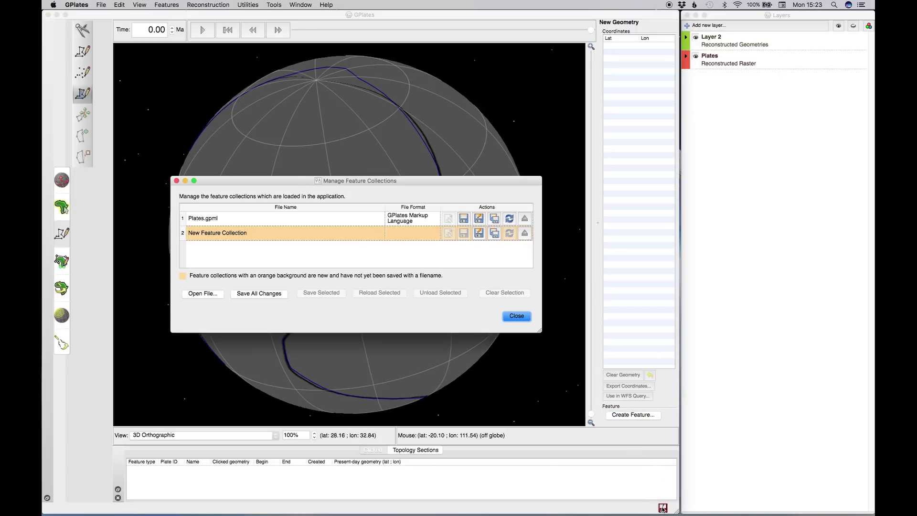
{"action": "left_click", "coordinate": [480, 233]}
{"action": "key", "text": "BackSpace"}
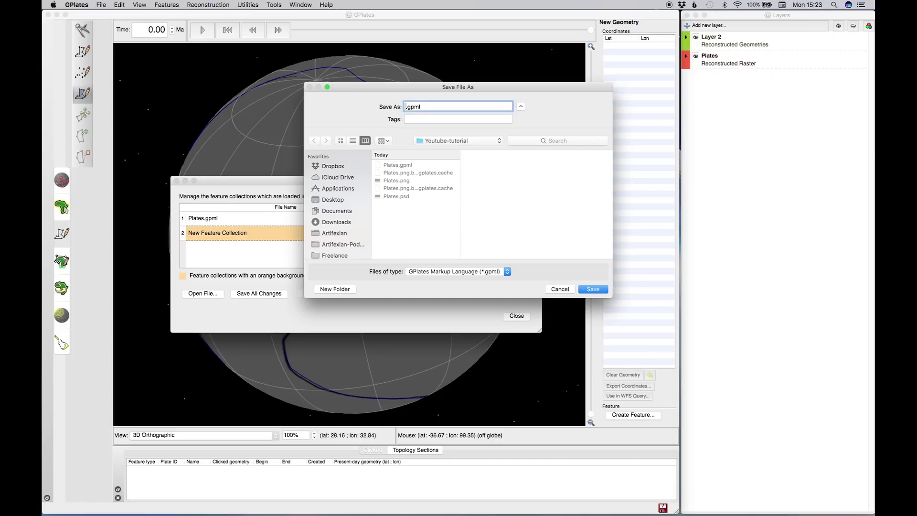
{"action": "type", "text": "Plates"}
{"action": "key", "text": "Return"}
{"action": "left_click", "coordinate": [522, 143]}
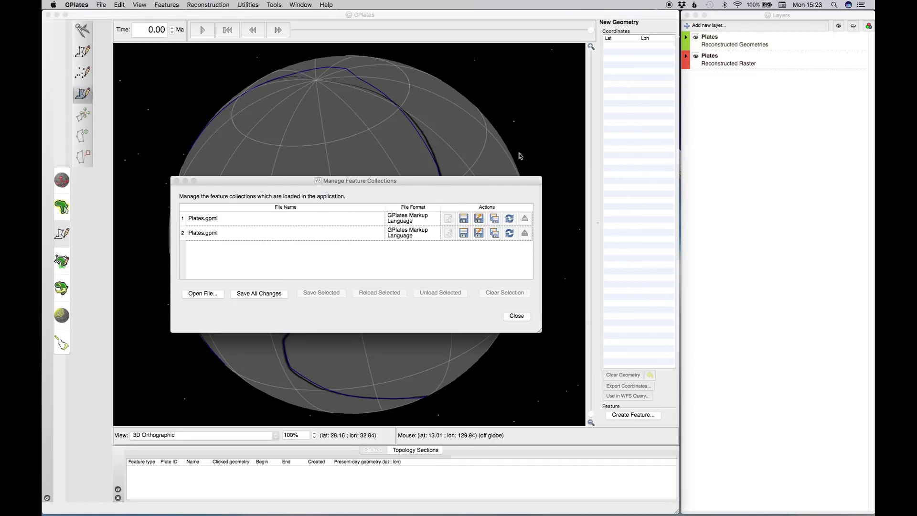
{"action": "left_click", "coordinate": [516, 317]}
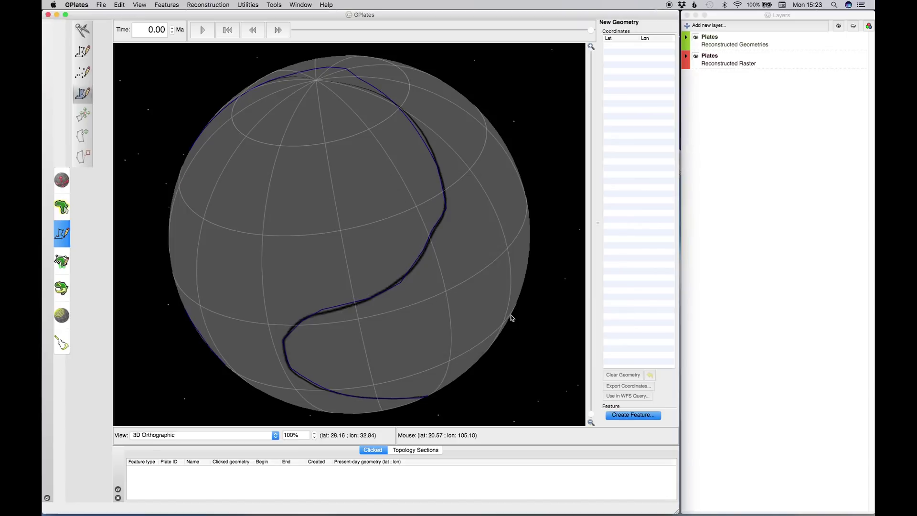
{"action": "left_click_drag", "start_coordinate": [397, 187], "coordinate": [338, 231]}
Set the Plates layer's draw style to SingleColour with white outlines.
{"action": "left_click_drag", "start_coordinate": [332, 195], "coordinate": [280, 160]}
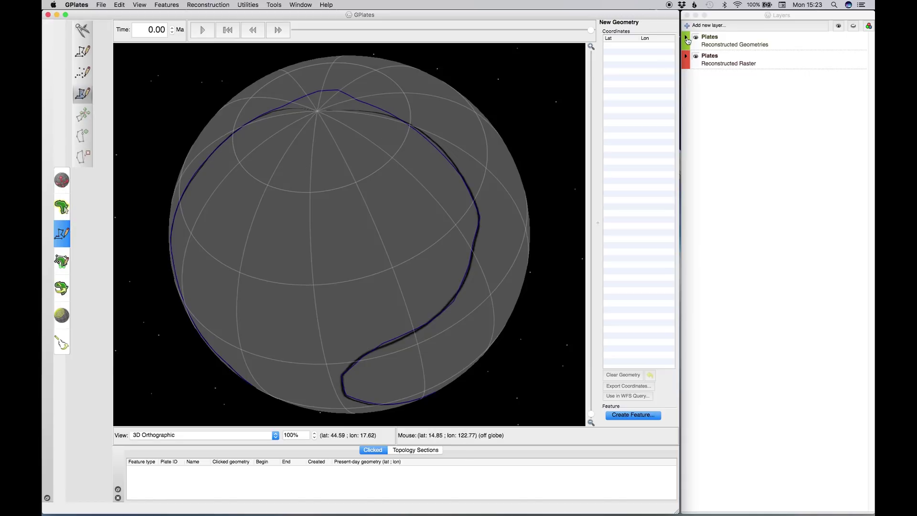
{"action": "left_click", "coordinate": [686, 37]}
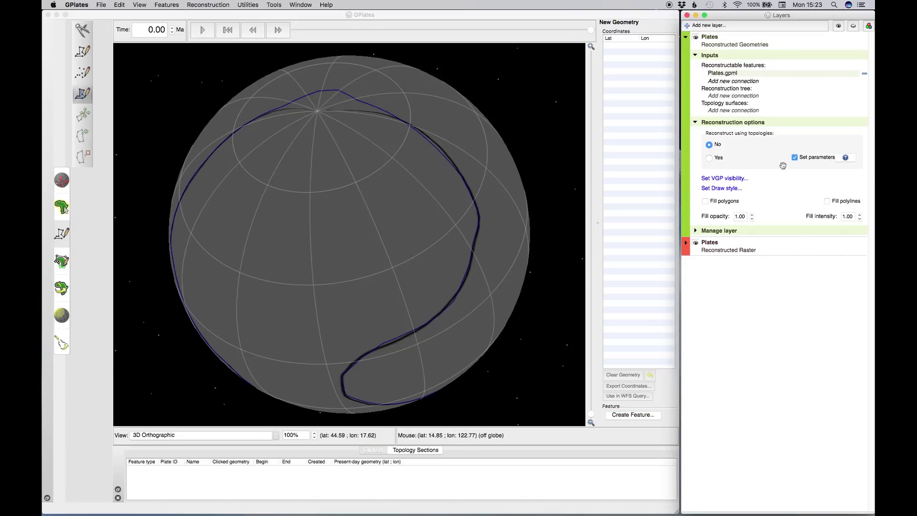
{"action": "left_click", "coordinate": [718, 188]}
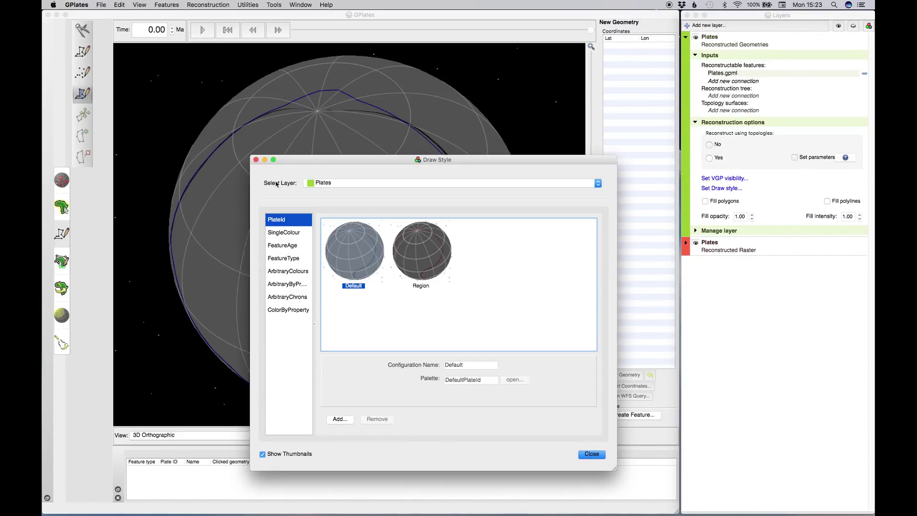
{"action": "left_click", "coordinate": [281, 233]}
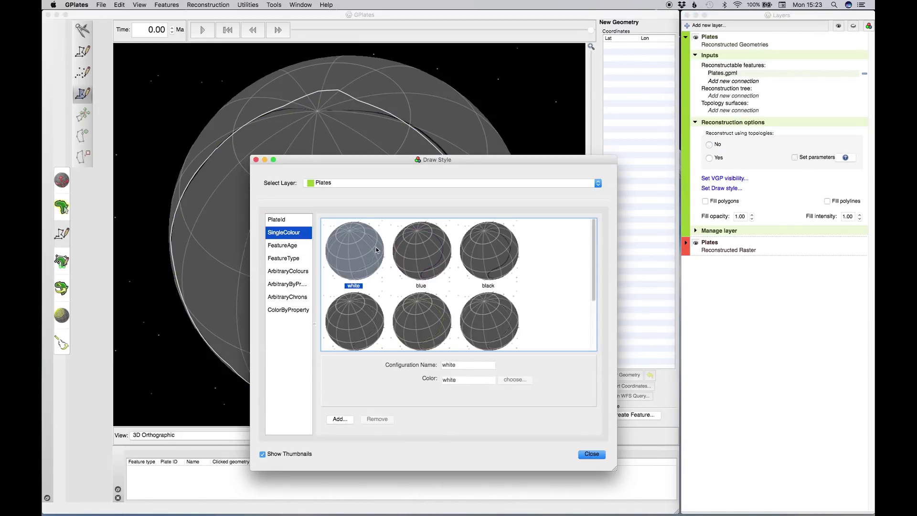
{"action": "left_click", "coordinate": [410, 256]}
{"action": "left_click", "coordinate": [459, 261]}
{"action": "left_click", "coordinate": [418, 257]}
{"action": "left_click", "coordinate": [367, 260]}
{"action": "left_click", "coordinate": [592, 455]}
Turn the globe toward the north pole and select the traced plate polygon.
{"action": "left_click_drag", "start_coordinate": [286, 205], "coordinate": [361, 90]}
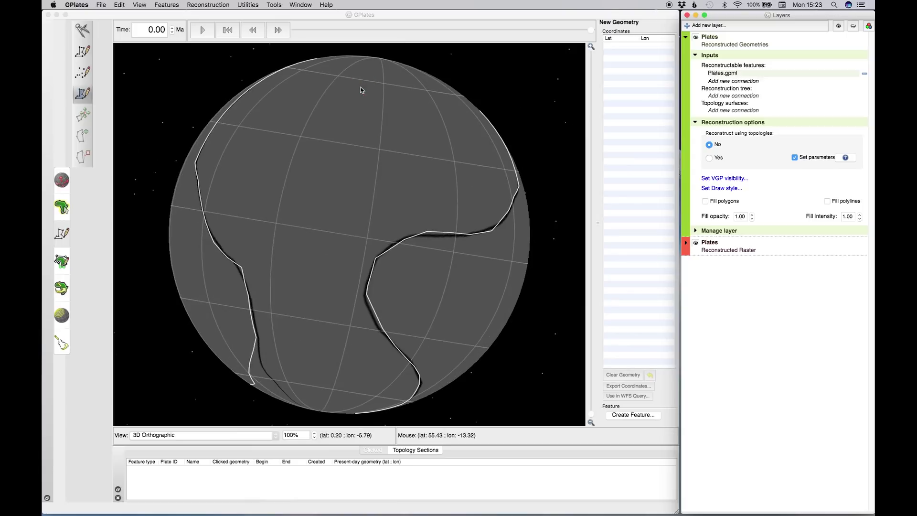
{"action": "left_click_drag", "start_coordinate": [317, 167], "coordinate": [346, 257]}
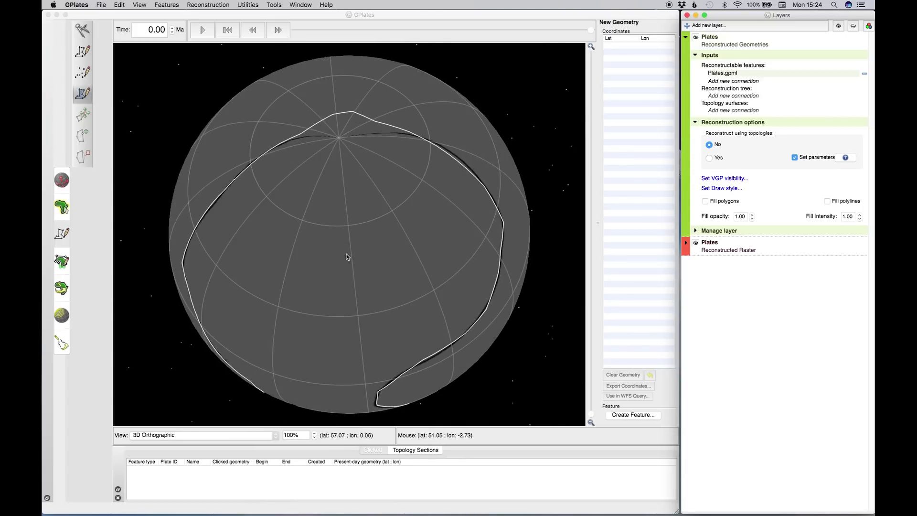
{"action": "key", "text": "f"}
{"action": "left_click", "coordinate": [360, 212]}
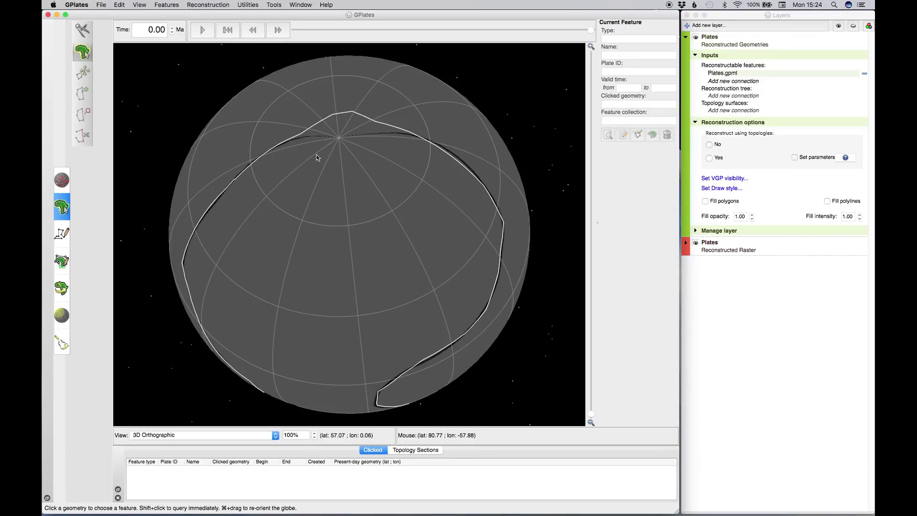
{"action": "left_click", "coordinate": [305, 134]}
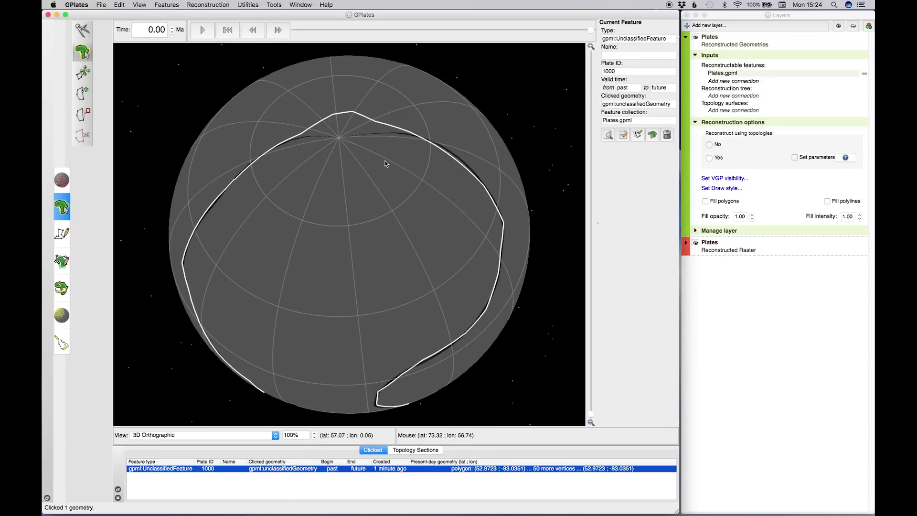
Insert and then delete a vertex on the northern edge, and nudge a nearby northern vertex.
{"action": "key", "text": "i"}
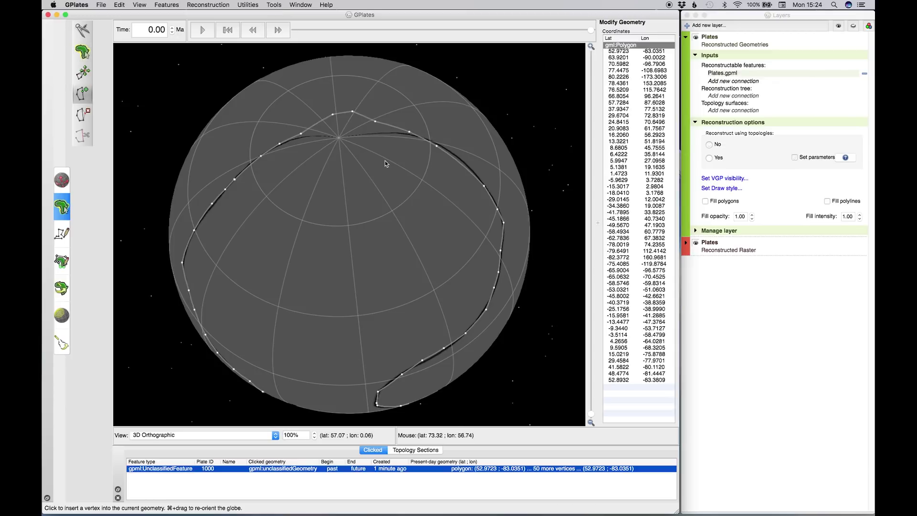
{"action": "left_click", "coordinate": [395, 127]}
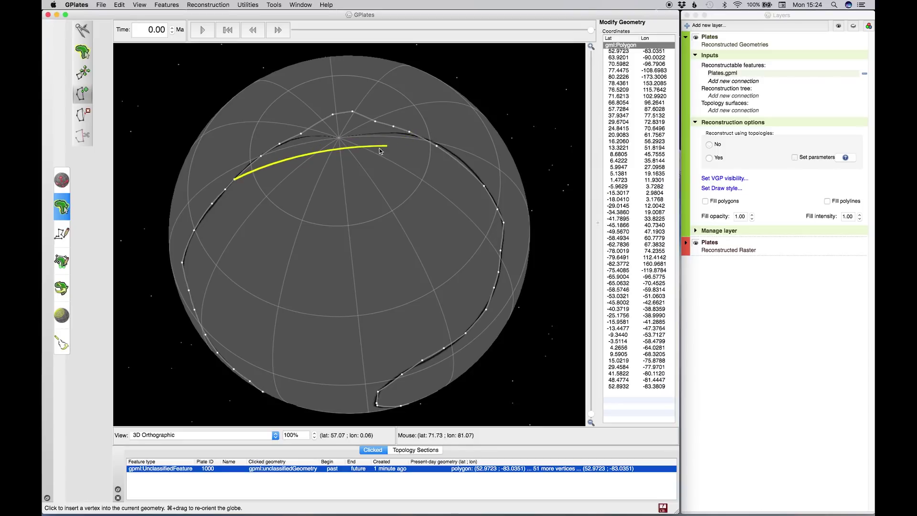
{"action": "key", "text": "d"}
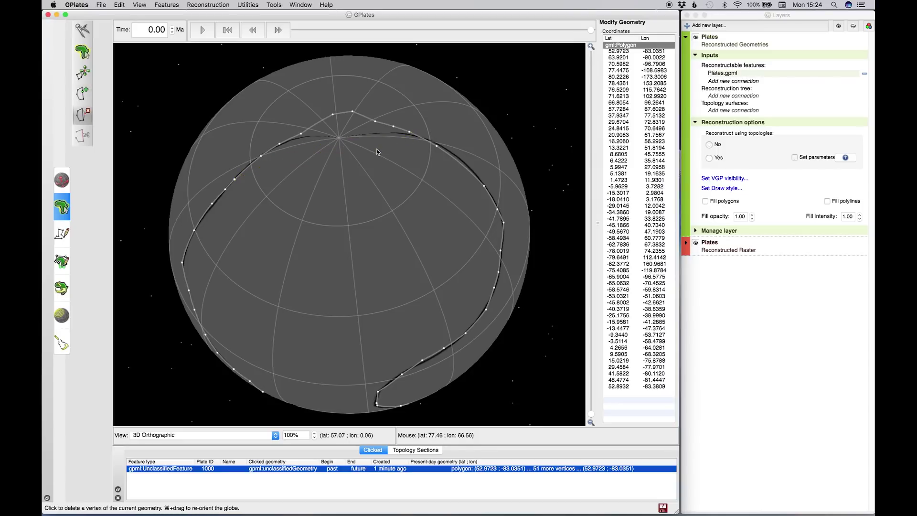
{"action": "left_click", "coordinate": [394, 128]}
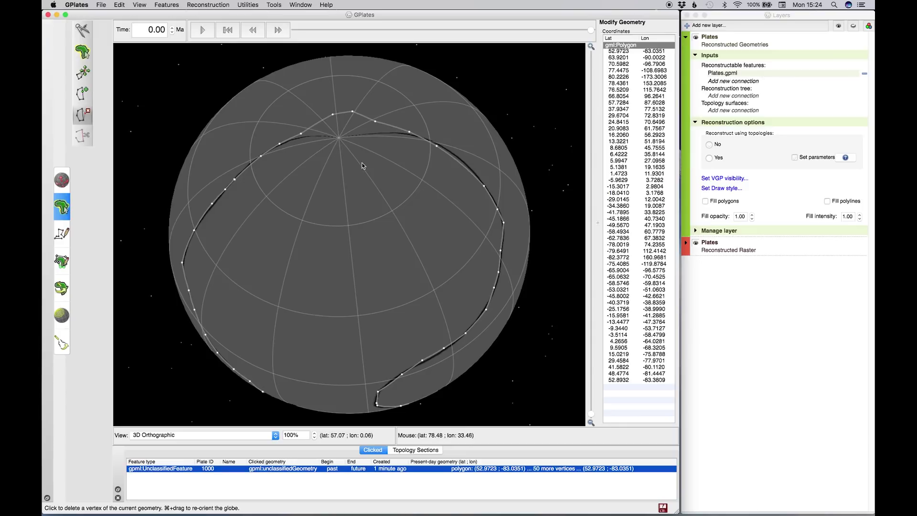
{"action": "key", "text": "v"}
{"action": "left_click_drag", "start_coordinate": [375, 122], "coordinate": [375, 122]}
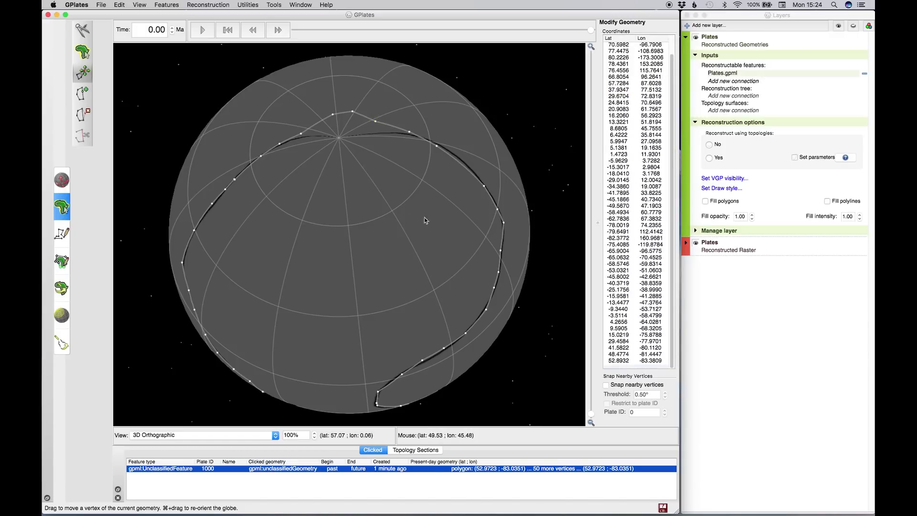
{"action": "key", "text": "f"}
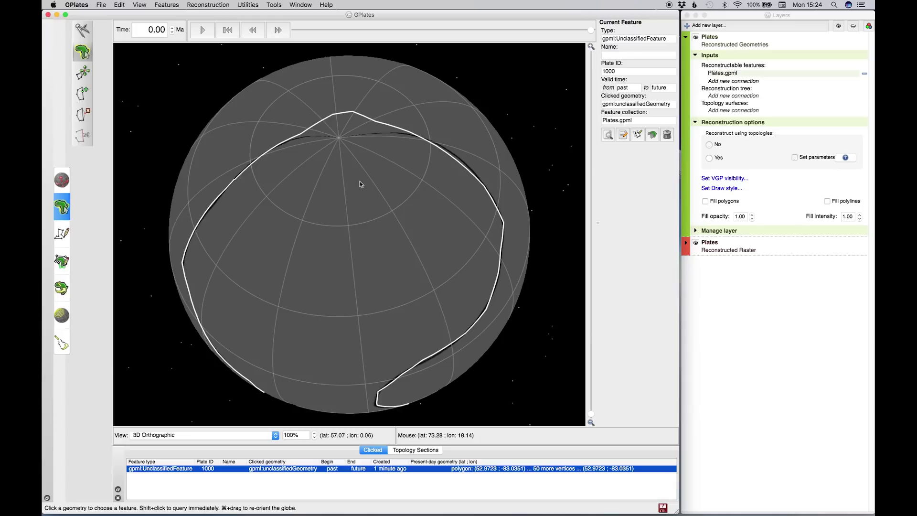
{"action": "left_click", "coordinate": [400, 143]}
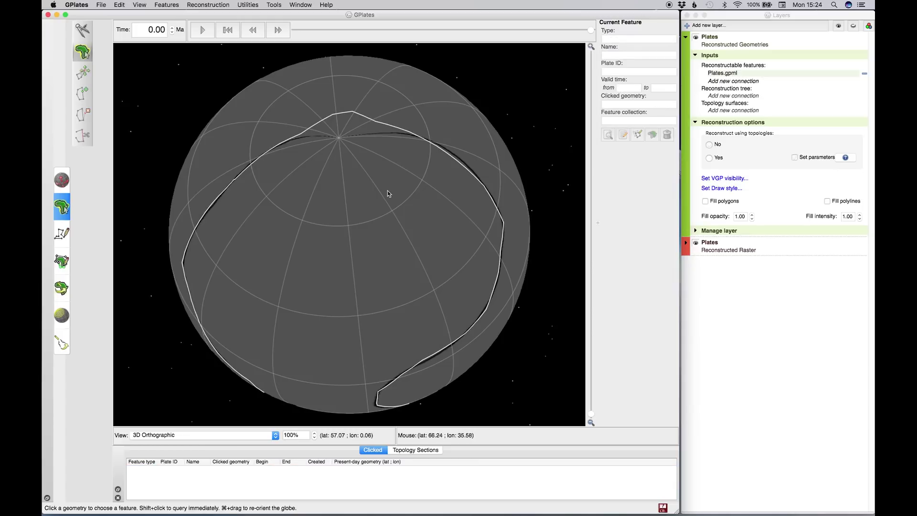
{"action": "left_click_drag", "start_coordinate": [388, 194], "coordinate": [380, 113]}
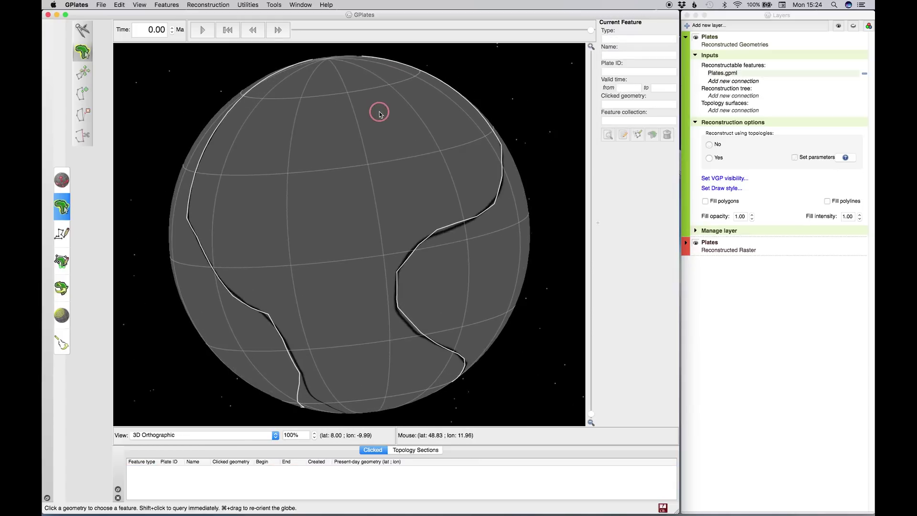
{"action": "left_click", "coordinate": [189, 435]}
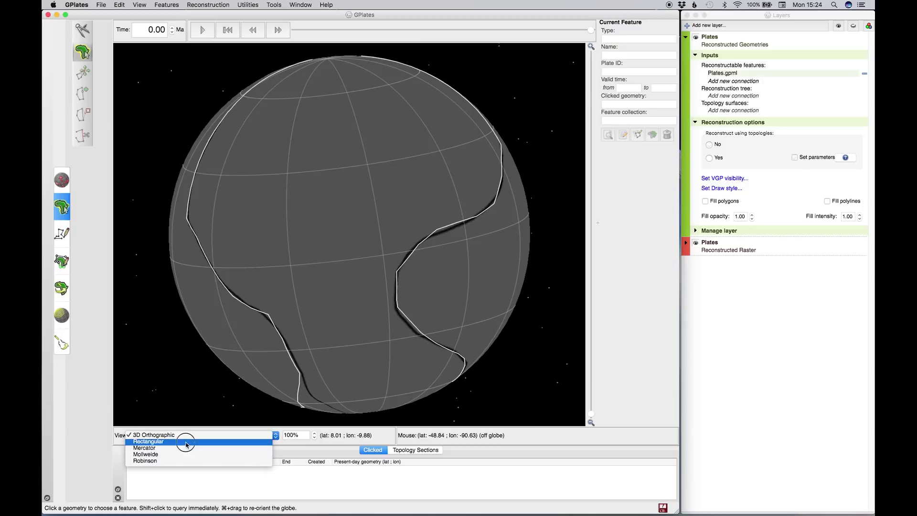
{"action": "left_click", "coordinate": [186, 445]}
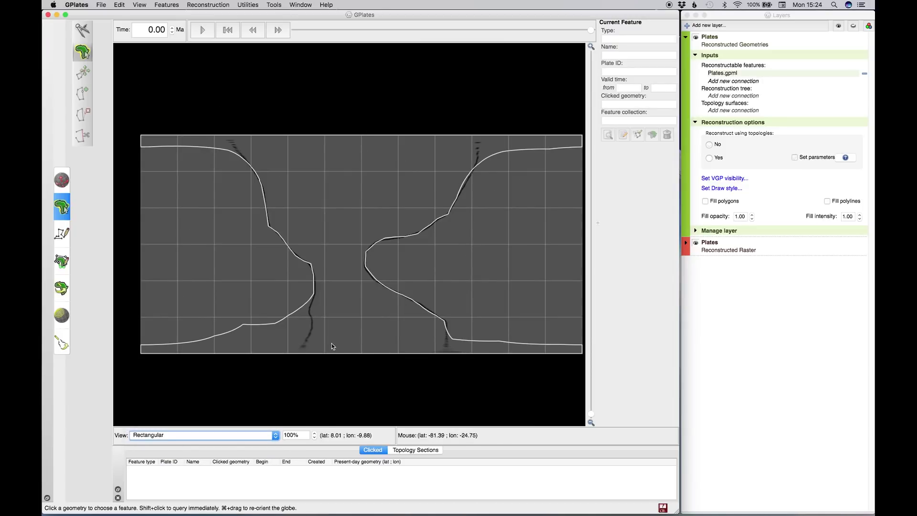
{"action": "key", "text": "Up"}
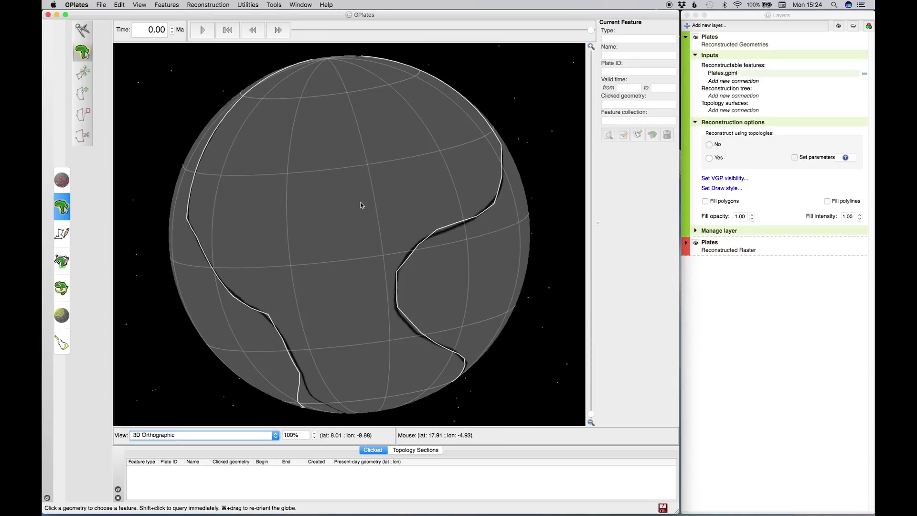
{"action": "left_click_drag", "start_coordinate": [356, 205], "coordinate": [387, 282]}
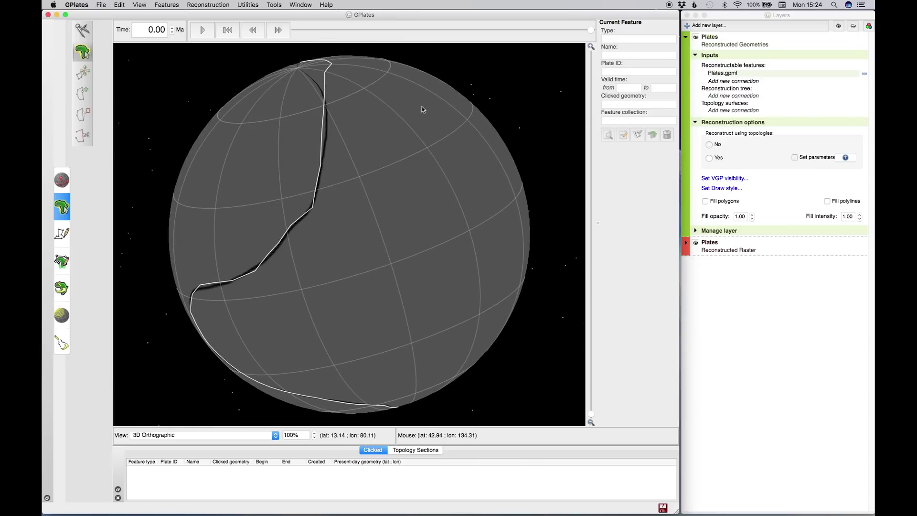
{"action": "left_click_drag", "start_coordinate": [406, 186], "coordinate": [395, 262]}
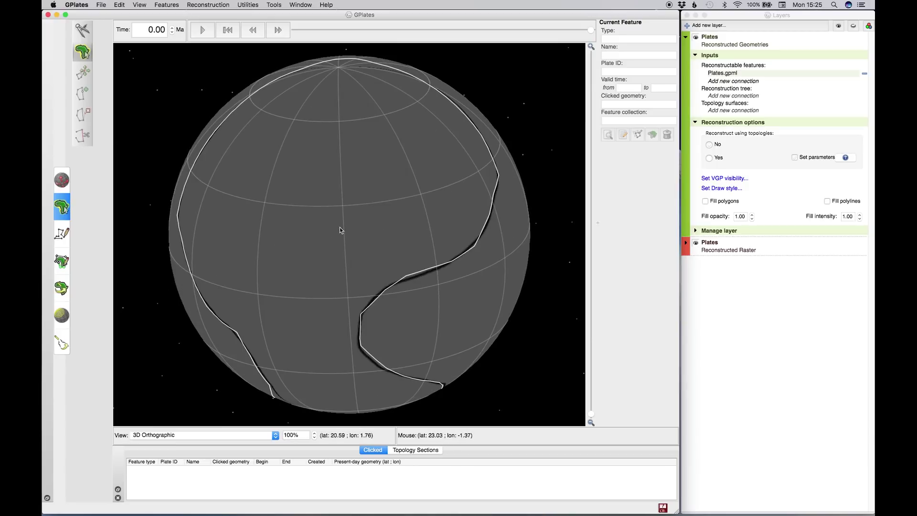
{"action": "key", "text": "m"}
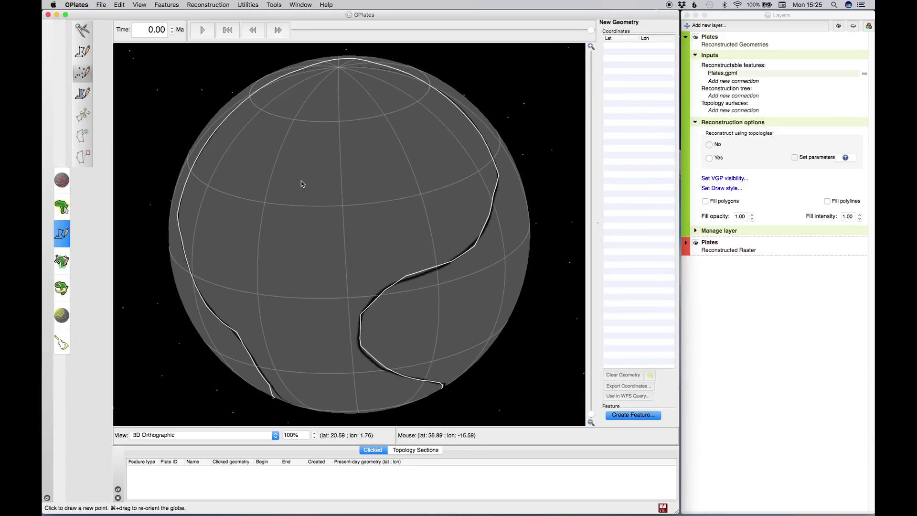
Digitise a point and make it an Unclassified Feature with plate ID 1001 in a new collection.
{"action": "left_click", "coordinate": [324, 170]}
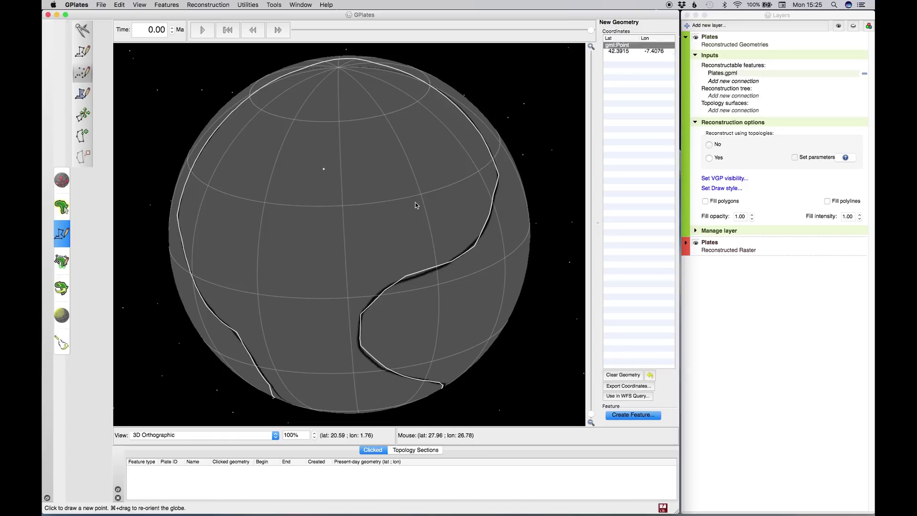
{"action": "left_click", "coordinate": [628, 415]}
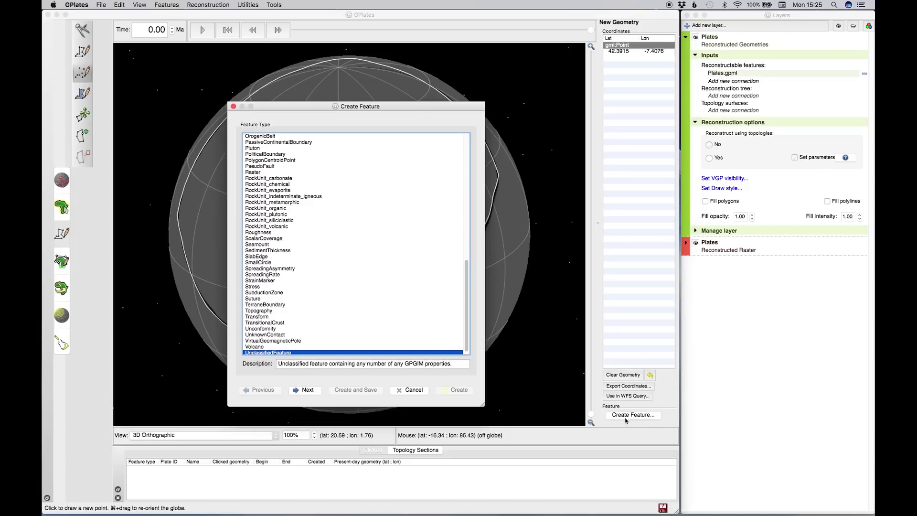
{"action": "left_click", "coordinate": [298, 391]}
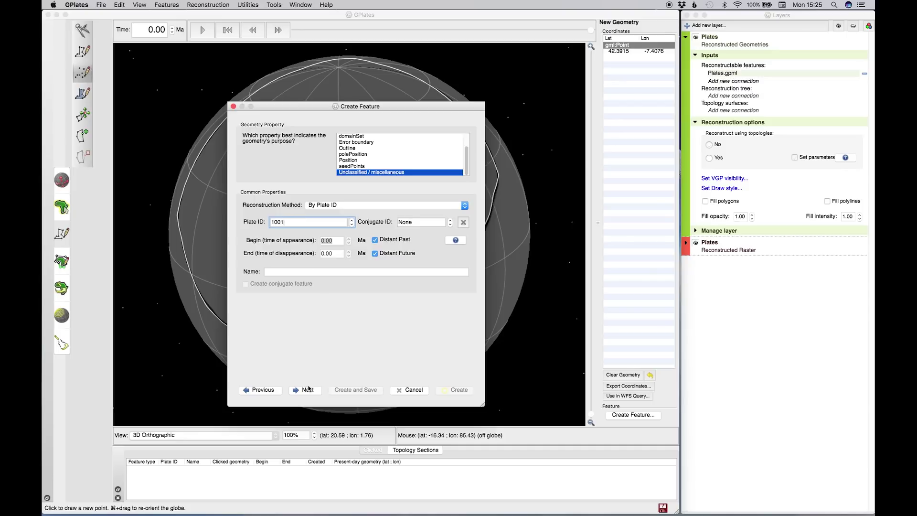
{"action": "left_click", "coordinate": [308, 389]}
{"action": "left_click", "coordinate": [314, 392]}
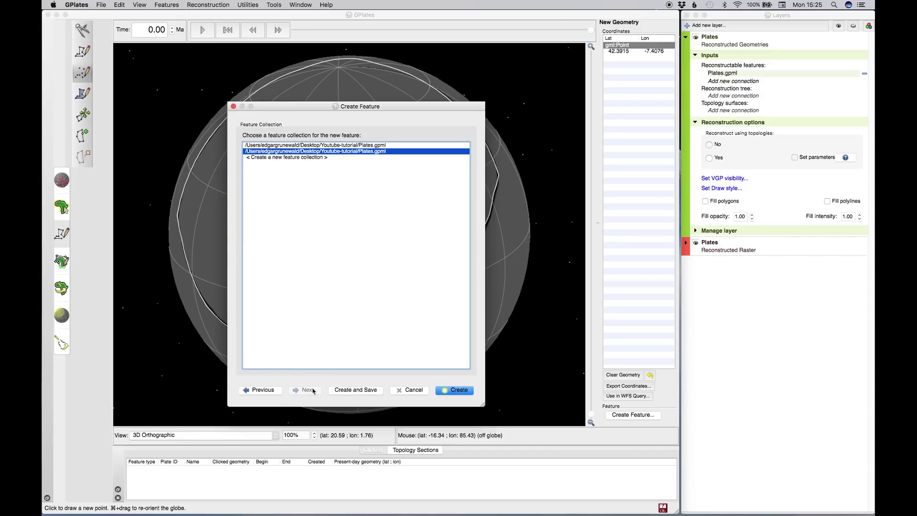
{"action": "left_click", "coordinate": [327, 158]}
{"action": "left_click", "coordinate": [454, 390]}
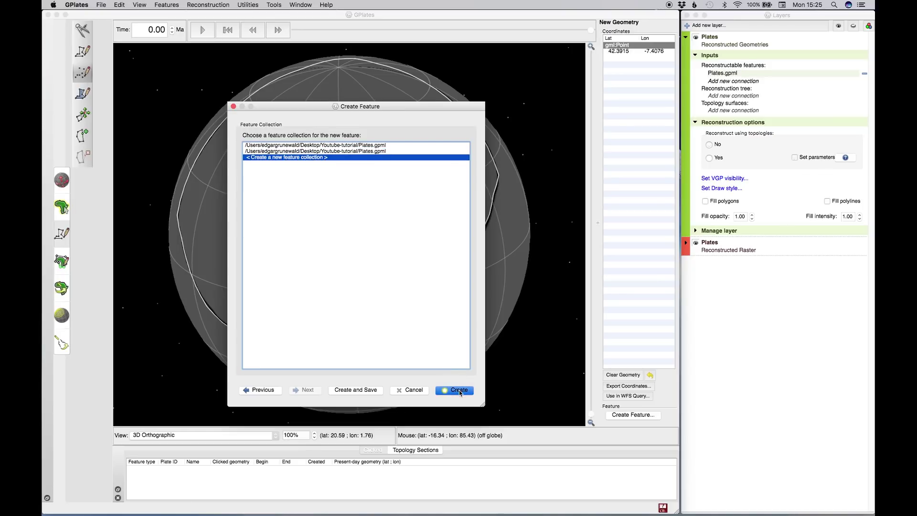
Save the Plates.gpml changes and save the new collection as Dots.gpml.
{"action": "left_click", "coordinate": [662, 508]}
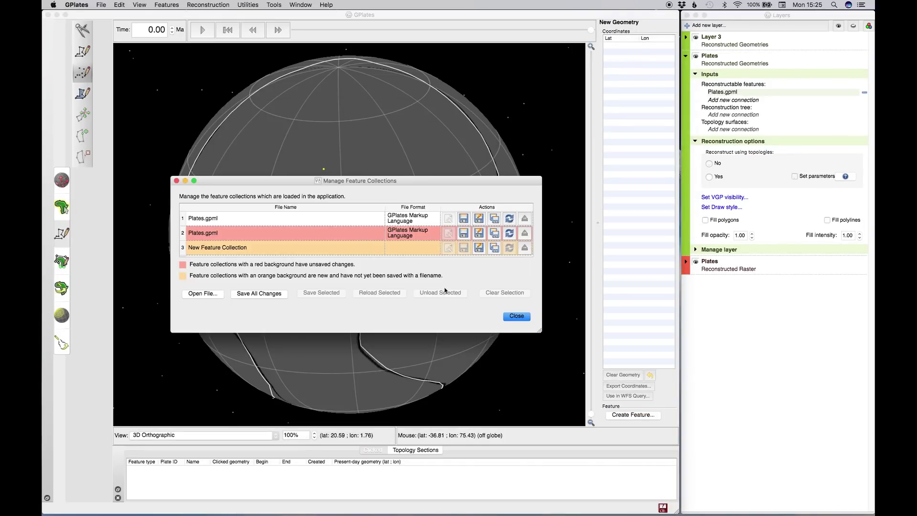
{"action": "left_click", "coordinate": [463, 233]}
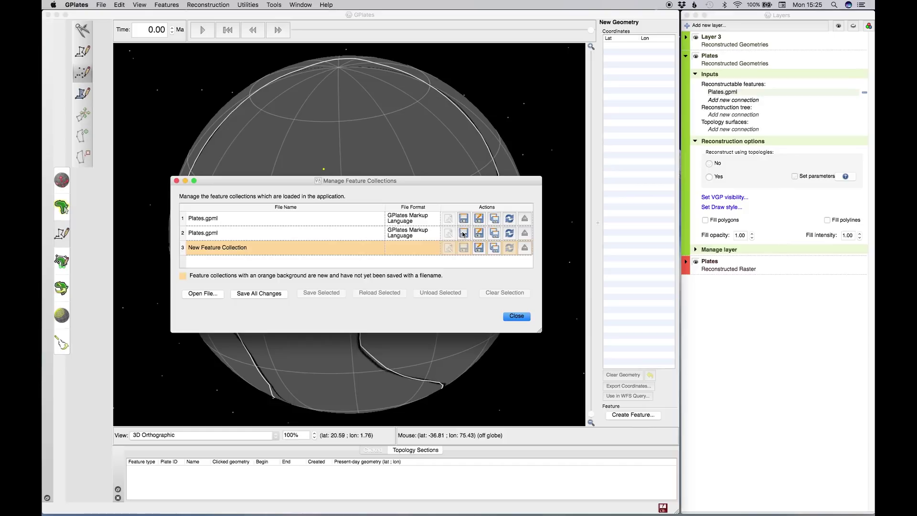
{"action": "left_click", "coordinate": [479, 248]}
{"action": "type", "text": "Do"}
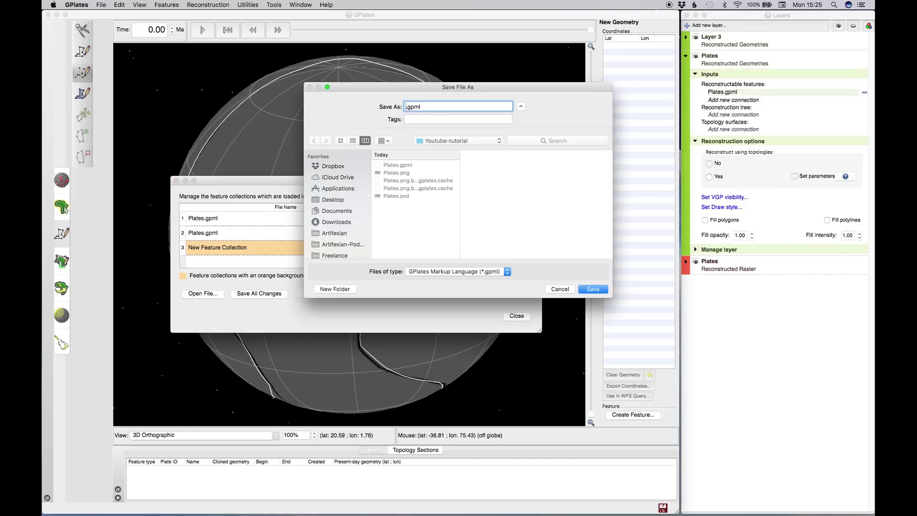
{"action": "type", "text": "ts"}
{"action": "key", "text": "Return"}
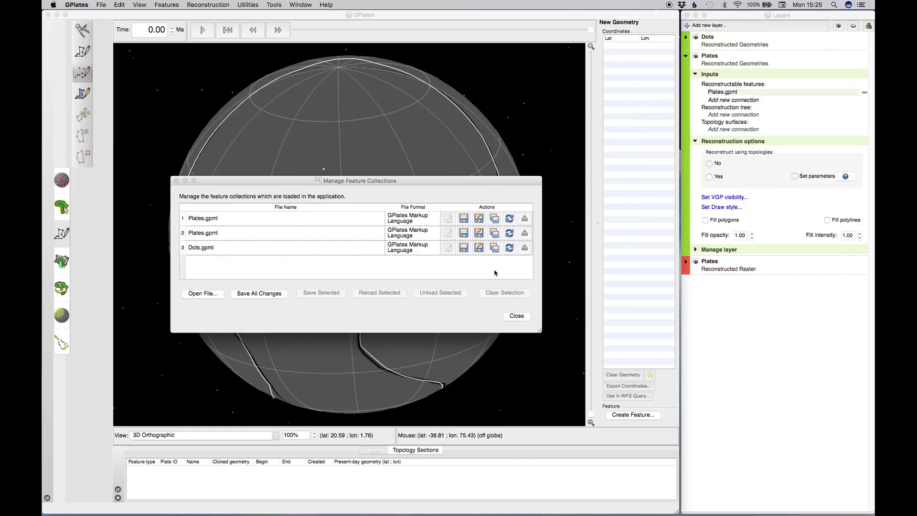
{"action": "left_click", "coordinate": [513, 316]}
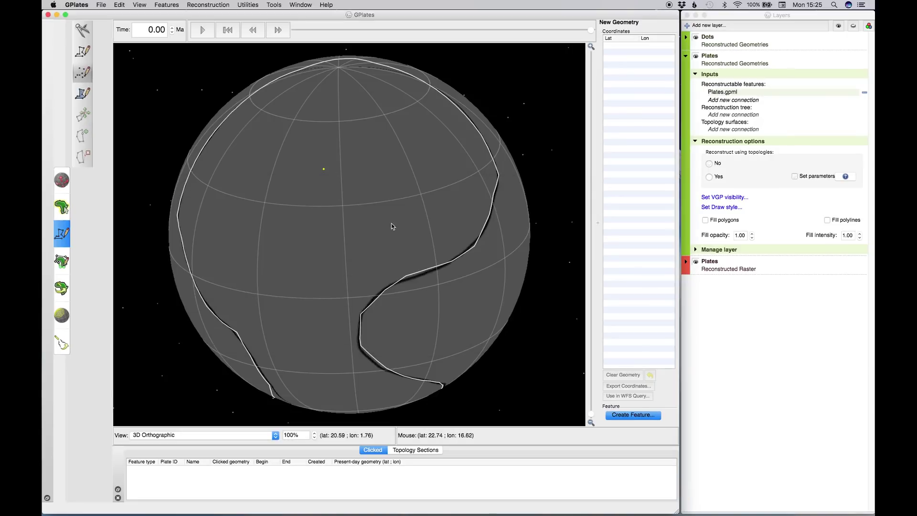
Orbit the globe to centre the area between the two long plate boundaries.
{"action": "left_click_drag", "start_coordinate": [391, 225], "coordinate": [296, 180]}
{"action": "left_click_drag", "start_coordinate": [471, 199], "coordinate": [262, 307]}
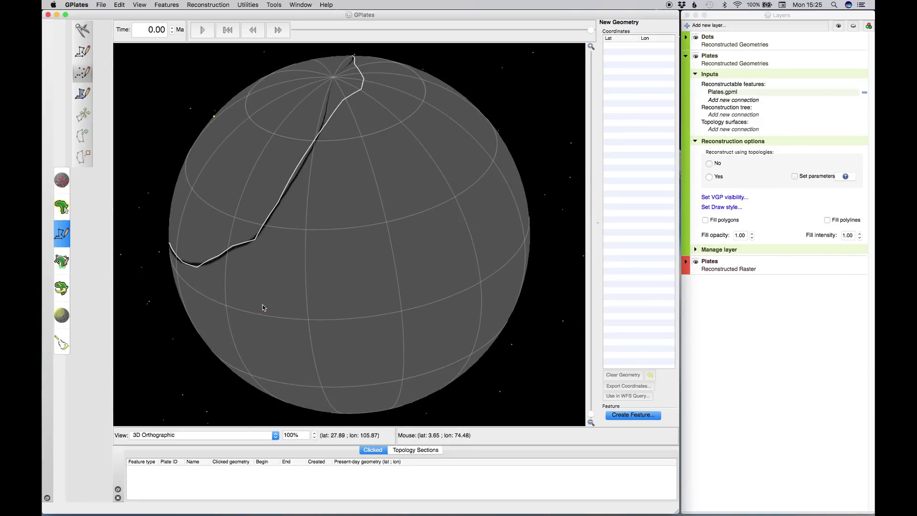
{"action": "left_click_drag", "start_coordinate": [439, 270], "coordinate": [491, 268]}
{"action": "left_click", "coordinate": [263, 242]}
{"action": "left_click_drag", "start_coordinate": [262, 242], "coordinate": [446, 223]}
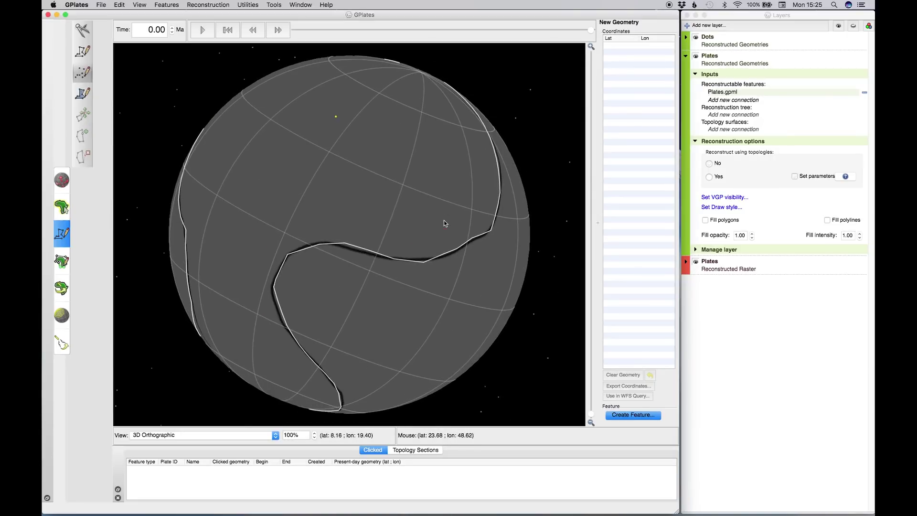
{"action": "left_click_drag", "start_coordinate": [225, 263], "coordinate": [410, 236]}
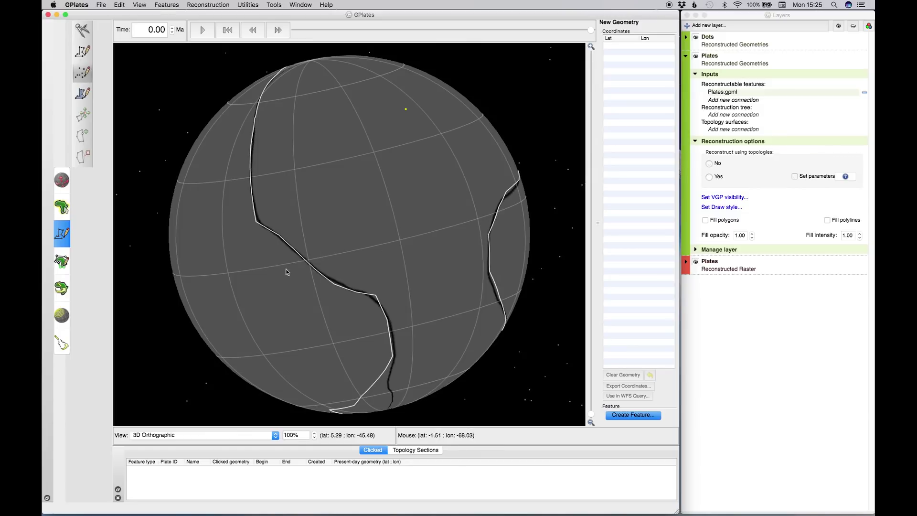
{"action": "key", "text": "l"}
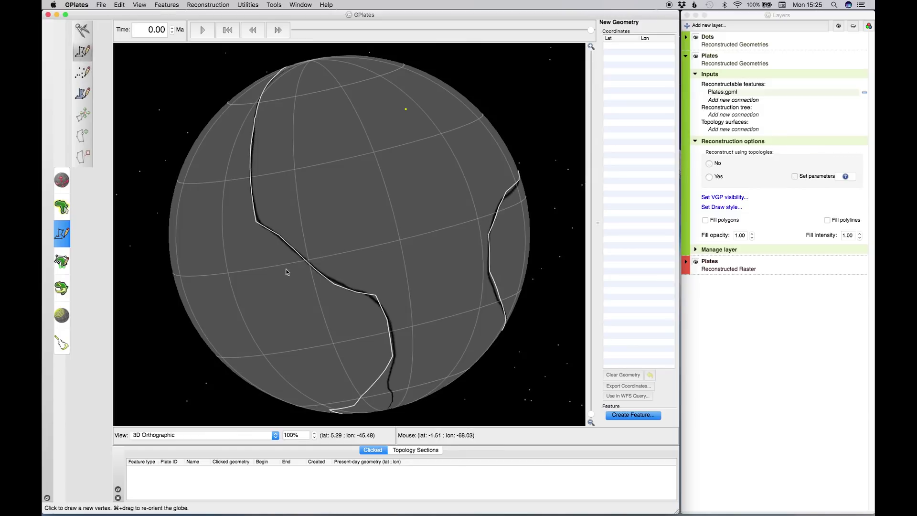
Digitise a first arrow-shaped polyline with shaft and head, undoing a misplaced vertex.
{"action": "left_click", "coordinate": [338, 255]}
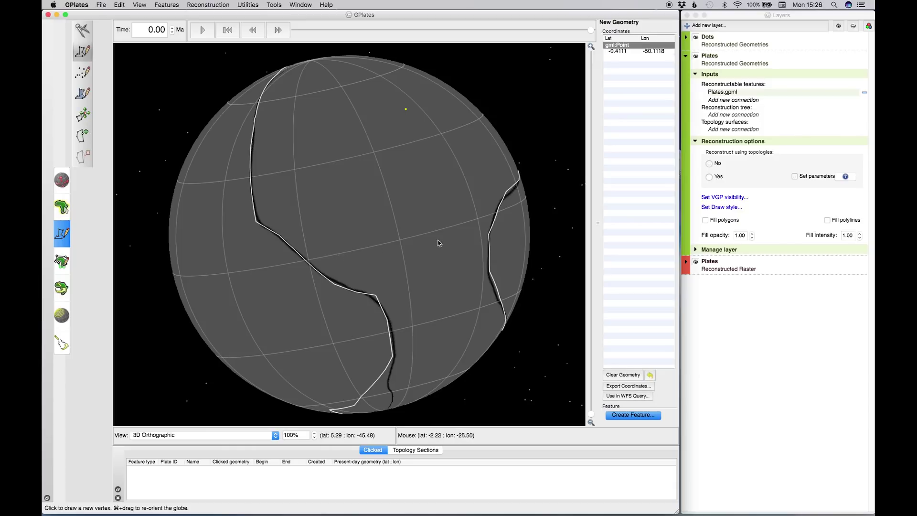
{"action": "left_click", "coordinate": [455, 231]}
{"action": "left_click", "coordinate": [420, 225]}
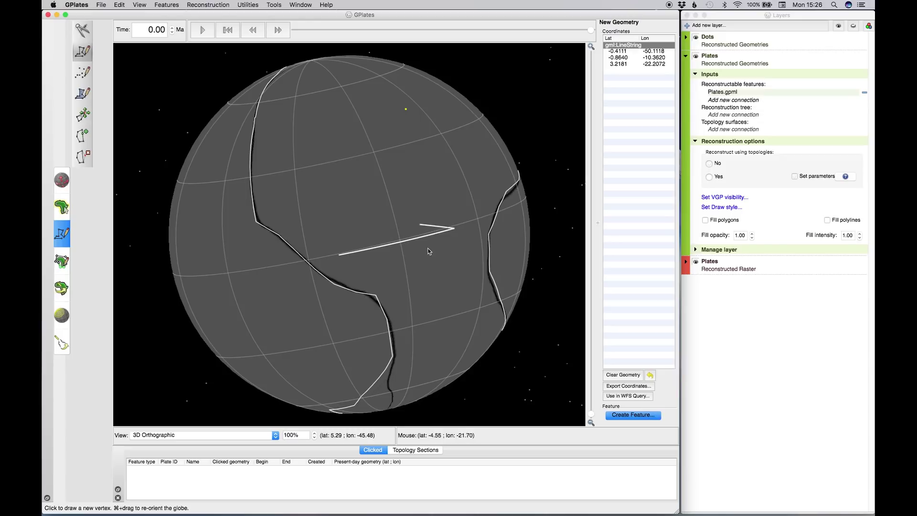
{"action": "left_click", "coordinate": [429, 249]}
{"action": "left_click", "coordinate": [454, 232]}
{"action": "left_click_drag", "start_coordinate": [444, 194], "coordinate": [420, 231]}
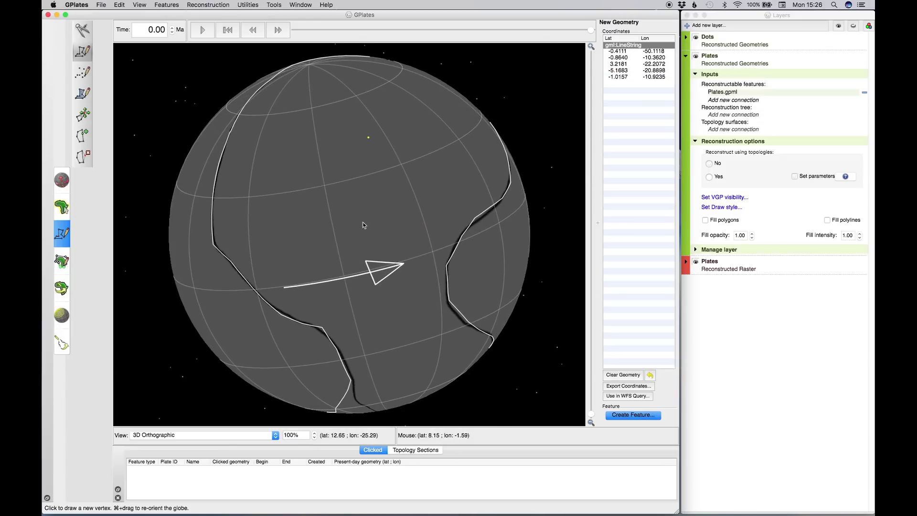
{"action": "left_click", "coordinate": [346, 243]}
{"action": "left_click", "coordinate": [367, 290]}
{"action": "left_click", "coordinate": [389, 292]}
{"action": "left_click", "coordinate": [377, 260]}
{"action": "left_click", "coordinate": [375, 232]}
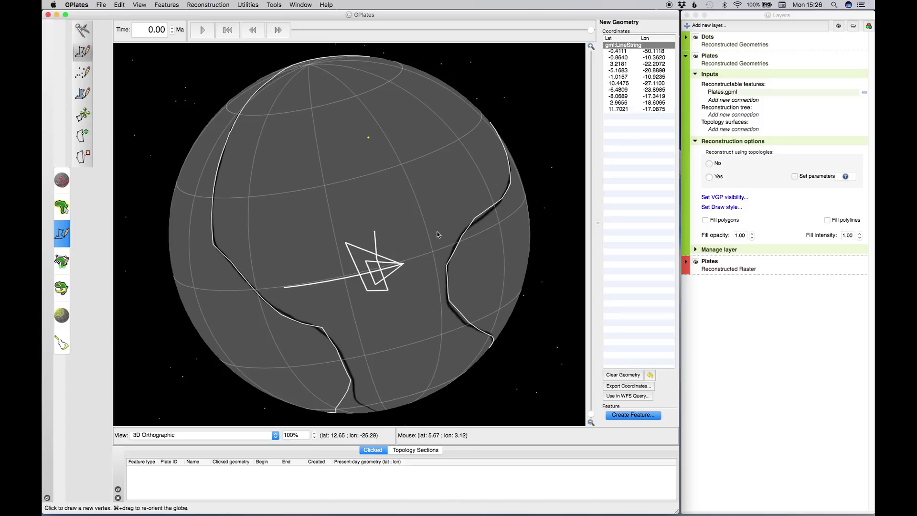
{"action": "key", "text": "super+z"}
{"action": "key", "text": "super+z"}
{"action": "key", "text": "super+z"}
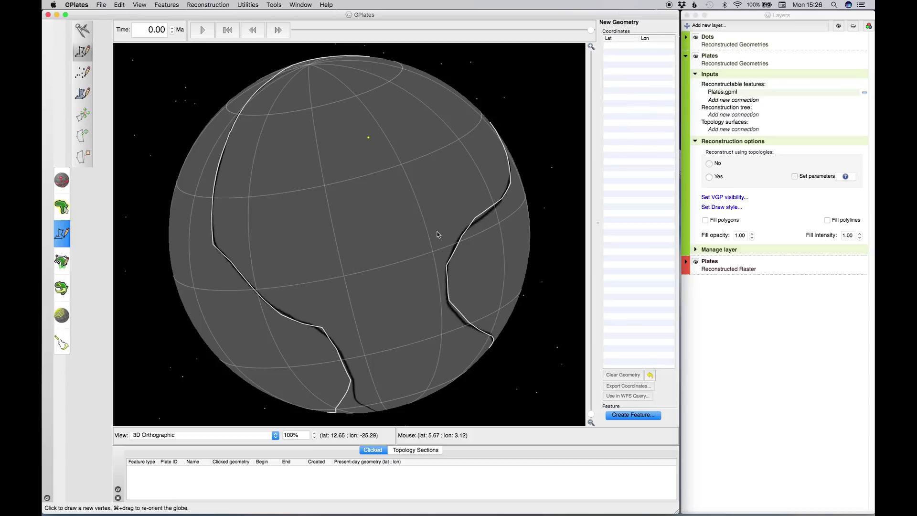
Draw the final eastward arrow shaft and close a triangular arrowhead at its tip.
{"action": "left_click", "coordinate": [295, 283]}
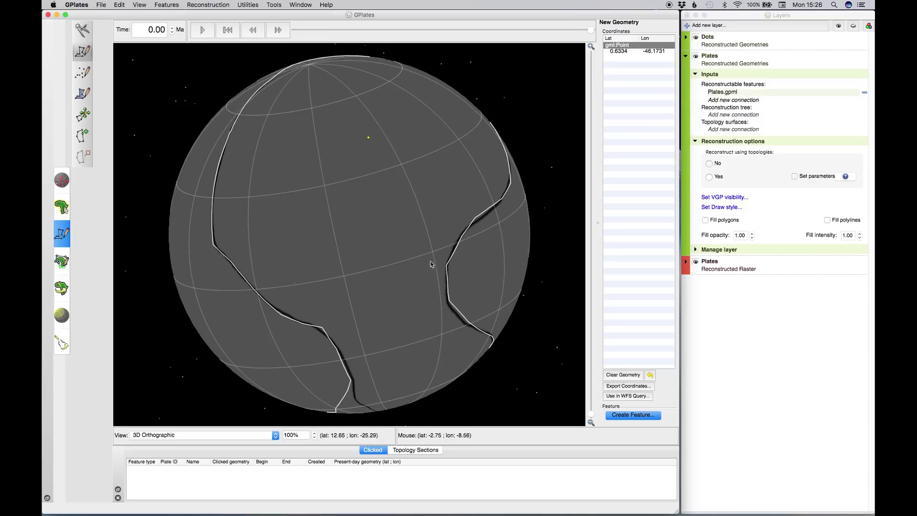
{"action": "left_click", "coordinate": [425, 253]}
{"action": "left_click", "coordinate": [379, 247]}
{"action": "left_click", "coordinate": [396, 284]}
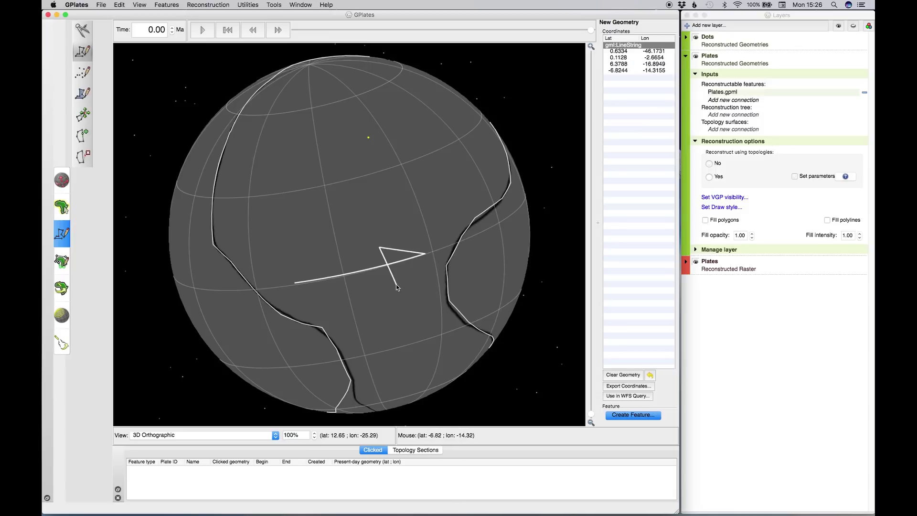
{"action": "left_click", "coordinate": [425, 255]}
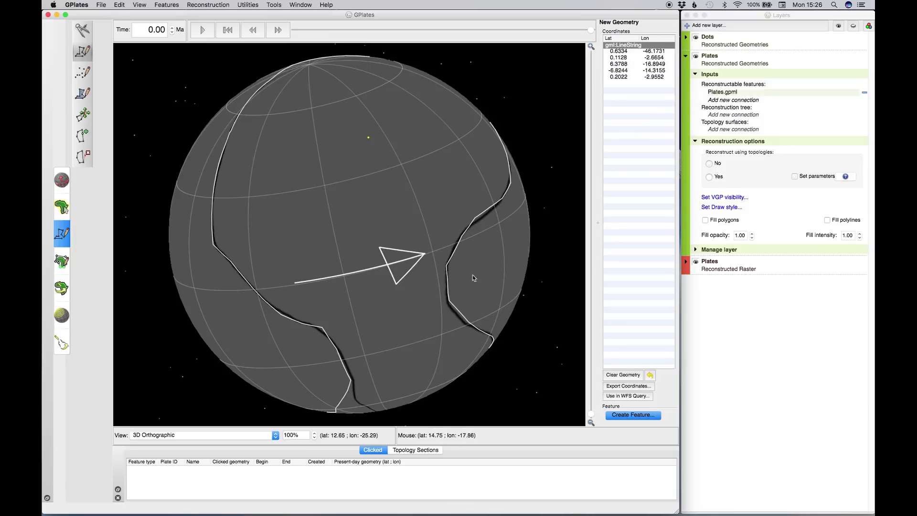
Create an UnclassifiedFeature from the arrow with plate ID 1002 in a new collection.
{"action": "left_click", "coordinate": [633, 414]}
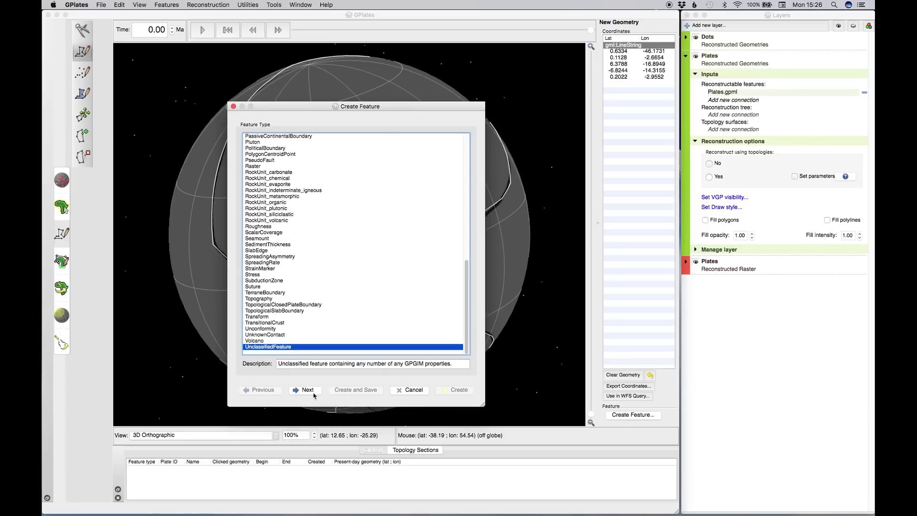
{"action": "left_click", "coordinate": [304, 390]}
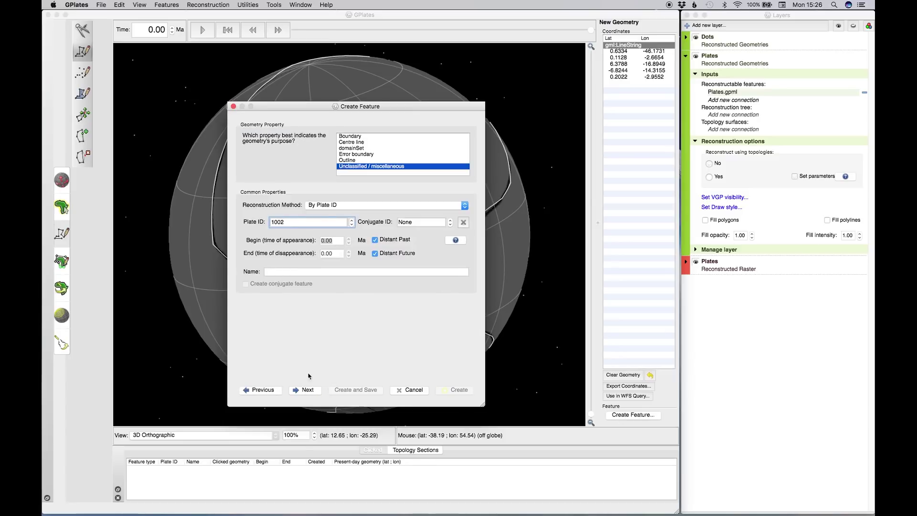
{"action": "left_click", "coordinate": [305, 390]}
{"action": "left_click", "coordinate": [306, 390]}
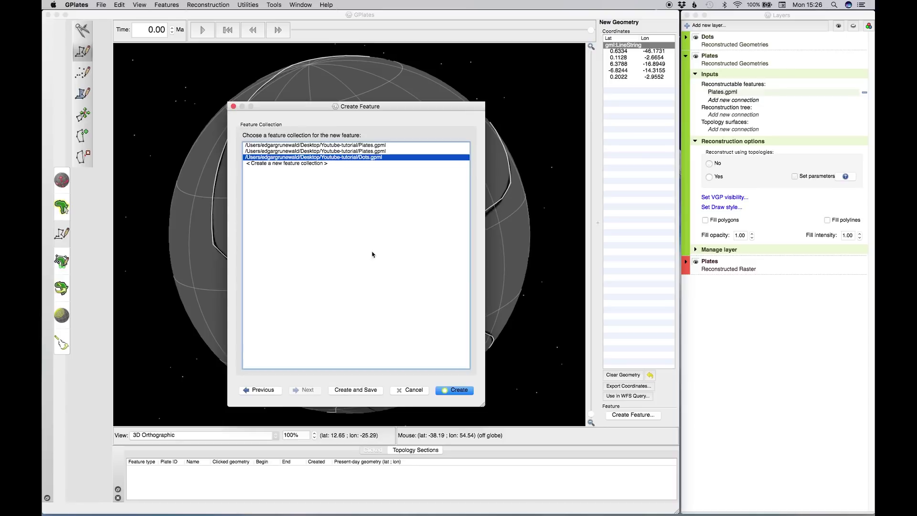
{"action": "left_click", "coordinate": [318, 163]}
{"action": "left_click", "coordinate": [458, 390]}
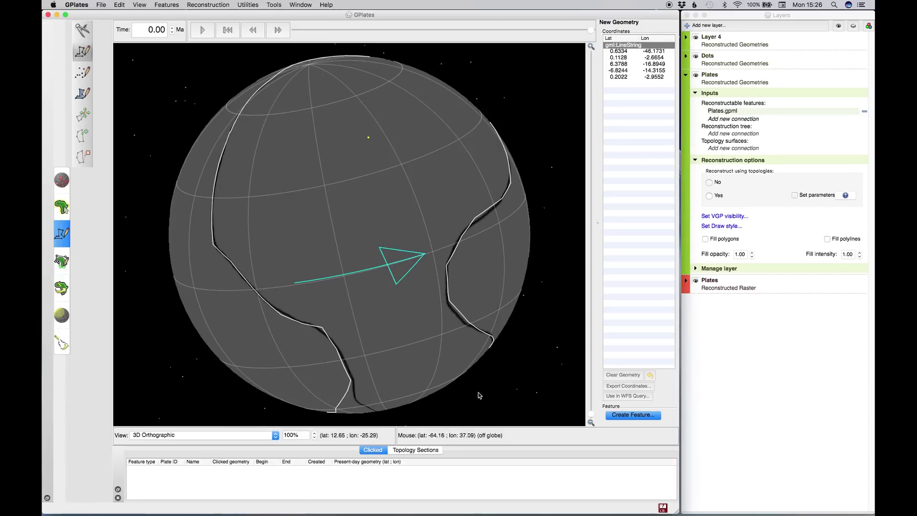
Save the new unnamed collection as Arrows.gpml.
{"action": "left_click", "coordinate": [663, 508]}
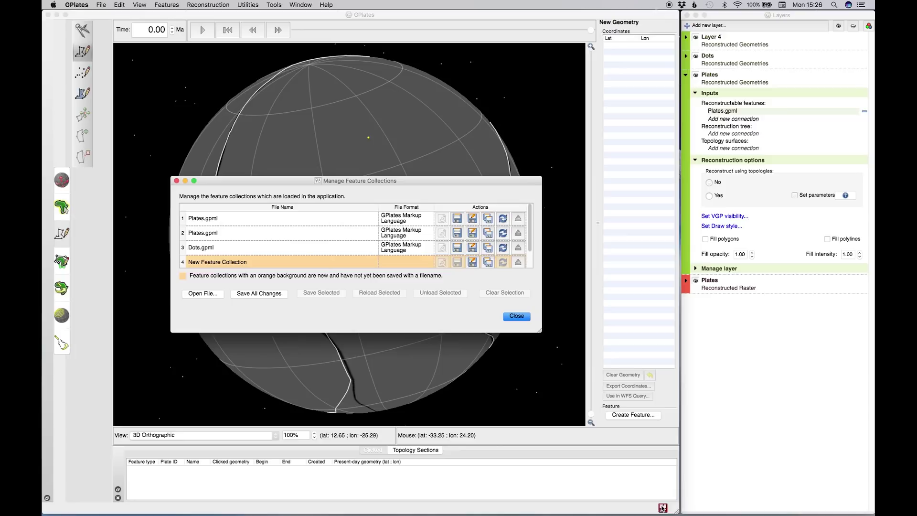
{"action": "left_click", "coordinate": [473, 262]}
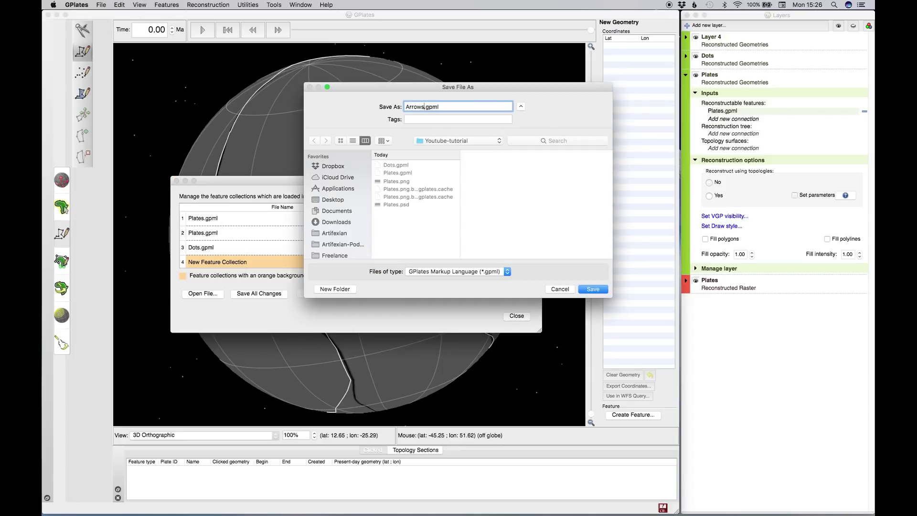
{"action": "key", "text": "Return"}
Digitise a west-pointing arrow polyline with a triangular head over the western plate.
{"action": "left_click", "coordinate": [521, 317]}
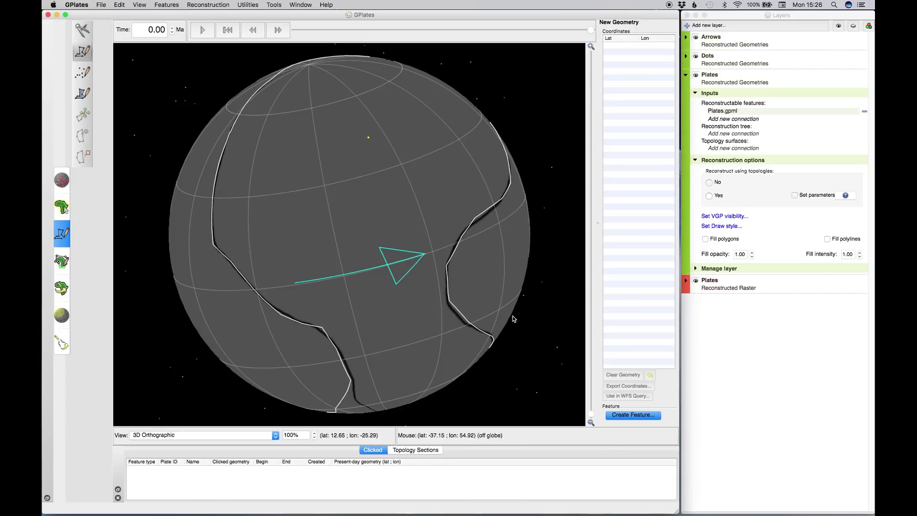
{"action": "left_click_drag", "start_coordinate": [307, 252], "coordinate": [384, 230]}
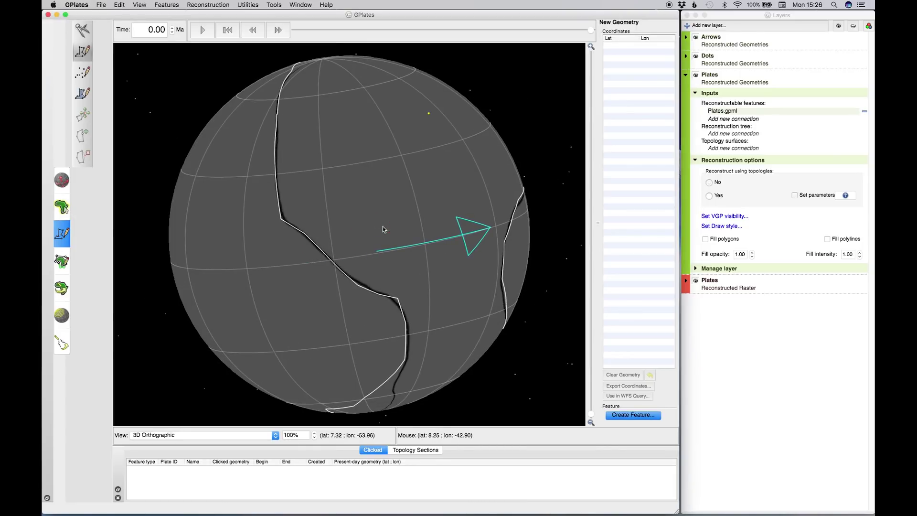
{"action": "left_click", "coordinate": [301, 263]}
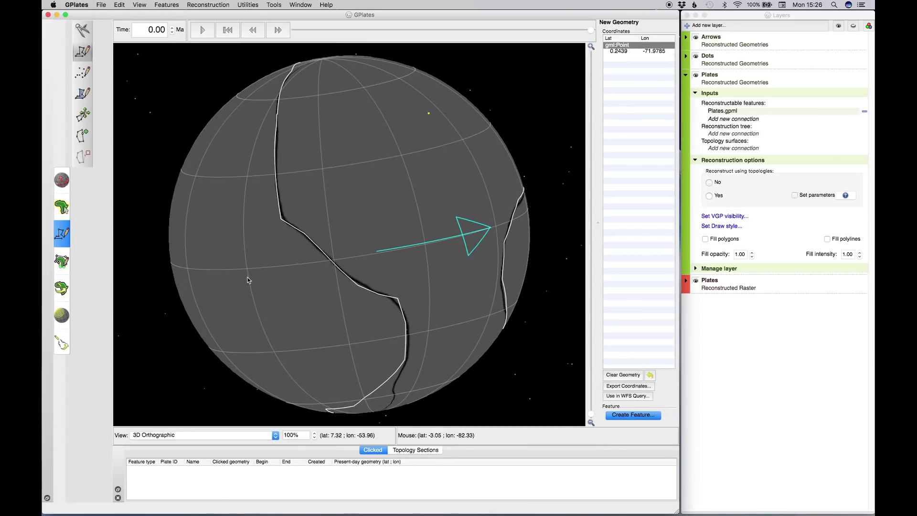
{"action": "left_click", "coordinate": [205, 271]}
{"action": "left_click", "coordinate": [220, 258]}
{"action": "left_click", "coordinate": [222, 281]}
{"action": "scroll", "coordinate": [201, 270], "scroll_direction": "up", "scroll_amount": 1}
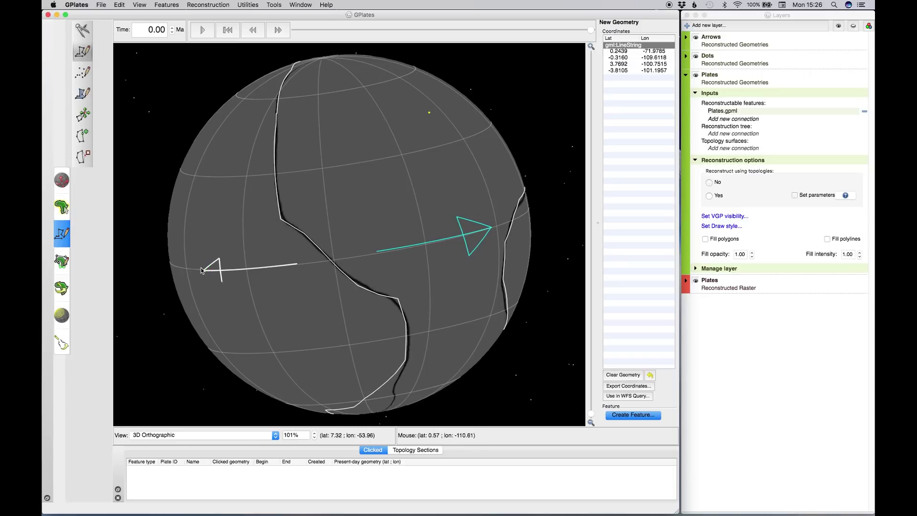
{"action": "left_click", "coordinate": [203, 271]}
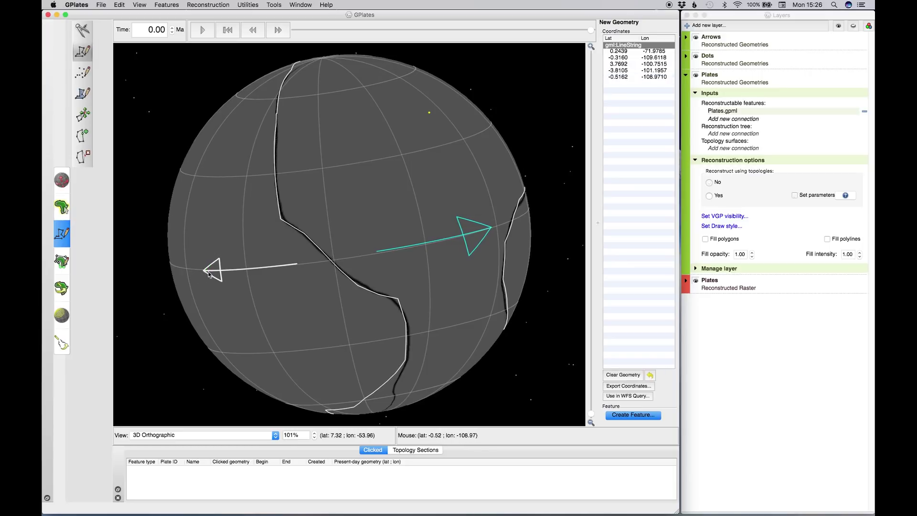
Make the west-pointing arrow a feature with plate ID 1003 in Arrows.gpml.
{"action": "left_click", "coordinate": [622, 414]}
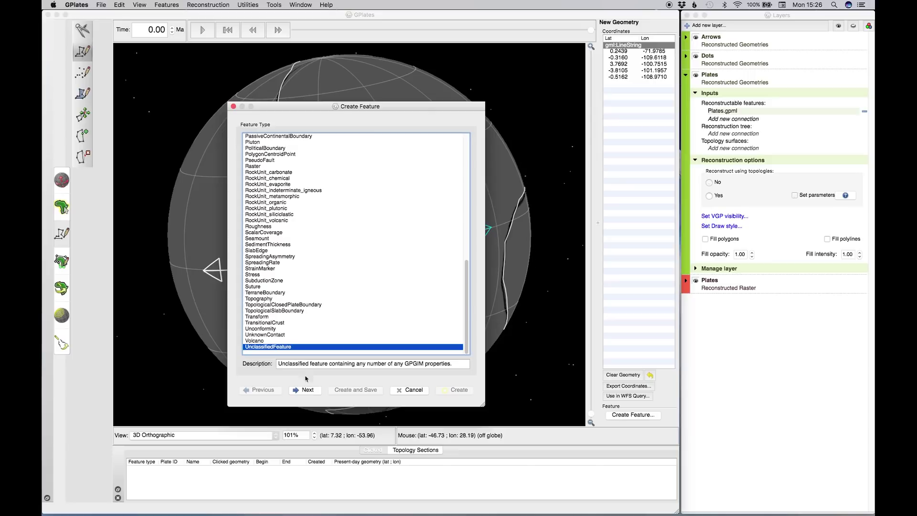
{"action": "left_click", "coordinate": [305, 389]}
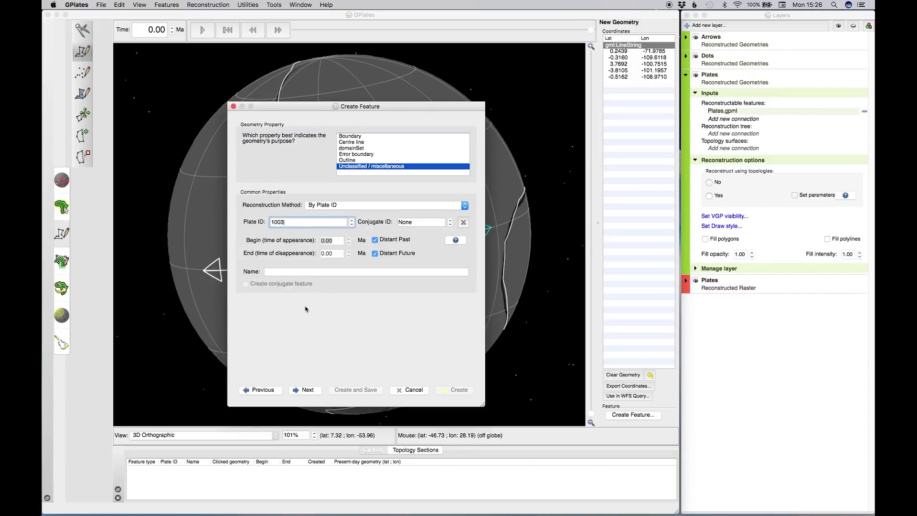
{"action": "left_click", "coordinate": [308, 387]}
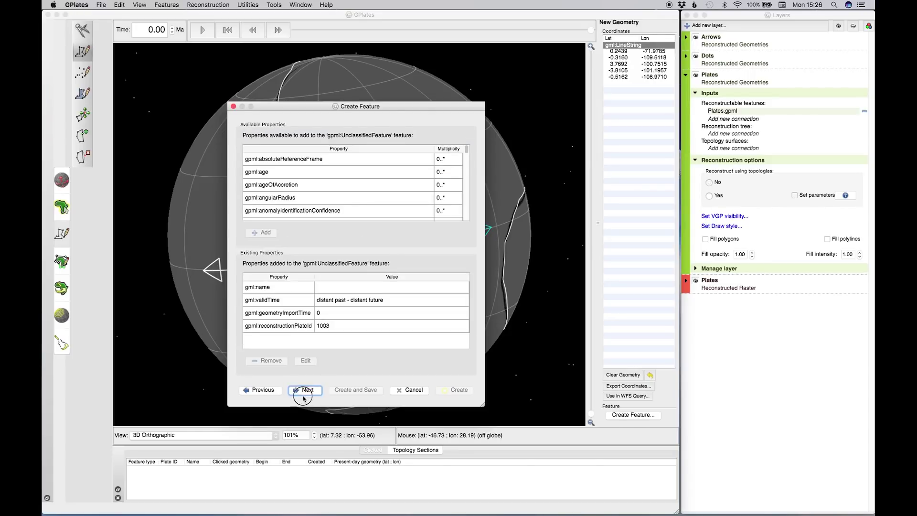
{"action": "left_click", "coordinate": [306, 389]}
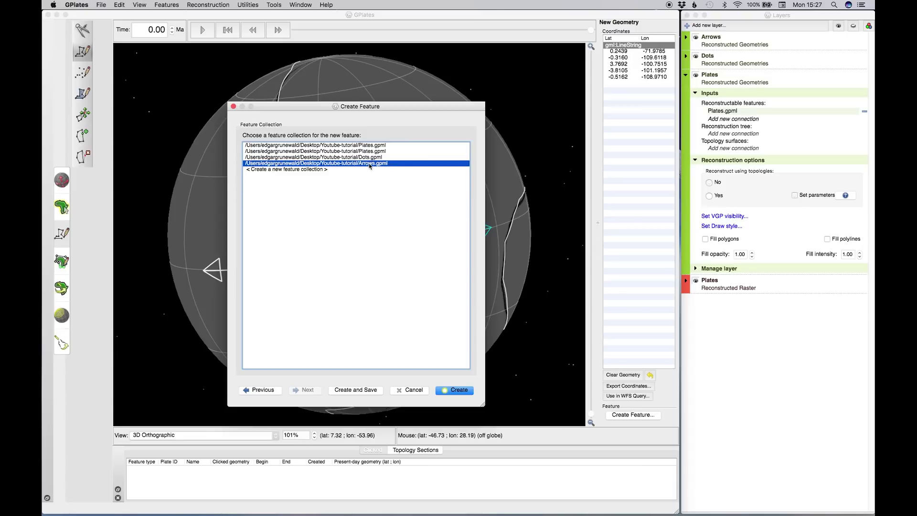
{"action": "left_click", "coordinate": [460, 391]}
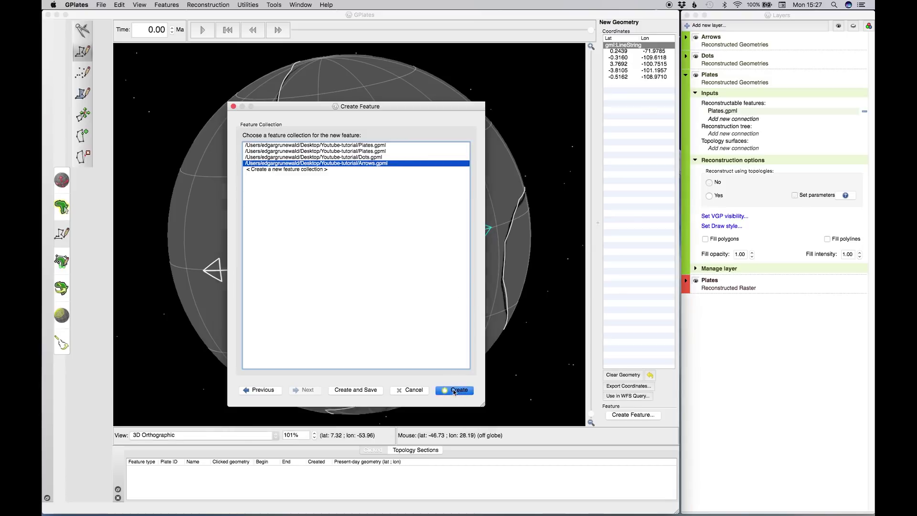
Set the Arrows layer's draw style to SingleColour gold.
{"action": "left_click", "coordinate": [688, 42]}
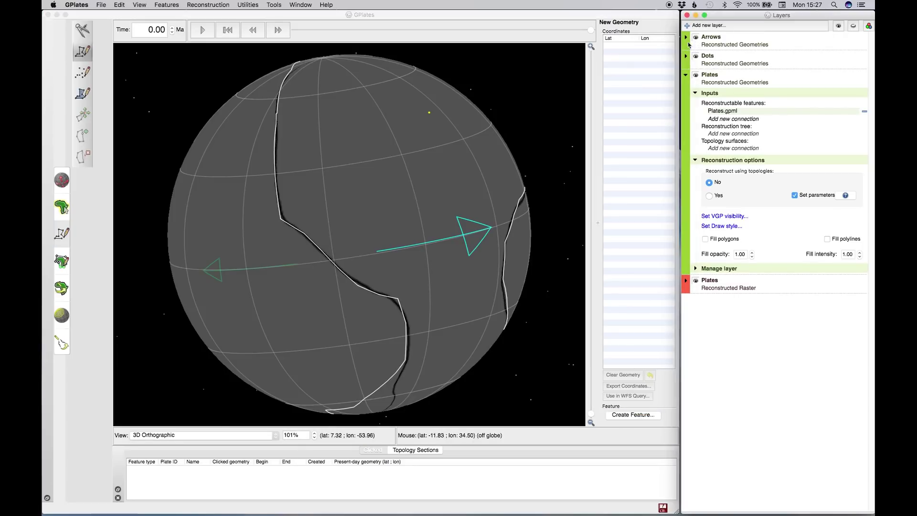
{"action": "left_click", "coordinate": [686, 38]}
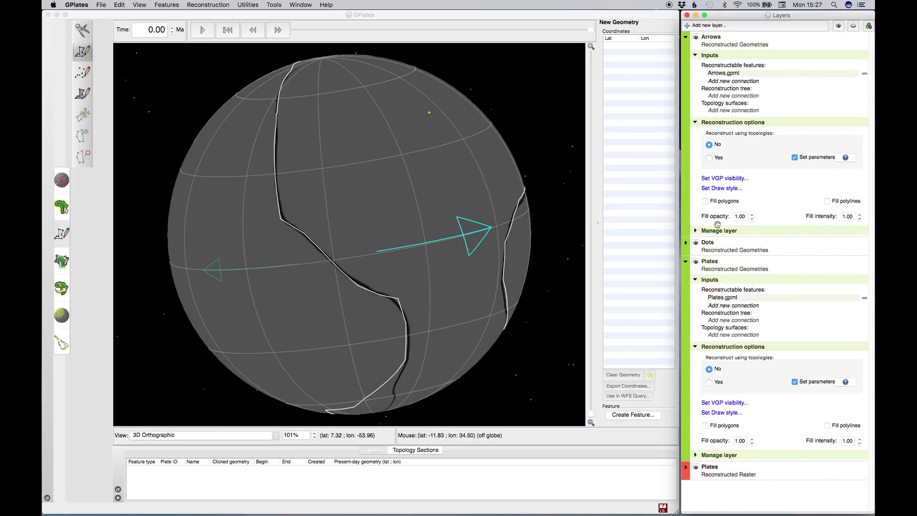
{"action": "left_click", "coordinate": [715, 189]}
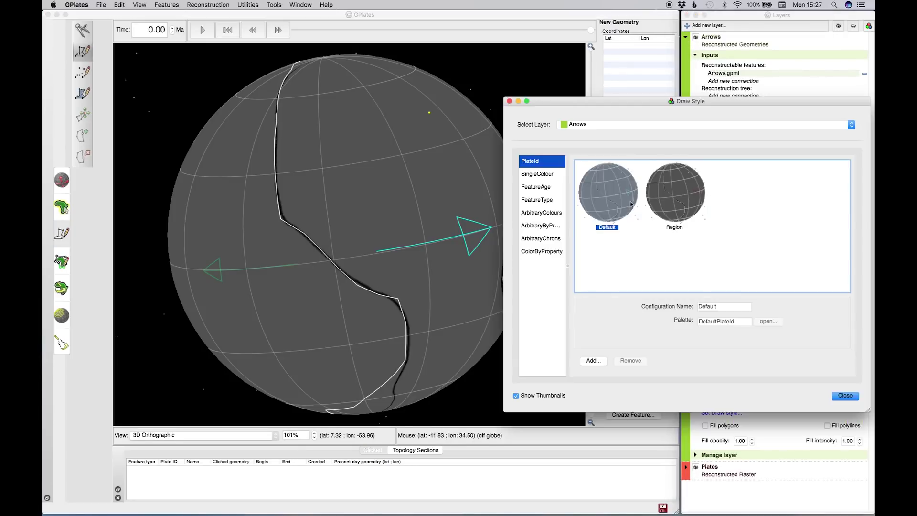
{"action": "left_click", "coordinate": [533, 175]}
{"action": "left_click", "coordinate": [682, 216]}
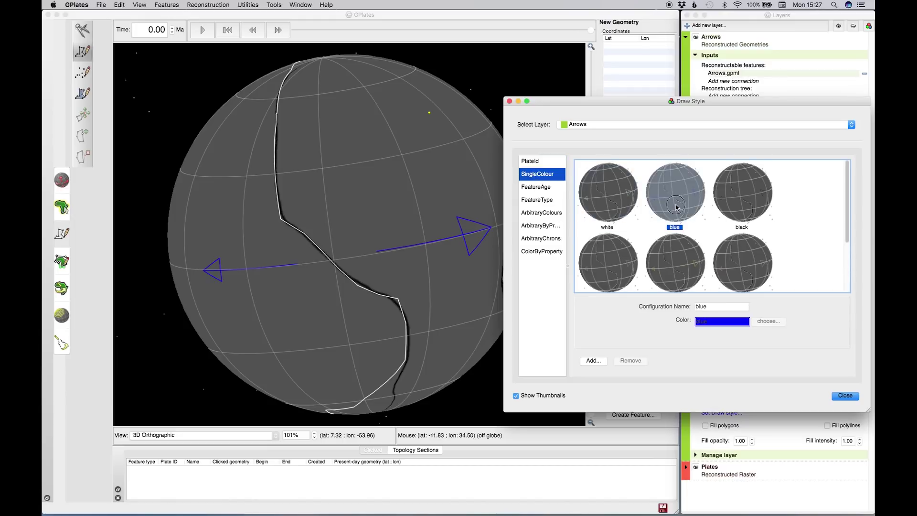
{"action": "left_click", "coordinate": [749, 209]}
{"action": "left_click", "coordinate": [699, 277]}
{"action": "scroll", "coordinate": [638, 282], "scroll_direction": "down", "scroll_amount": 1}
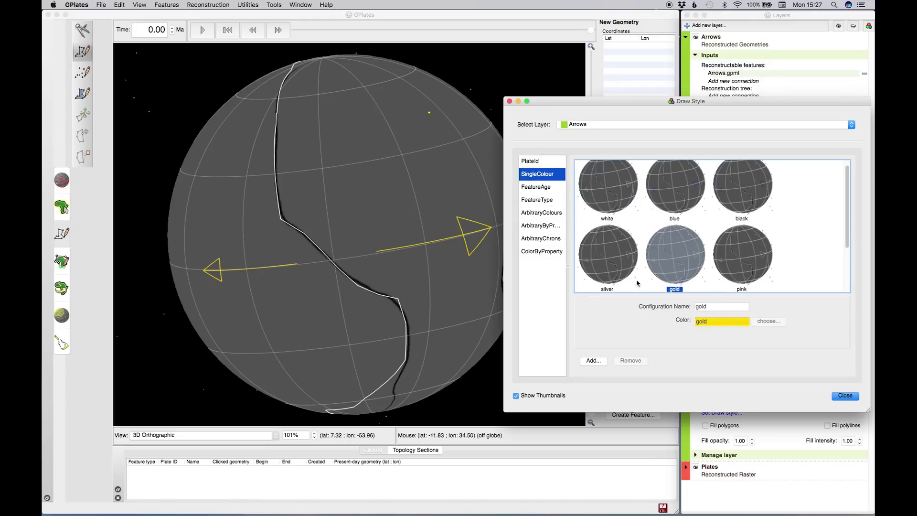
{"action": "left_click", "coordinate": [837, 399]}
{"action": "mouse_move", "coordinate": [397, 215]}
{"action": "left_mouse_down"}
{"action": "mouse_move", "coordinate": [359, 215]}
{"action": "mouse_move", "coordinate": [281, 298]}
{"action": "mouse_move", "coordinate": [371, 289]}
{"action": "left_mouse_up"}
Draw a west-pointing arrow polyline with an arrowhead on the eastern plate.
{"action": "left_click_drag", "start_coordinate": [179, 318], "coordinate": [481, 253]}
{"action": "left_click", "coordinate": [310, 236]}
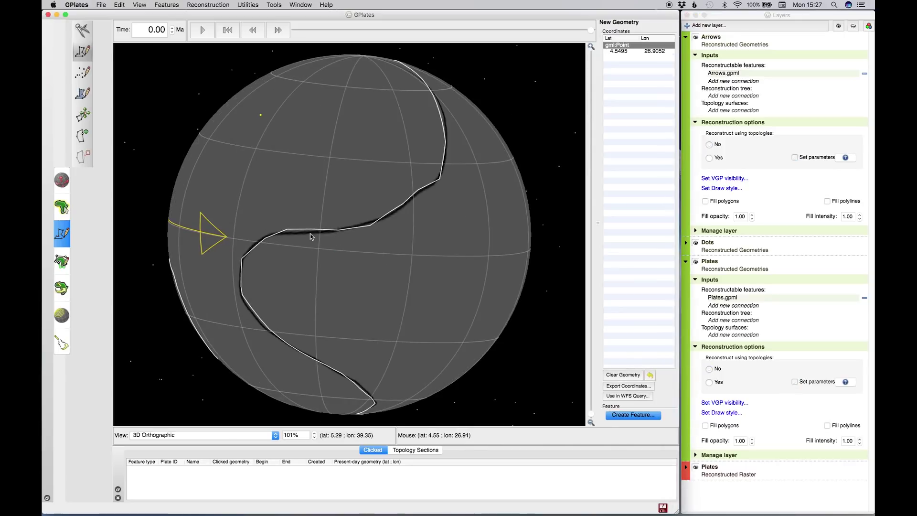
{"action": "left_click", "coordinate": [450, 254]}
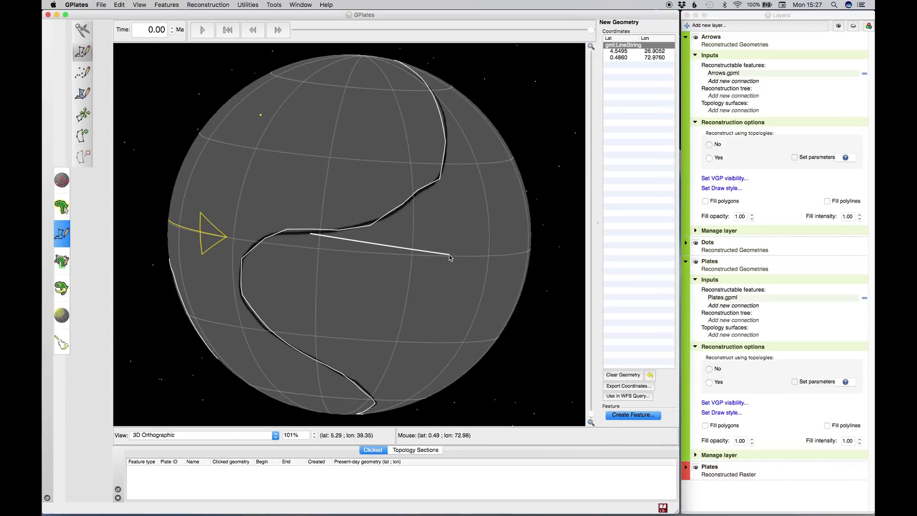
{"action": "key", "text": "super+z"}
{"action": "key", "text": "super+z"}
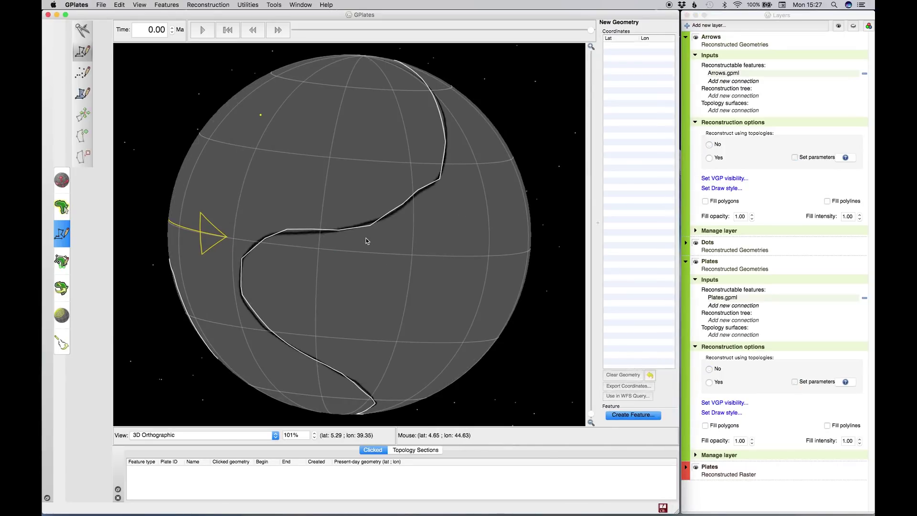
{"action": "left_click", "coordinate": [453, 256]}
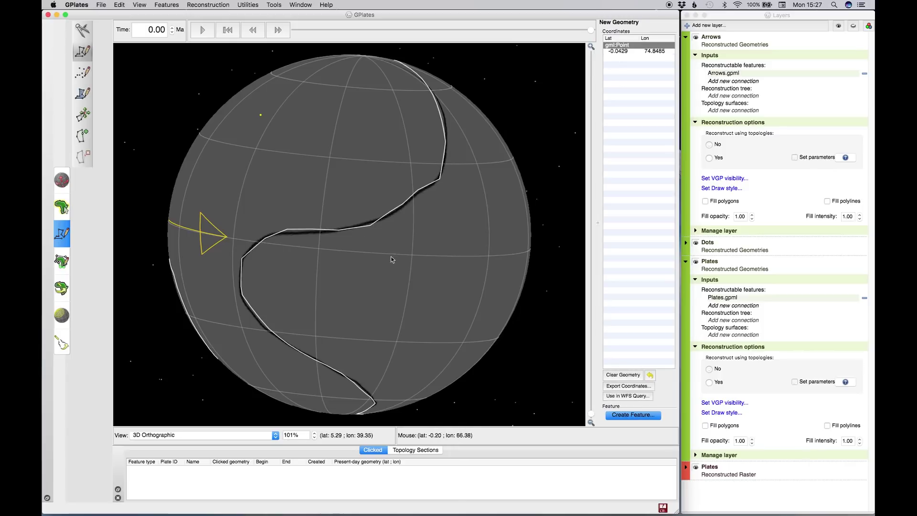
{"action": "left_click", "coordinate": [338, 253]}
{"action": "left_click", "coordinate": [374, 245]}
{"action": "left_click", "coordinate": [374, 272]}
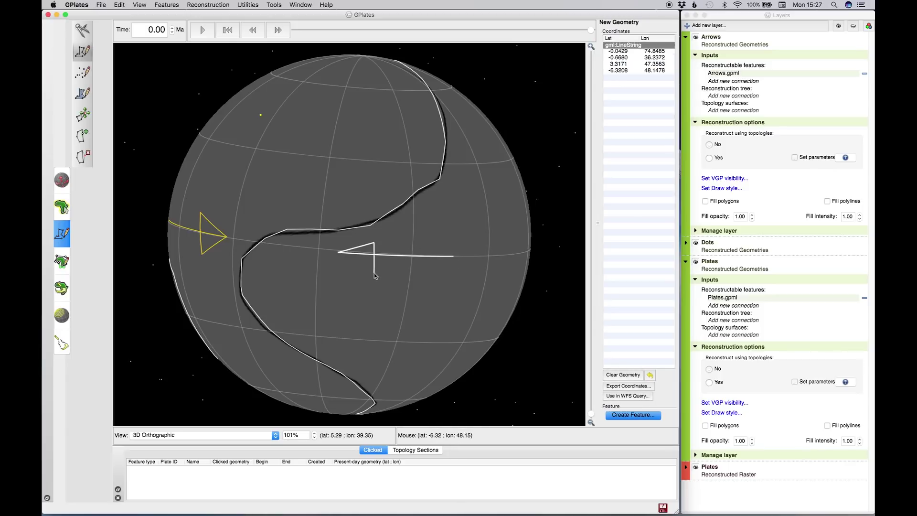
{"action": "left_click", "coordinate": [339, 254]}
Create the arrow as a feature with plate ID 1004 in Arrows.gpml.
{"action": "left_click", "coordinate": [618, 413]}
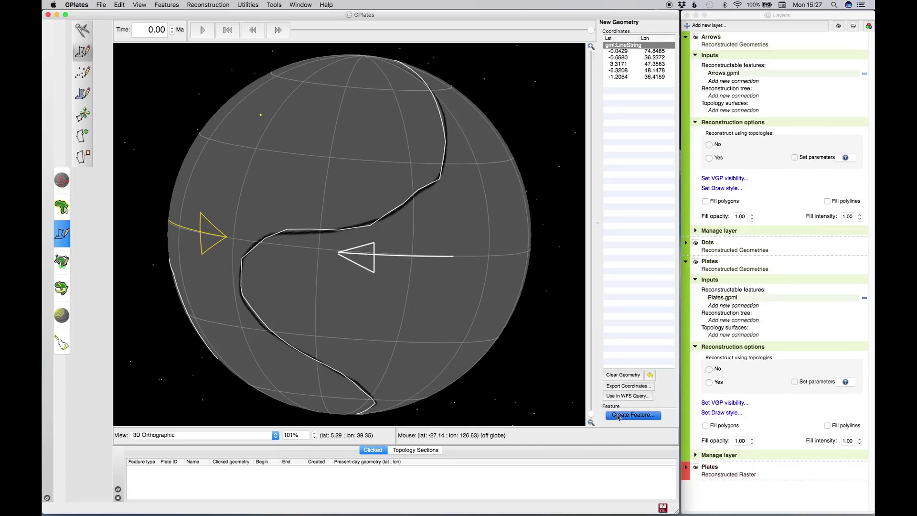
{"action": "left_click", "coordinate": [304, 390]}
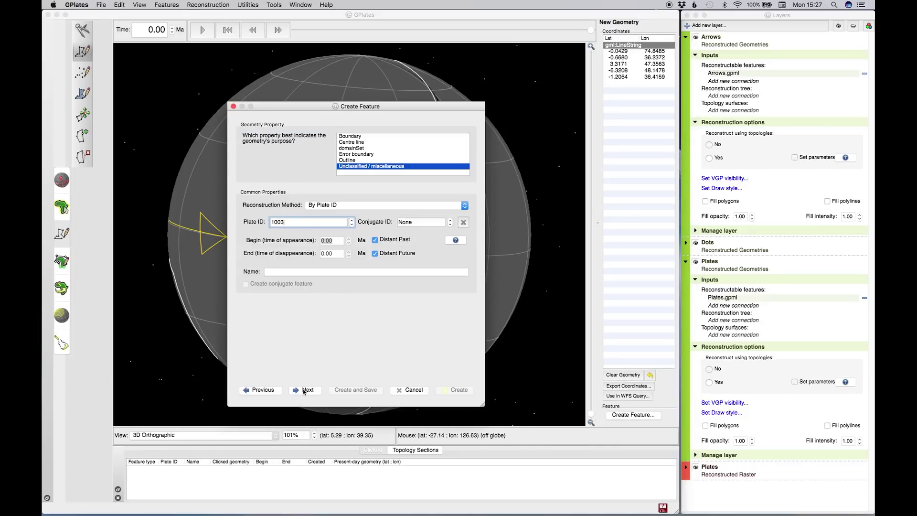
{"action": "type", "text": "4"}
{"action": "left_click", "coordinate": [304, 389]}
{"action": "left_click", "coordinate": [303, 389]}
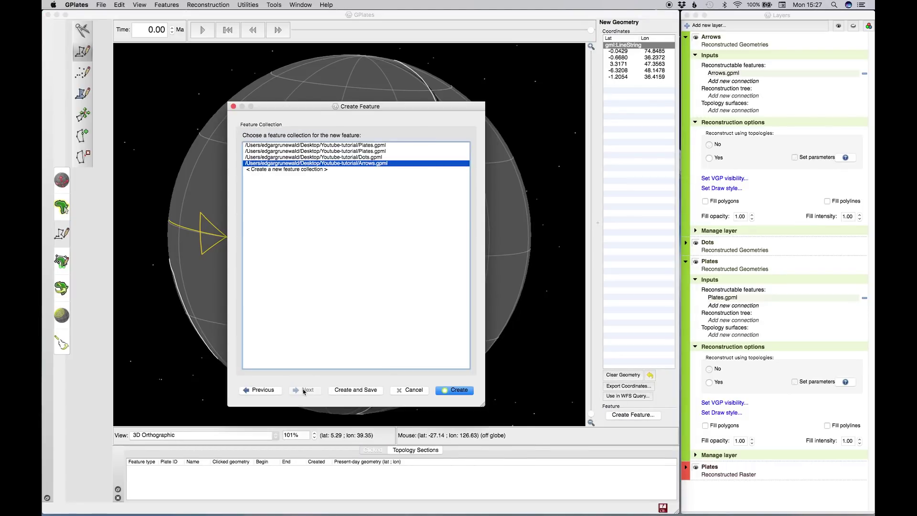
{"action": "left_click", "coordinate": [467, 396]}
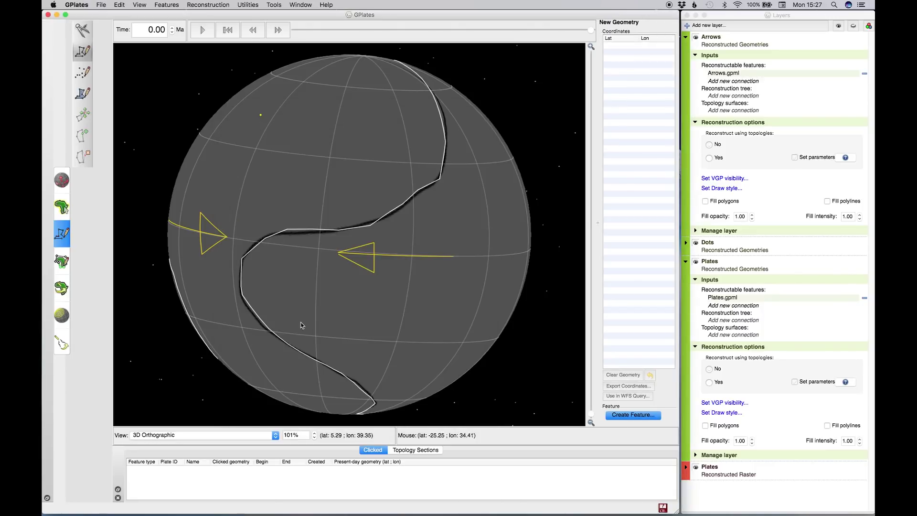
Preview the arrows in the rectangular projection, then return to the 3D orthographic globe.
{"action": "left_click_drag", "start_coordinate": [303, 321], "coordinate": [419, 316]}
{"action": "left_click", "coordinate": [199, 435]}
{"action": "left_click", "coordinate": [199, 442]}
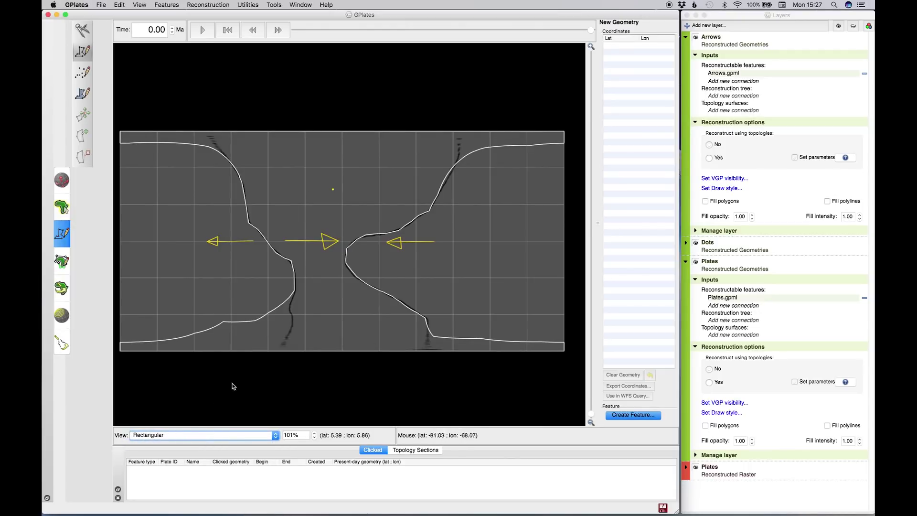
{"action": "left_click", "coordinate": [184, 437]}
{"action": "left_click", "coordinate": [158, 428]}
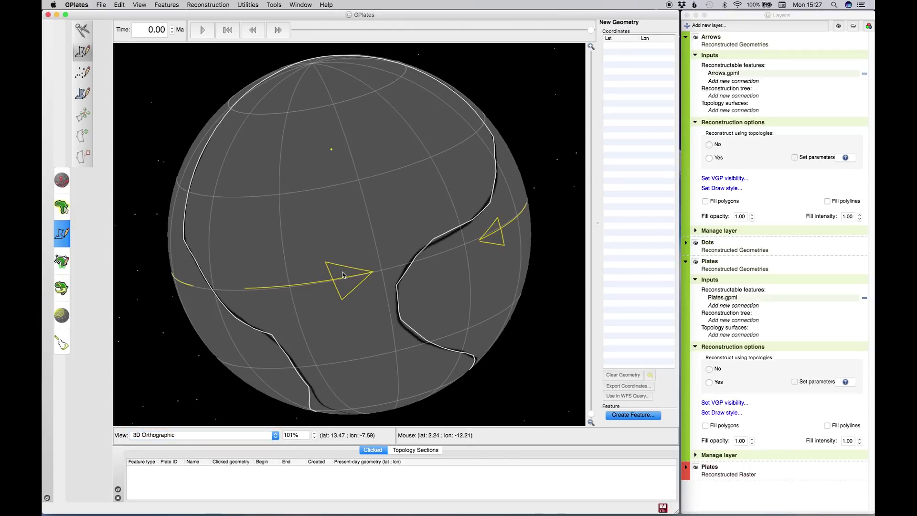
{"action": "left_click_drag", "start_coordinate": [405, 201], "coordinate": [313, 173]}
Trace a small closed polygon on the globe with the polygon digitise tool.
{"action": "key", "text": "g"}
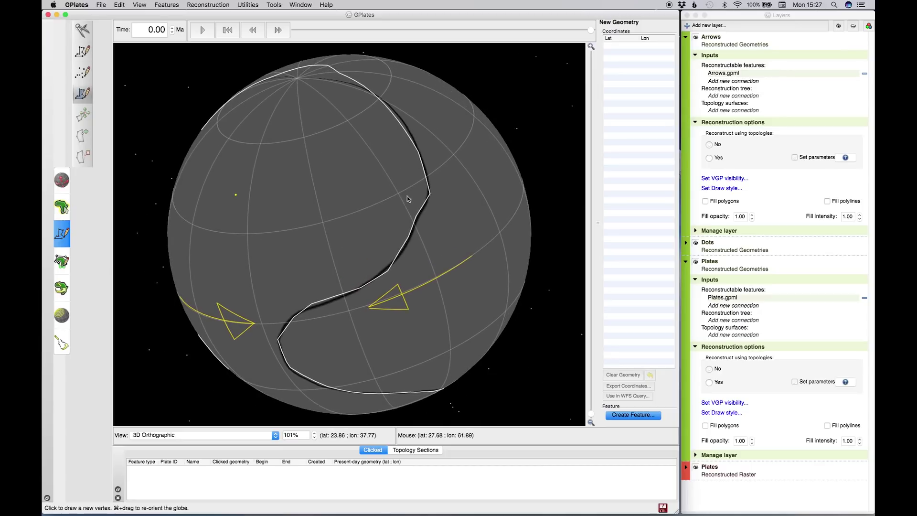
{"action": "left_click", "coordinate": [403, 187]}
{"action": "left_click", "coordinate": [410, 244]}
{"action": "left_click", "coordinate": [475, 245]}
{"action": "left_click", "coordinate": [457, 200]}
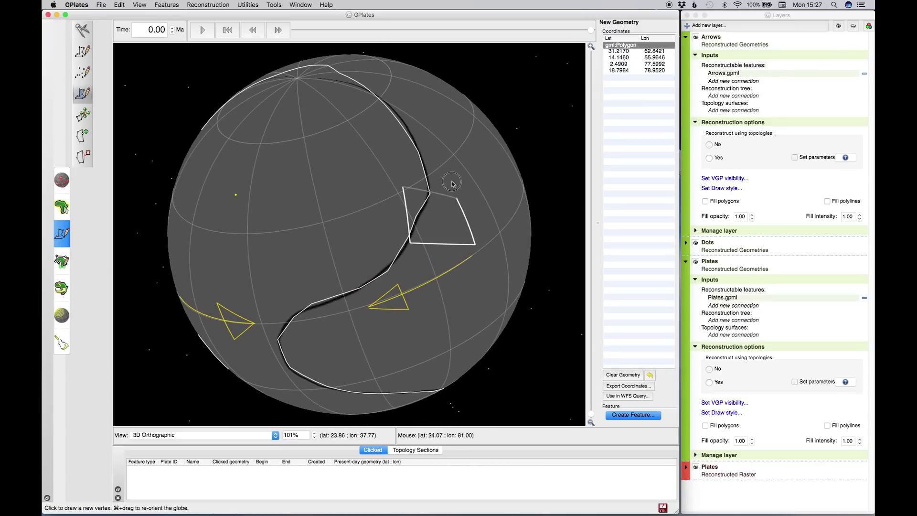
{"action": "left_click", "coordinate": [453, 182]}
{"action": "left_click", "coordinate": [428, 202]}
{"action": "left_click", "coordinate": [417, 192]}
{"action": "left_click", "coordinate": [402, 187]}
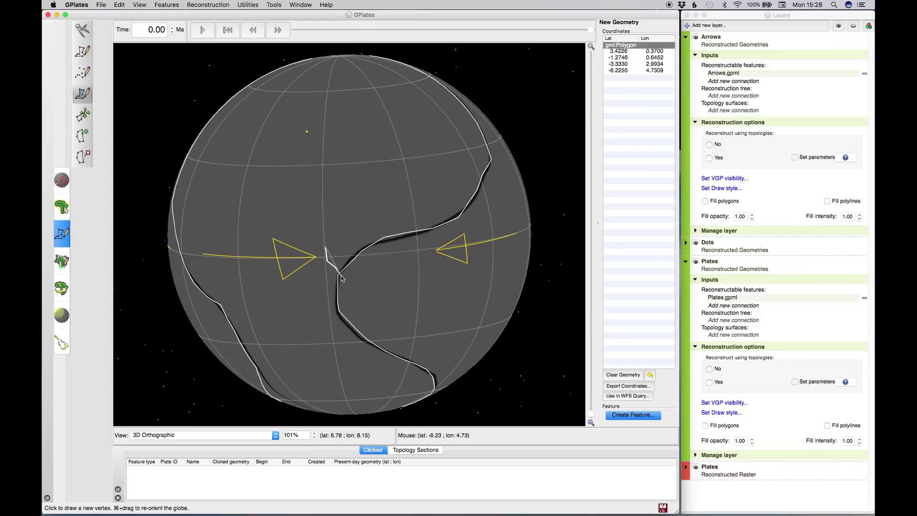
Trace a longer polygon along the coastline, extending it westward.
{"action": "left_click", "coordinate": [448, 234]}
{"action": "left_click", "coordinate": [405, 232]}
{"action": "left_click", "coordinate": [400, 245]}
{"action": "left_click", "coordinate": [373, 219]}
{"action": "left_click", "coordinate": [393, 193]}
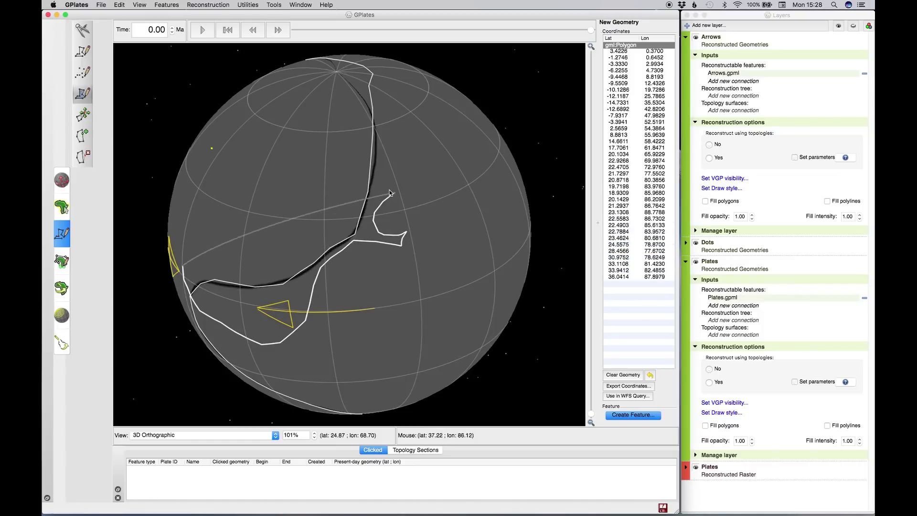
{"action": "left_click", "coordinate": [374, 177]}
{"action": "left_click", "coordinate": [372, 147]}
{"action": "left_click", "coordinate": [347, 187]}
{"action": "left_click", "coordinate": [313, 209]}
{"action": "left_click", "coordinate": [382, 207]}
{"action": "left_click", "coordinate": [368, 198]}
{"action": "left_click", "coordinate": [339, 197]}
{"action": "left_click", "coordinate": [311, 206]}
{"action": "left_click", "coordinate": [278, 193]}
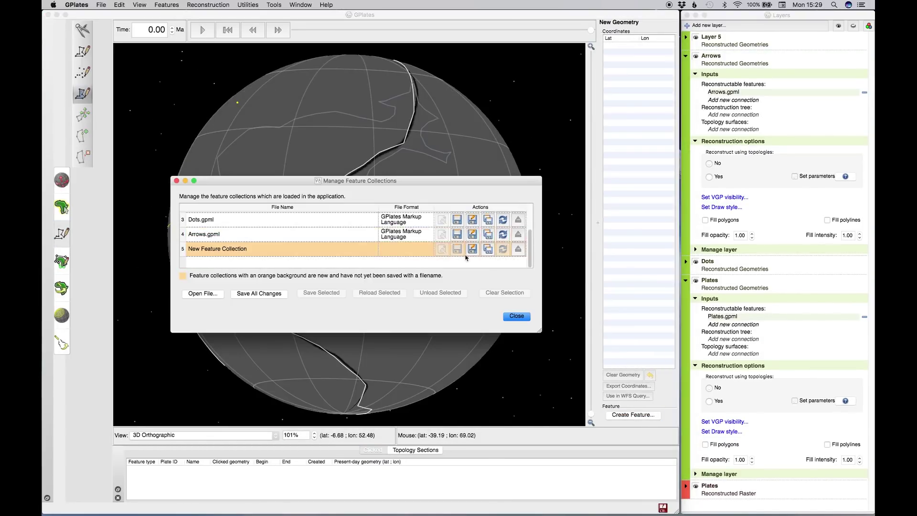
Save the new collection as Map.gpml and trace another land outline polygon.
{"action": "left_click", "coordinate": [472, 249]}
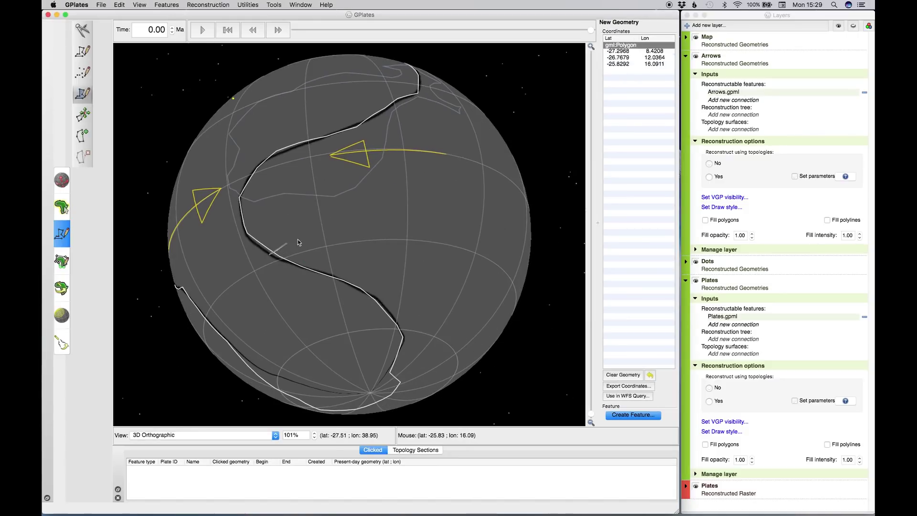
{"action": "left_click", "coordinate": [334, 260]}
{"action": "left_click", "coordinate": [382, 286]}
{"action": "left_click", "coordinate": [392, 344]}
{"action": "left_click", "coordinate": [332, 326]}
{"action": "left_click", "coordinate": [318, 291]}
{"action": "left_click", "coordinate": [341, 258]}
{"action": "left_click", "coordinate": [319, 241]}
{"action": "left_click", "coordinate": [289, 230]}
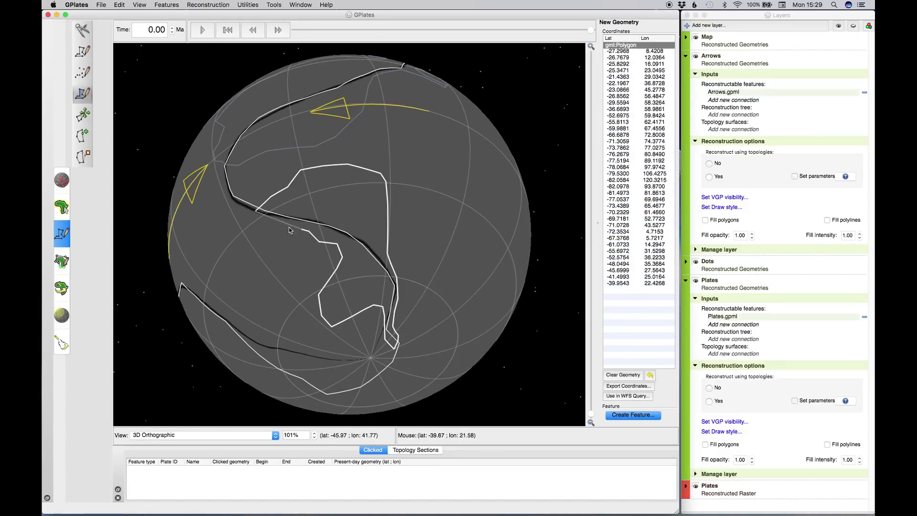
Add the polygon as a feature in Map.gpml and draw the Map outlines in black.
{"action": "left_click", "coordinate": [633, 414]}
{"action": "left_click", "coordinate": [303, 387]}
{"action": "left_click", "coordinate": [454, 387]}
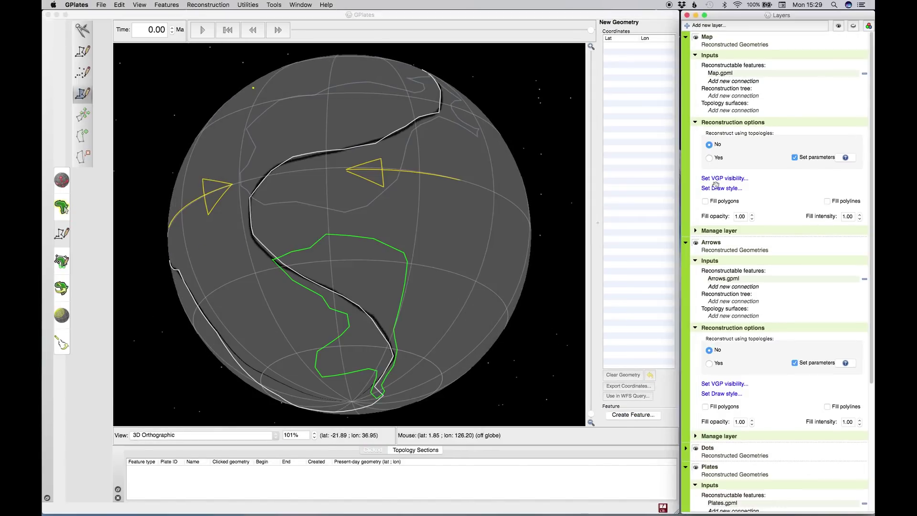
{"action": "left_click", "coordinate": [722, 188]}
{"action": "left_click", "coordinate": [844, 395]}
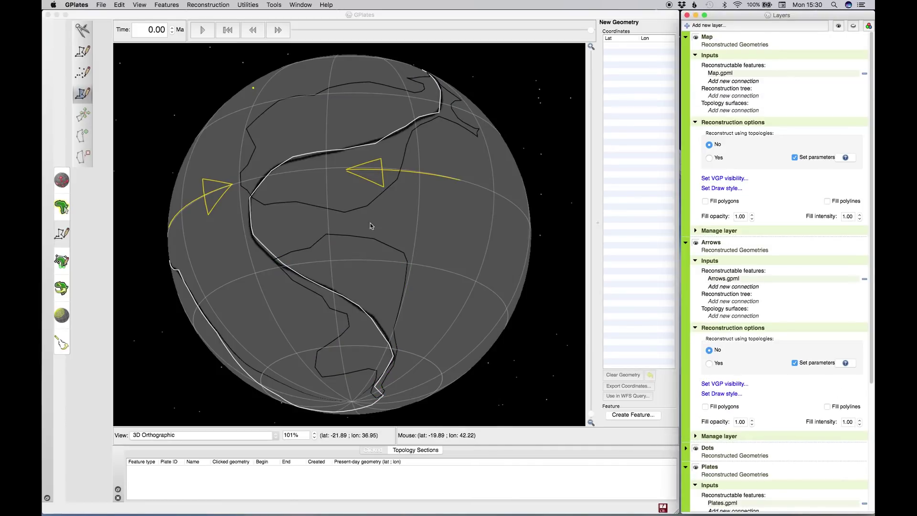
{"action": "left_click_drag", "start_coordinate": [446, 217], "coordinate": [323, 155]}
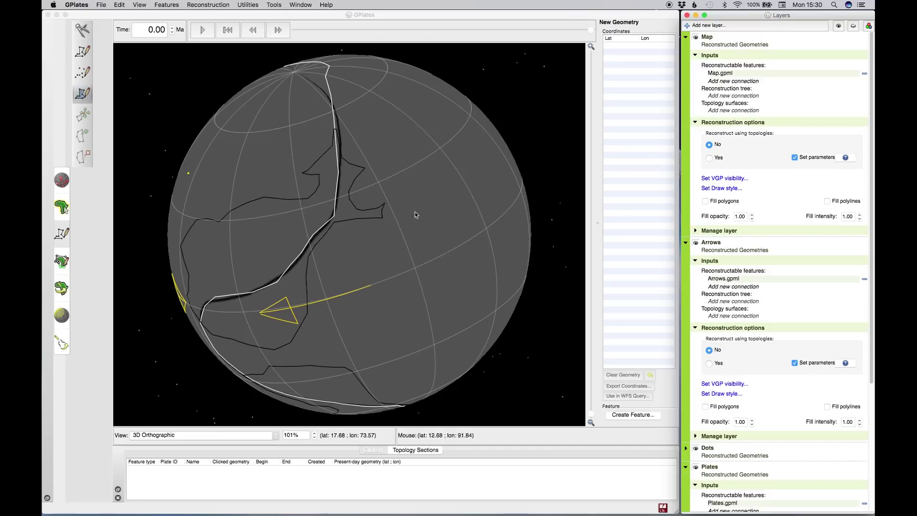
Rotate and zoom the globe to inspect the traced outlines across several regions.
{"action": "left_click_drag", "start_coordinate": [358, 273], "coordinate": [505, 157]}
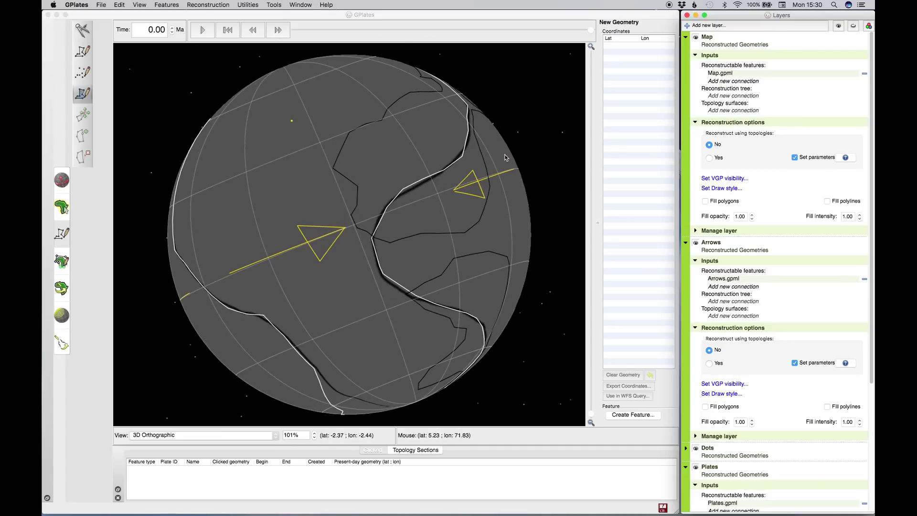
{"action": "left_click_drag", "start_coordinate": [461, 204], "coordinate": [237, 215]}
{"action": "left_click_drag", "start_coordinate": [351, 202], "coordinate": [374, 272]}
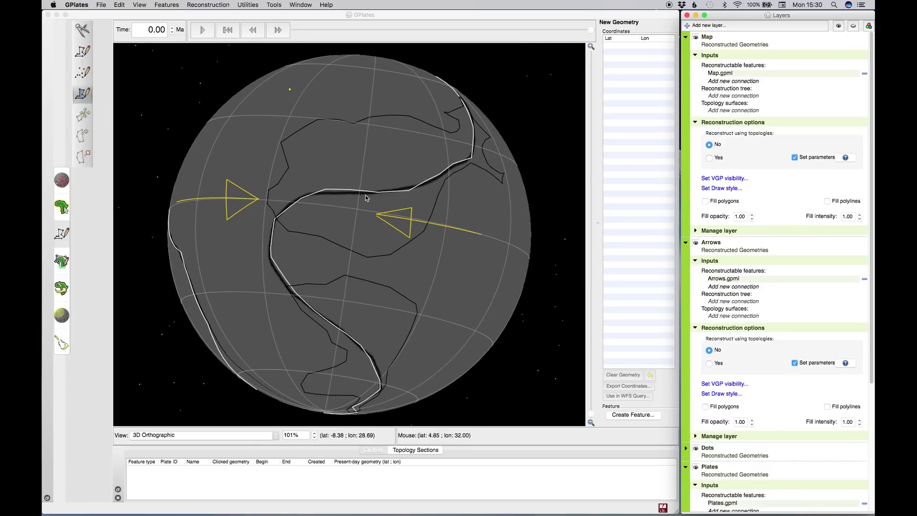
{"action": "scroll", "coordinate": [508, 242], "scroll_direction": "up", "scroll_amount": 1}
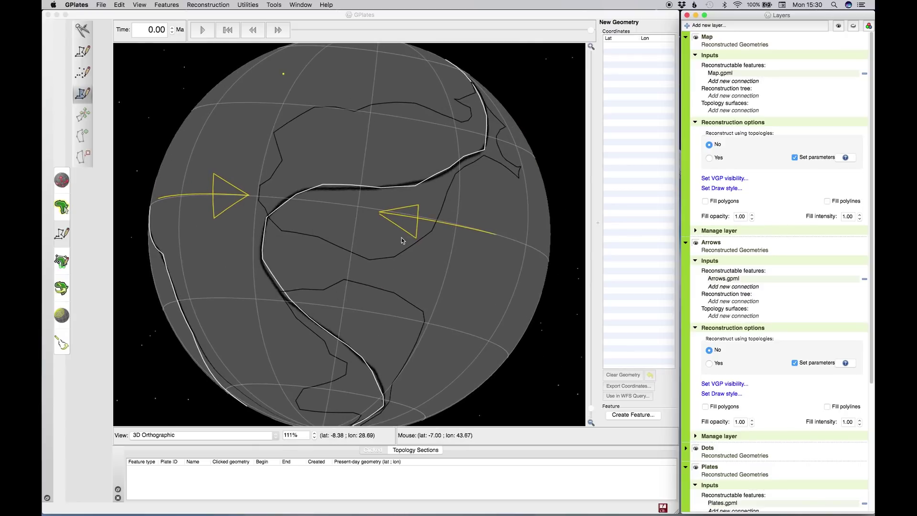
{"action": "left_click_drag", "start_coordinate": [322, 246], "coordinate": [394, 193]}
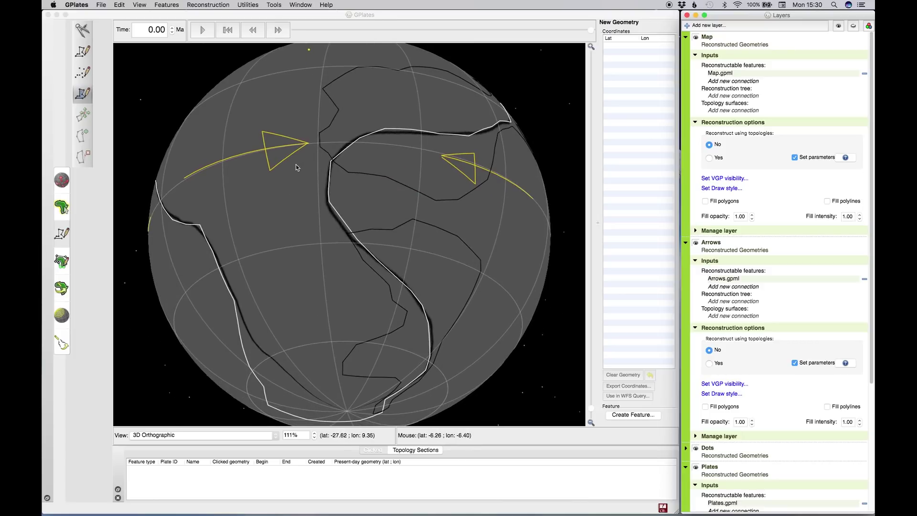
{"action": "scroll", "coordinate": [297, 167], "scroll_direction": "up", "scroll_amount": 2}
{"action": "left_click_drag", "start_coordinate": [296, 166], "coordinate": [254, 210]}
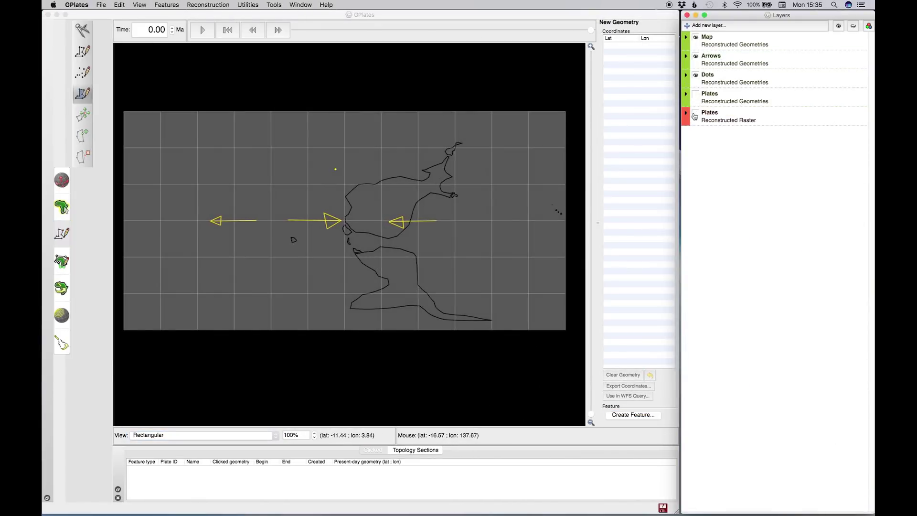
{"action": "left_click", "coordinate": [696, 96]}
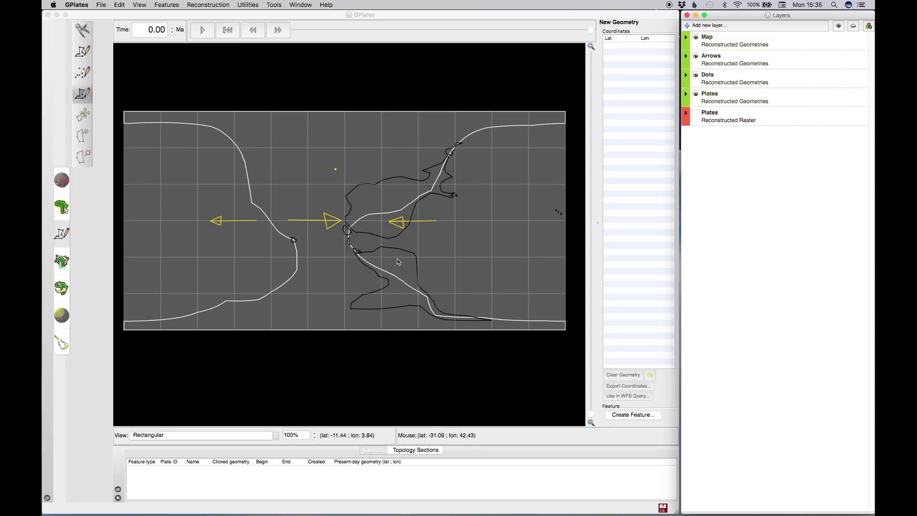
{"action": "left_click_drag", "start_coordinate": [361, 251], "coordinate": [365, 254]}
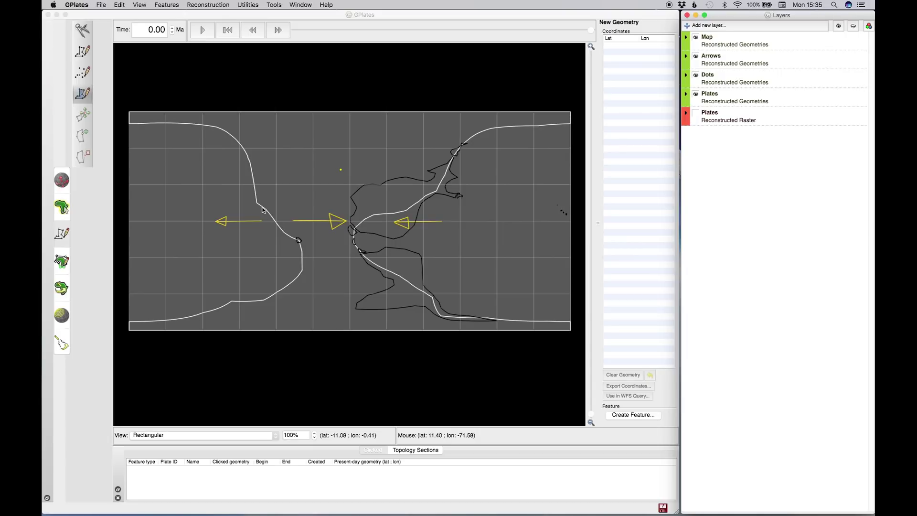
Set up a single-snapshot export of Projected Geometries in SVG format.
{"action": "key", "text": "super+e"}
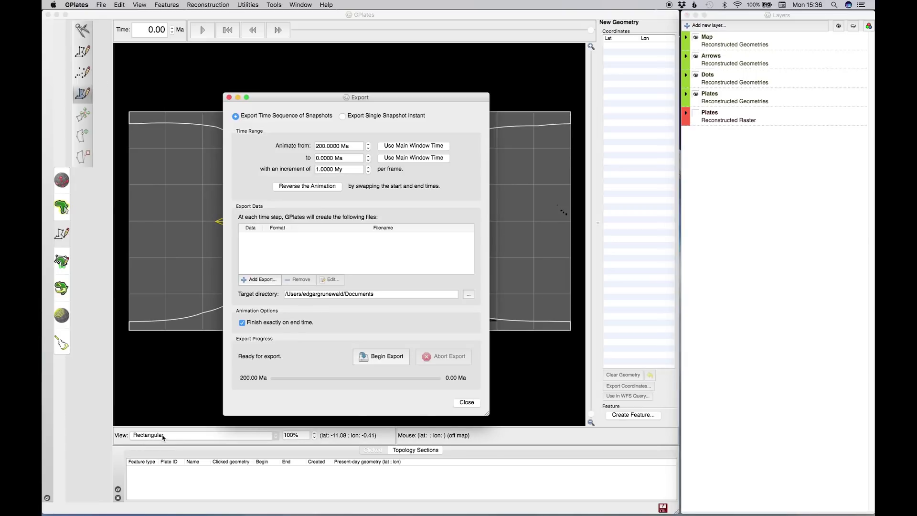
{"action": "left_click", "coordinate": [342, 116]}
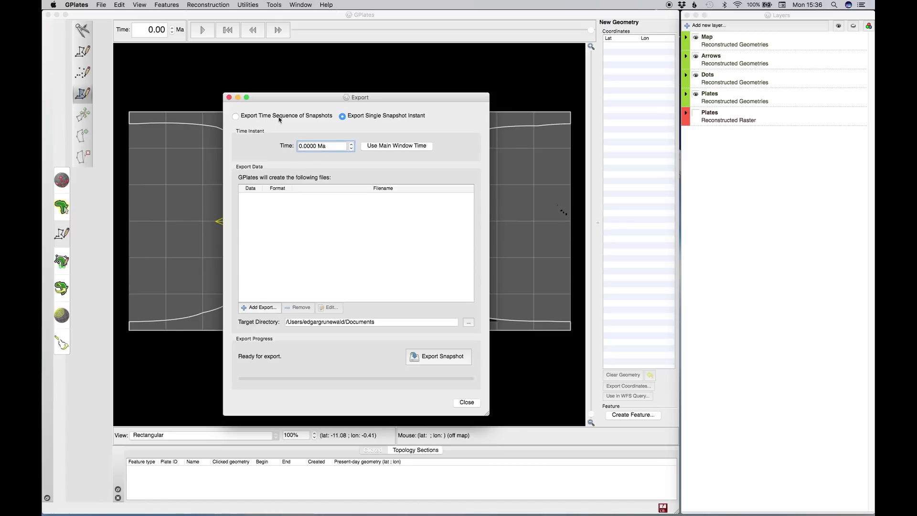
{"action": "left_click", "coordinate": [267, 308]}
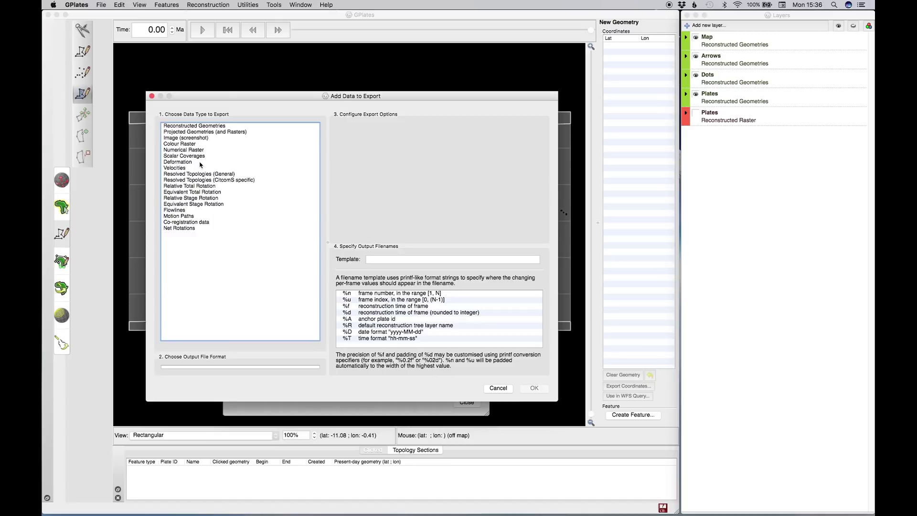
{"action": "left_click", "coordinate": [195, 139]}
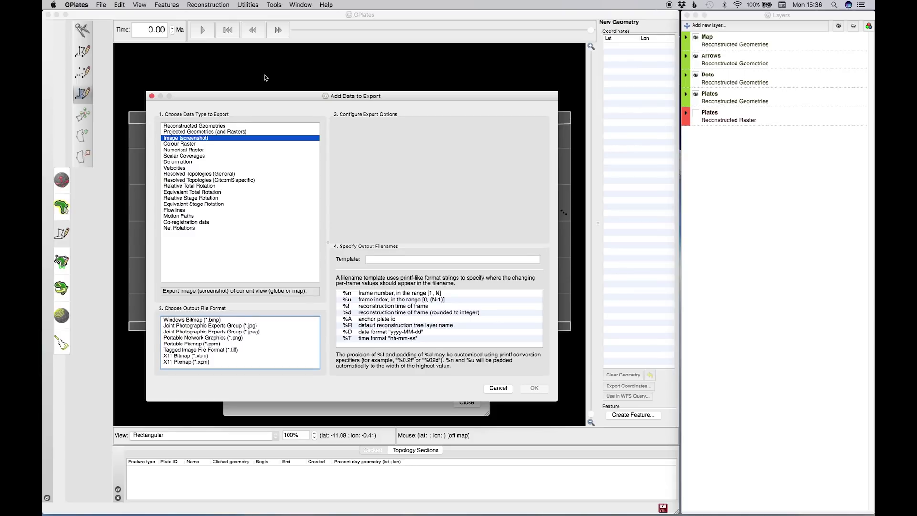
{"action": "left_click", "coordinate": [218, 133]}
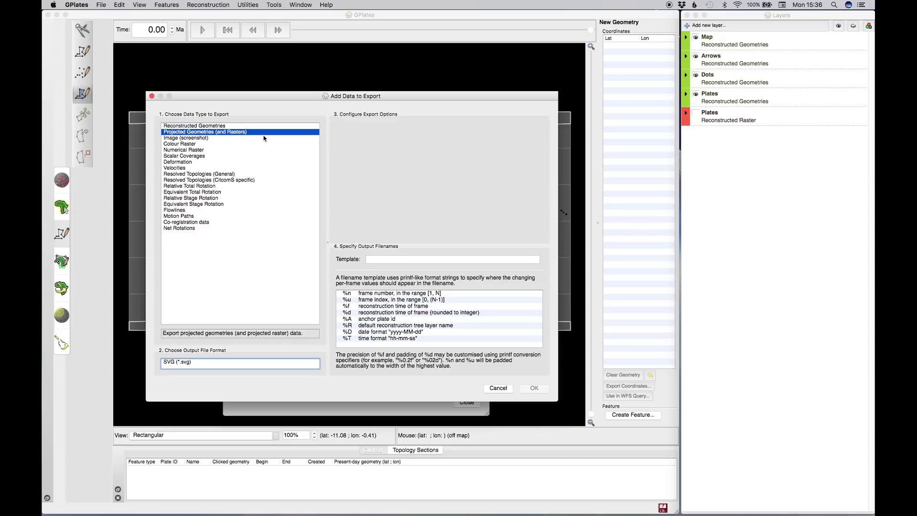
{"action": "left_click", "coordinate": [186, 364]}
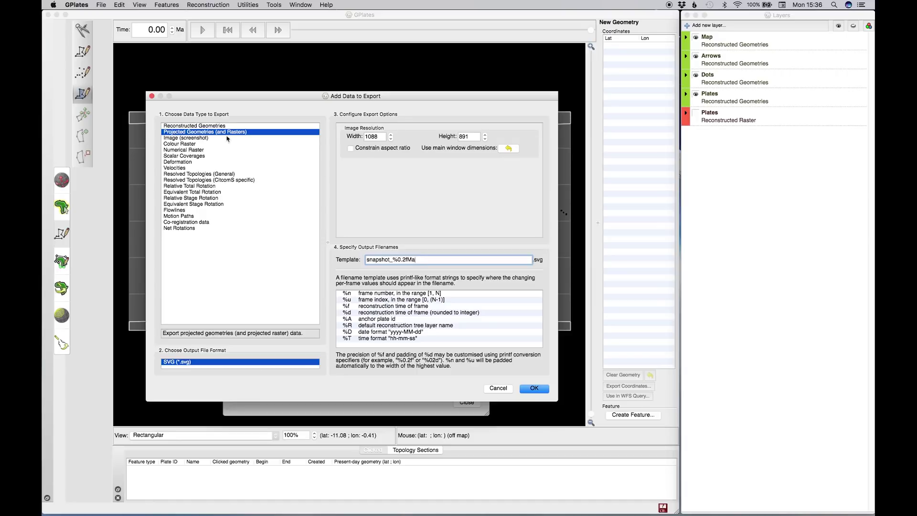
{"action": "left_click", "coordinate": [538, 390]}
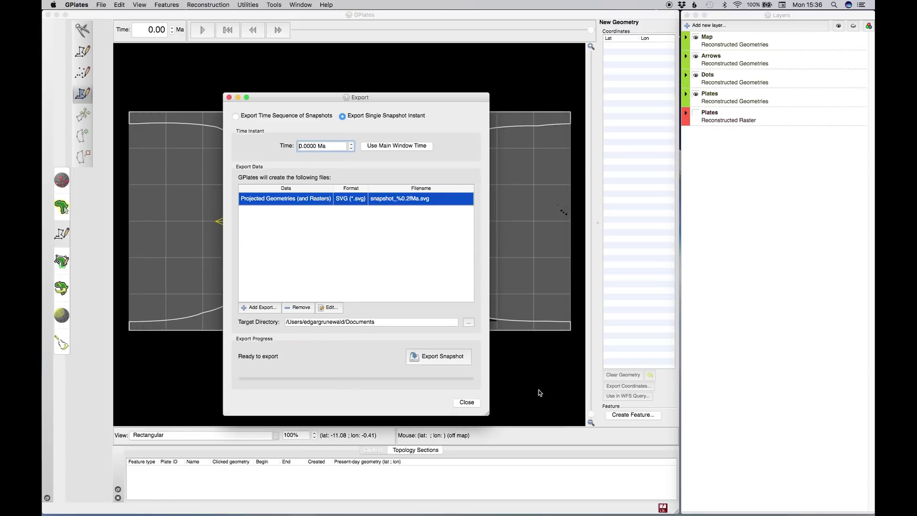
Export the SVG snapshot into the Desktop's Youtube-tutorial folder.
{"action": "left_click", "coordinate": [469, 322]}
{"action": "left_click", "coordinate": [333, 154]}
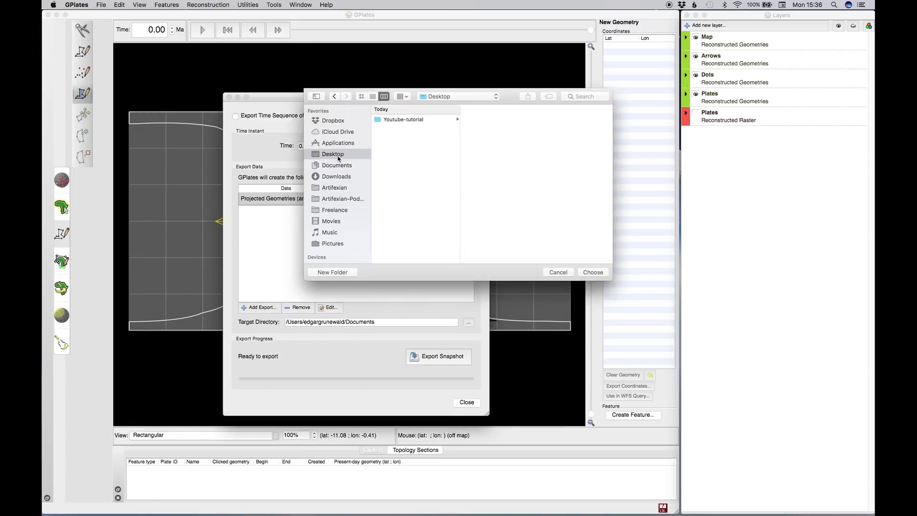
{"action": "left_click", "coordinate": [397, 120]}
{"action": "left_click", "coordinate": [580, 273]}
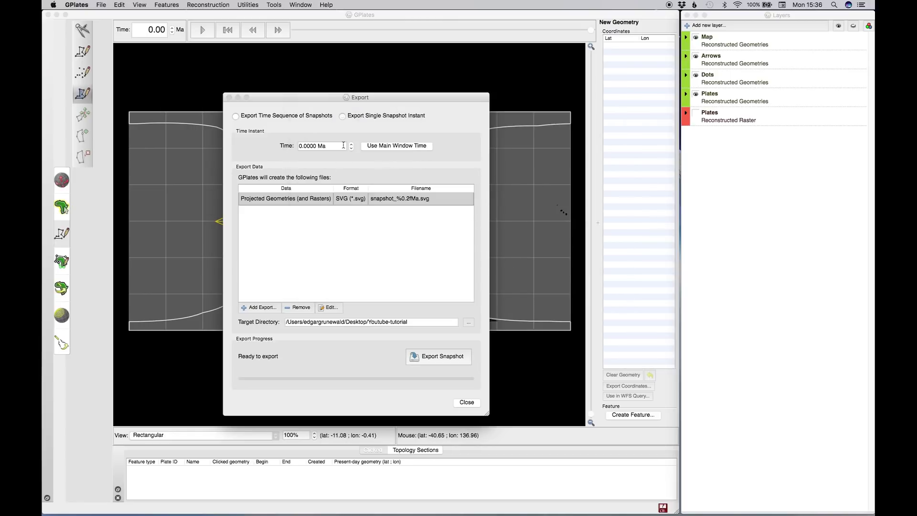
{"action": "left_click", "coordinate": [438, 354]}
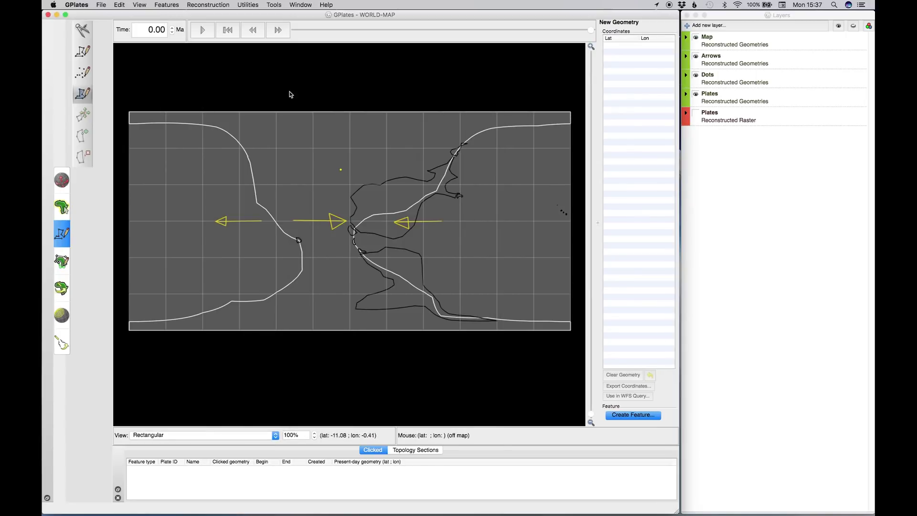
Hide GPlates and open snapshot_0.00Ma.svg from the Youtube-tutorial folder in Illustrator.
{"action": "key", "text": "super+q"}
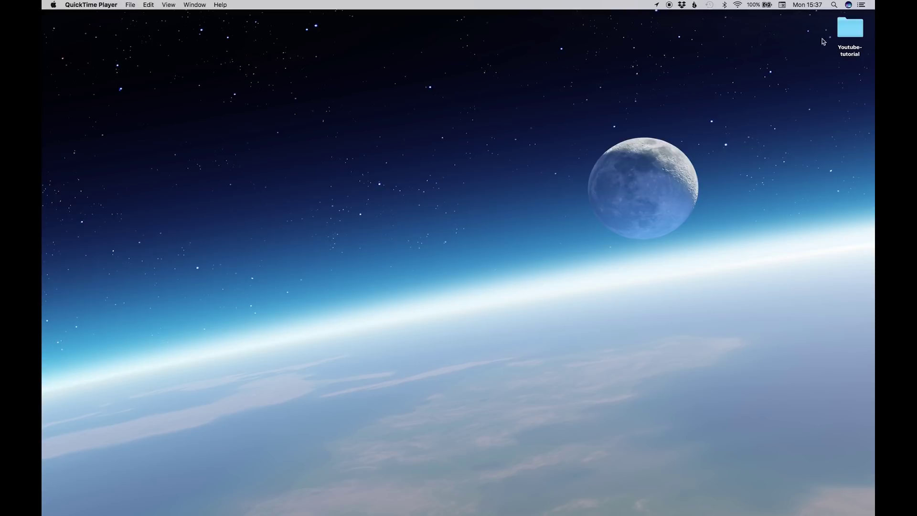
{"action": "double_click", "coordinate": [842, 32]}
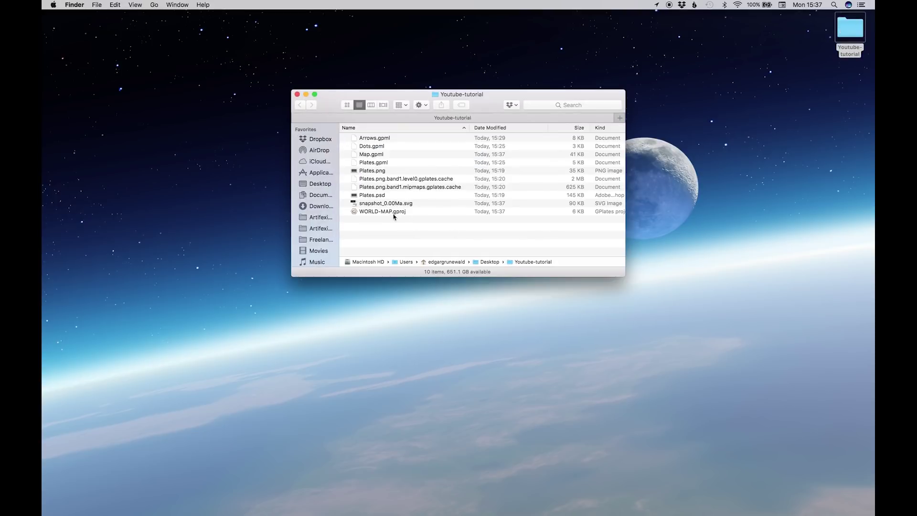
{"action": "left_click", "coordinate": [388, 205]}
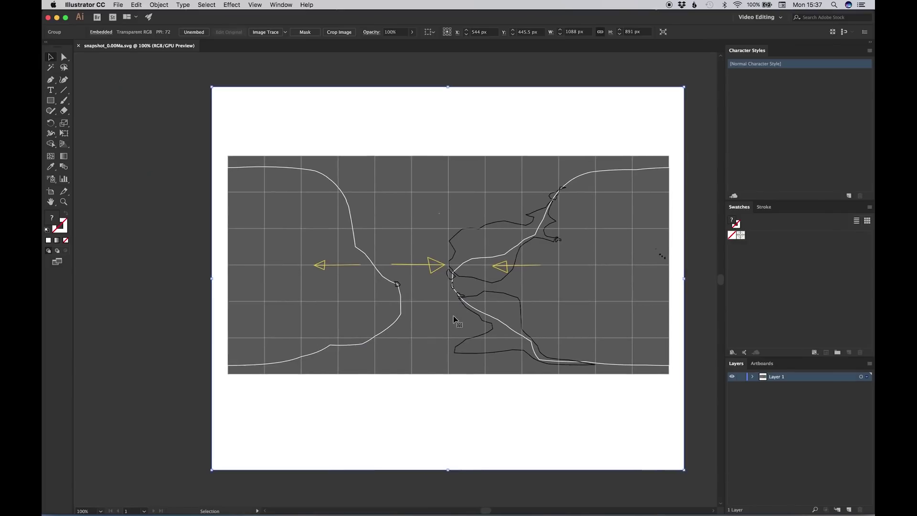
Expand Layer 1 and its group to list the GRID, MAP, ARROWS, PLATES and BK sublayers.
{"action": "scroll", "coordinate": [456, 322], "scroll_direction": "right", "scroll_amount": 3}
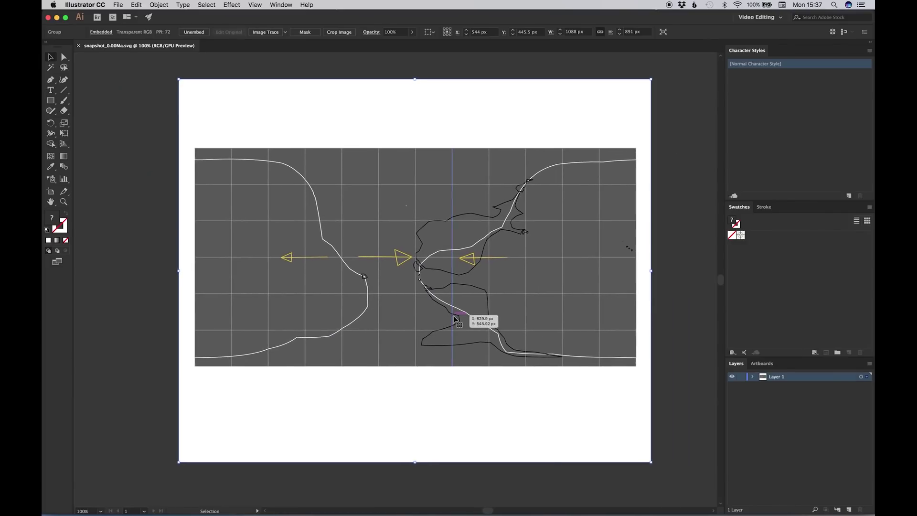
{"action": "left_click", "coordinate": [753, 377]}
{"action": "left_click", "coordinate": [763, 386]}
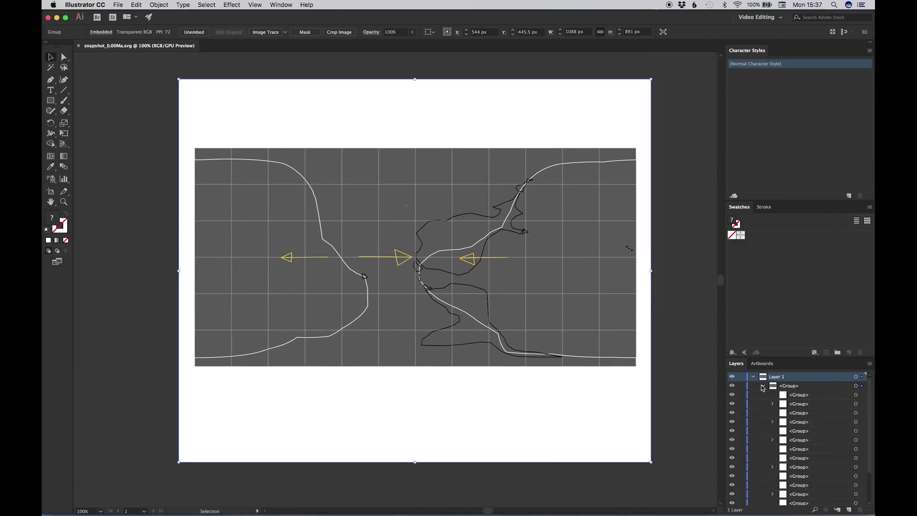
{"action": "scroll", "coordinate": [794, 412], "scroll_direction": "down", "scroll_amount": 2}
{"action": "scroll", "coordinate": [794, 412], "scroll_direction": "up", "scroll_amount": 2}
{"action": "left_click", "coordinate": [732, 394]}
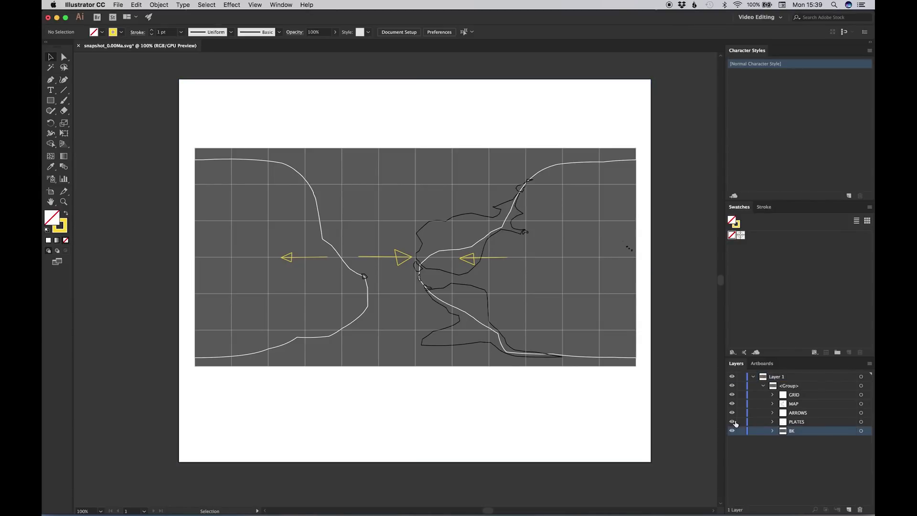
Export the map as snapshot_0.00Ma.psd (RGB, 150 ppi, layers), then quit Illustrator.
{"action": "left_click", "coordinate": [123, 8]}
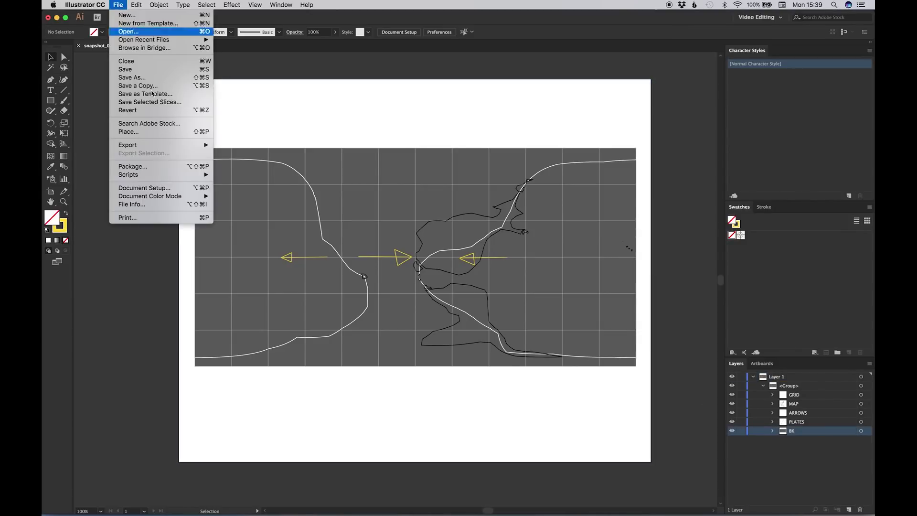
{"action": "mouse_move", "coordinate": [149, 144]}
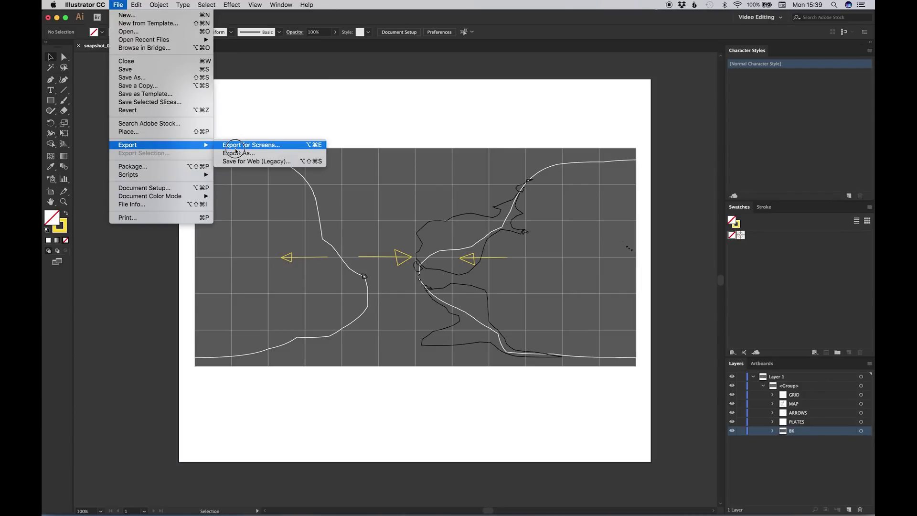
{"action": "left_click", "coordinate": [237, 153]}
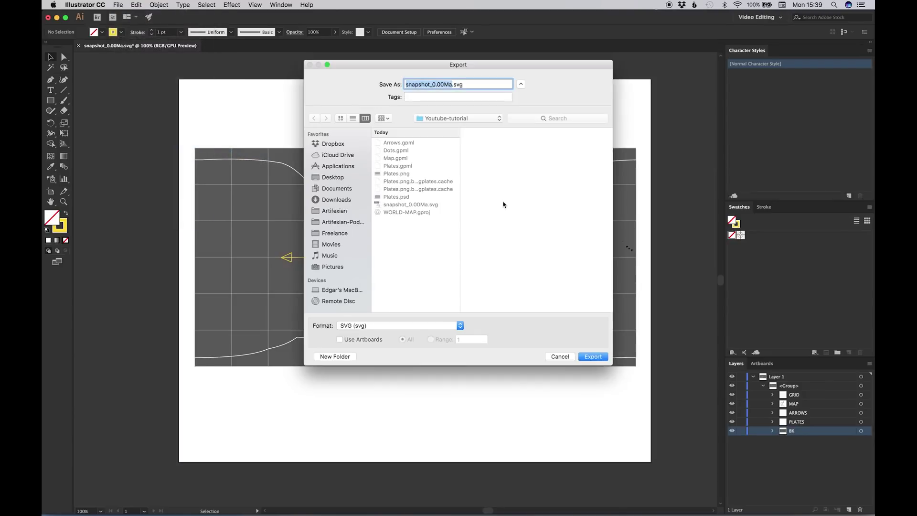
{"action": "left_click", "coordinate": [376, 326]}
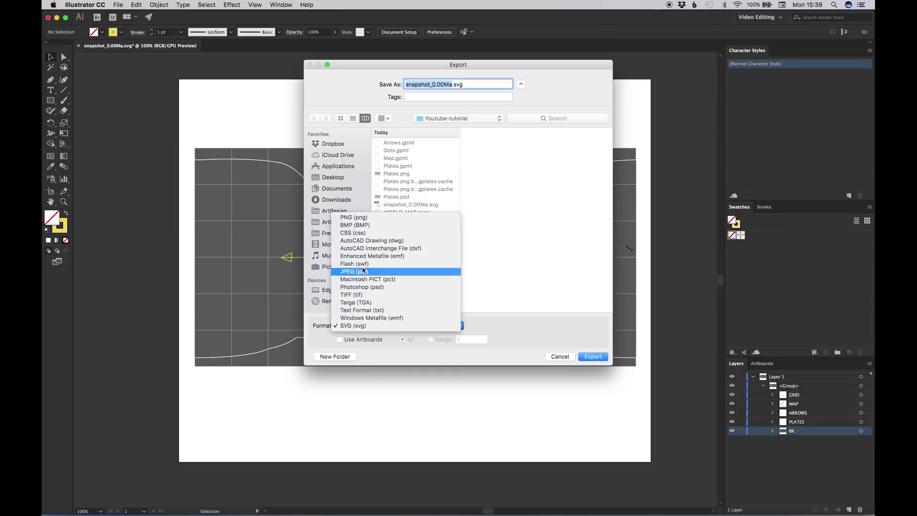
{"action": "left_click", "coordinate": [361, 286]}
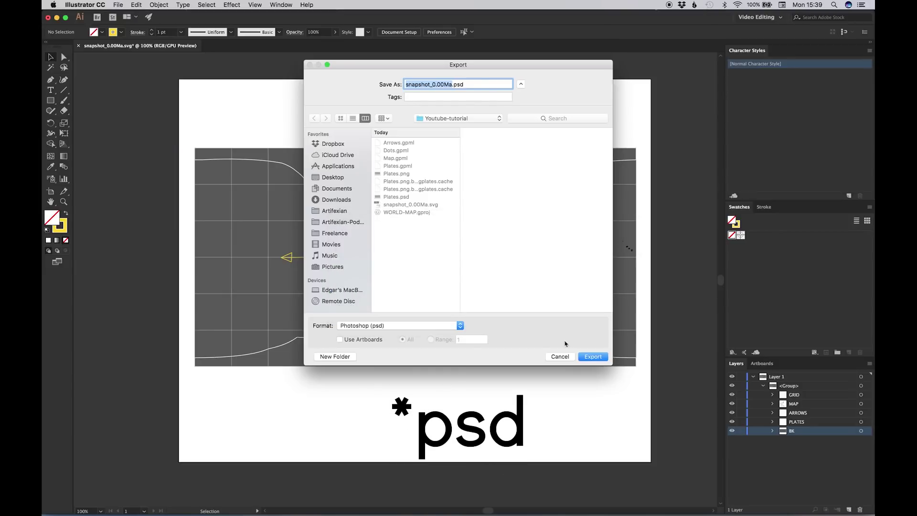
{"action": "left_click", "coordinate": [591, 355]}
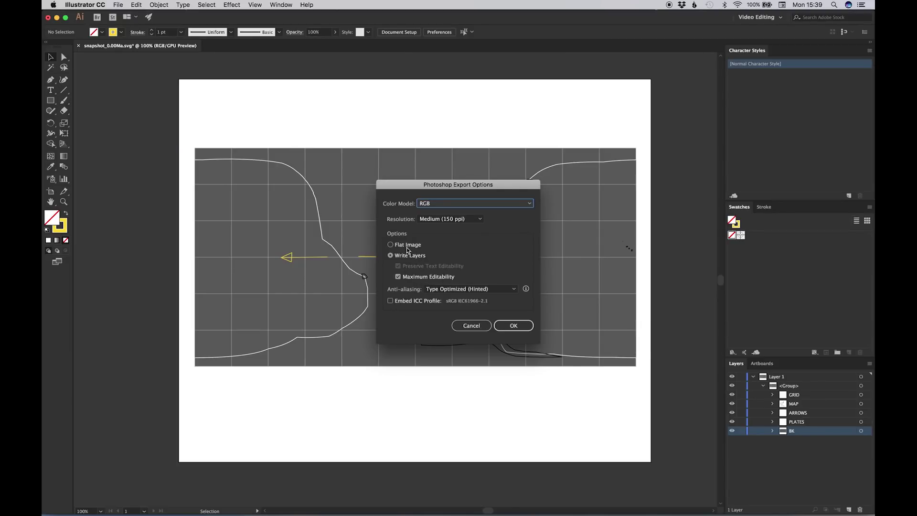
{"action": "left_click", "coordinate": [515, 324]}
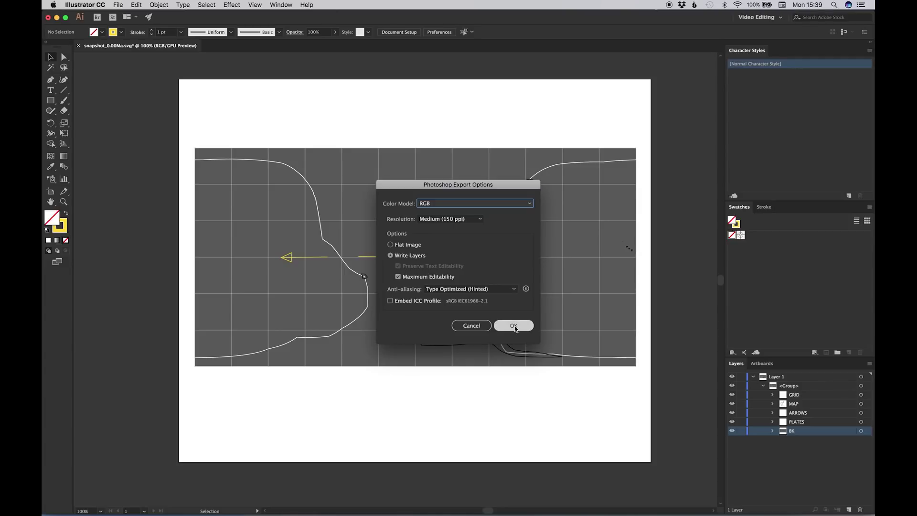
{"action": "key", "text": "a"}
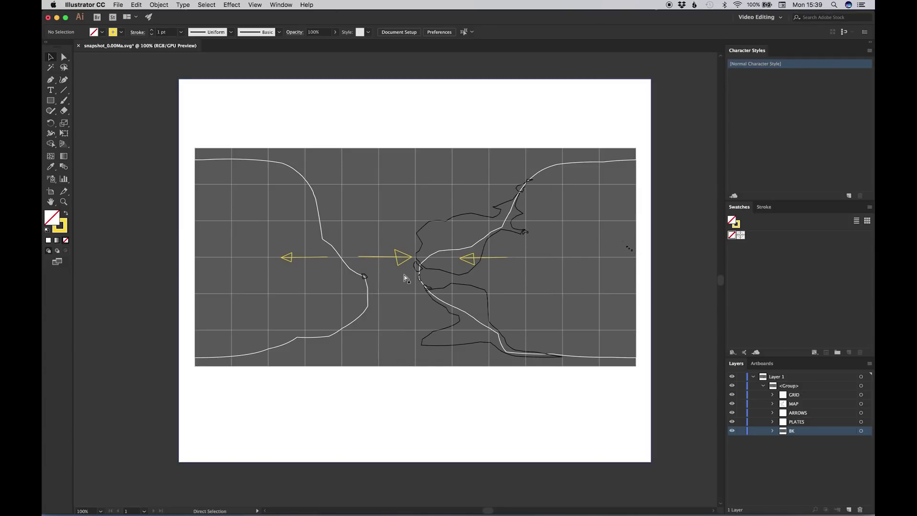
{"action": "key", "text": "super+q"}
Discard the SVG changes and open snapshot_0.00Ma.psd in Photoshop.
{"action": "left_click", "coordinate": [461, 283]}
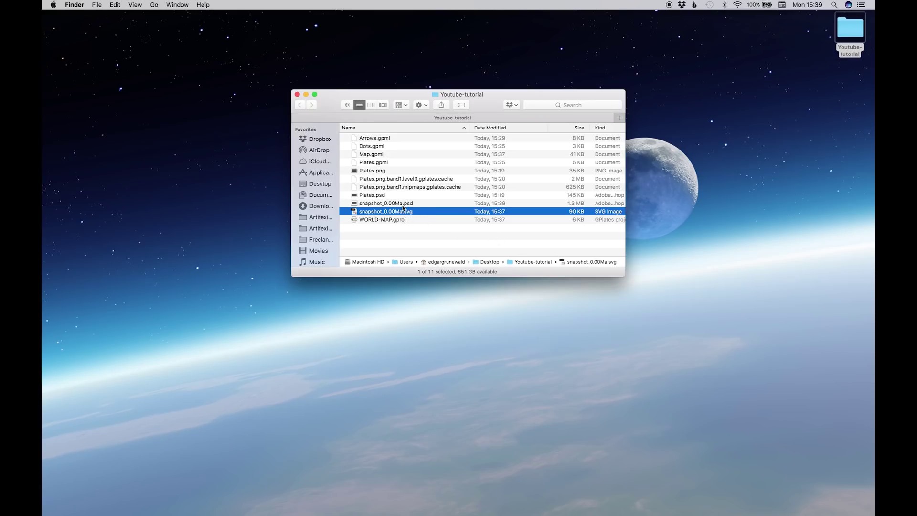
{"action": "double_click", "coordinate": [396, 204]}
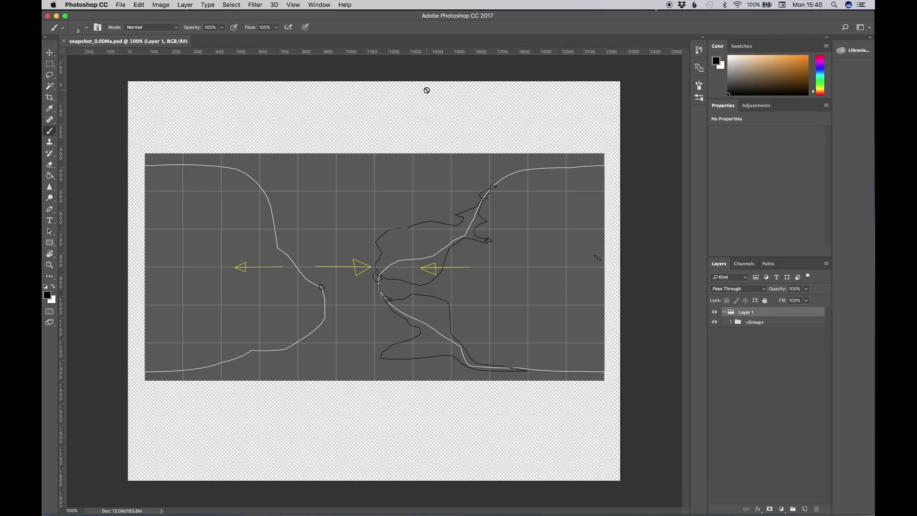
Crop the canvas flush to the map, trimming the top, bottom and transparent side strips.
{"action": "key", "text": "c"}
{"action": "left_click", "coordinate": [375, 81]}
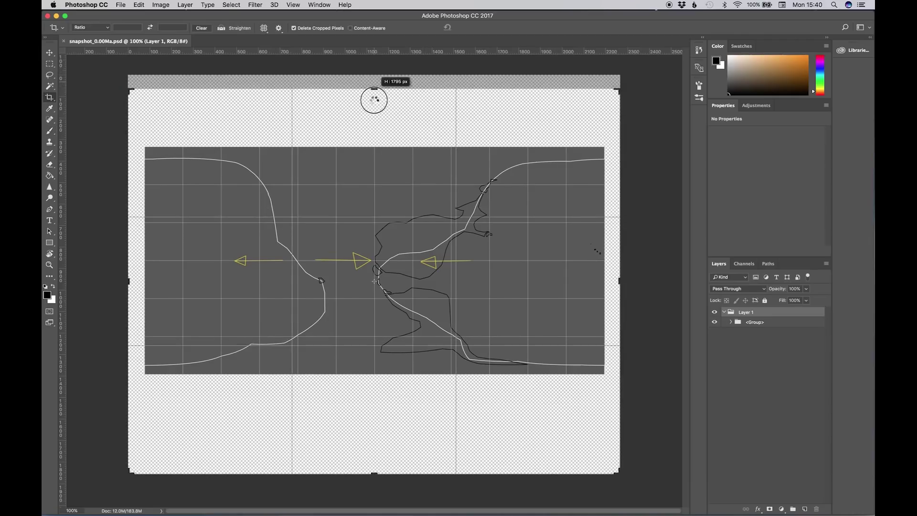
{"action": "left_click_drag", "start_coordinate": [374, 100], "coordinate": [377, 118]}
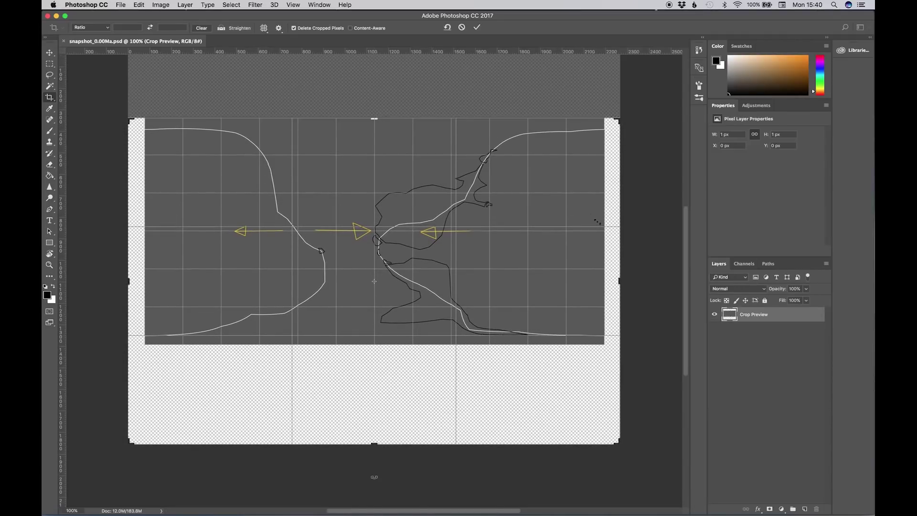
{"action": "left_click_drag", "start_coordinate": [374, 444], "coordinate": [373, 404]}
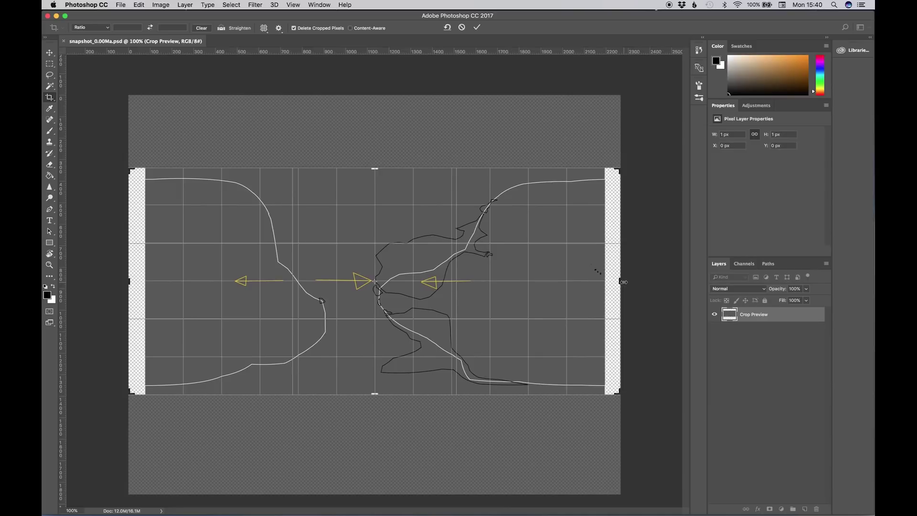
{"action": "left_click_drag", "start_coordinate": [623, 282], "coordinate": [604, 282]}
{"action": "left_click_drag", "start_coordinate": [138, 282], "coordinate": [147, 282]}
{"action": "key", "text": "Return"}
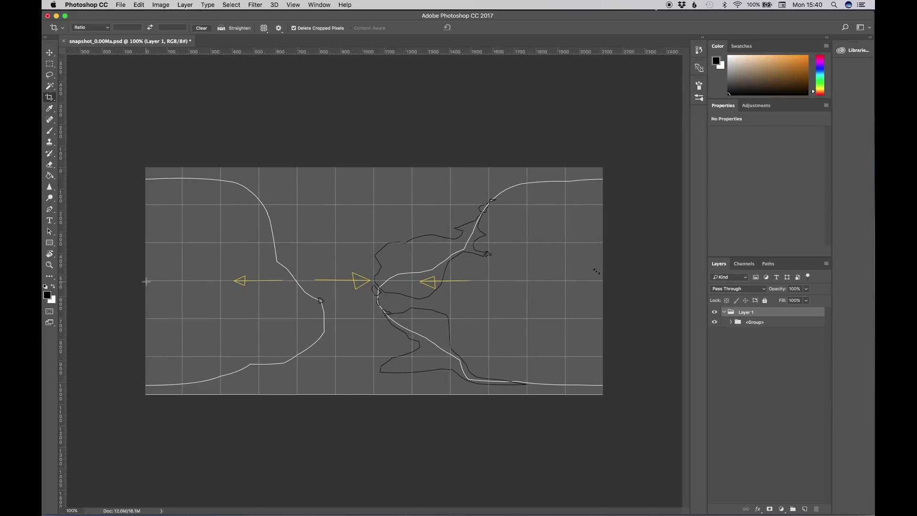
Hide the BK background and ARROWS layers, keeping PLATES visible.
{"action": "left_click", "coordinate": [732, 323]}
{"action": "left_click", "coordinate": [715, 375]}
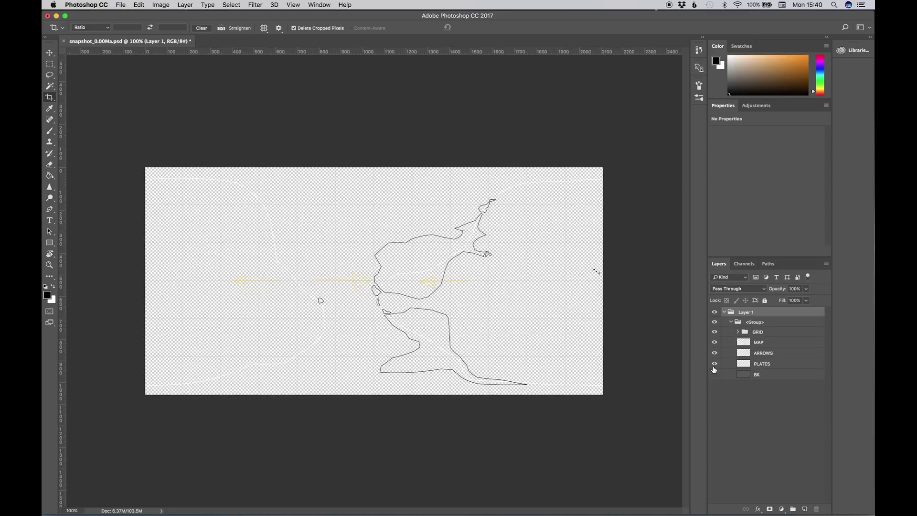
{"action": "left_click", "coordinate": [715, 365]}
{"action": "left_click", "coordinate": [715, 364]}
{"action": "left_click", "coordinate": [715, 353]}
{"action": "left_click", "coordinate": [725, 313]}
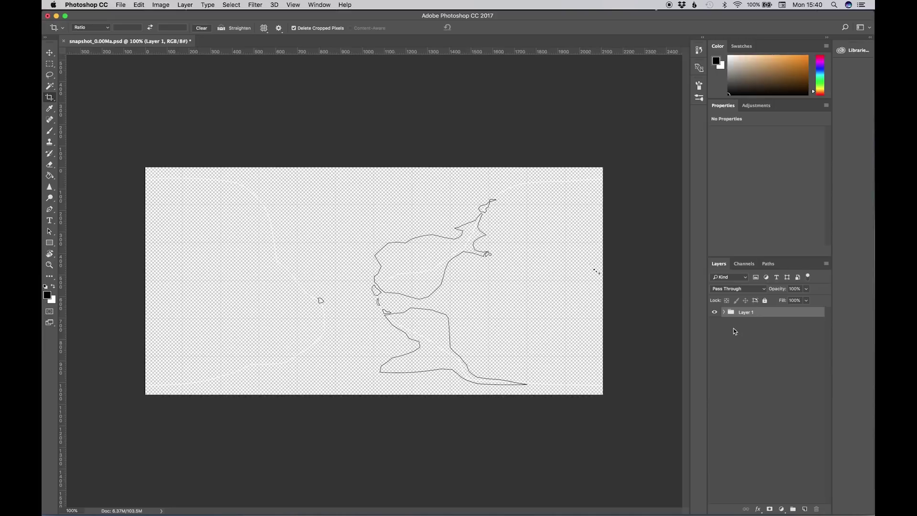
{"action": "key", "text": "super+shift+n"}
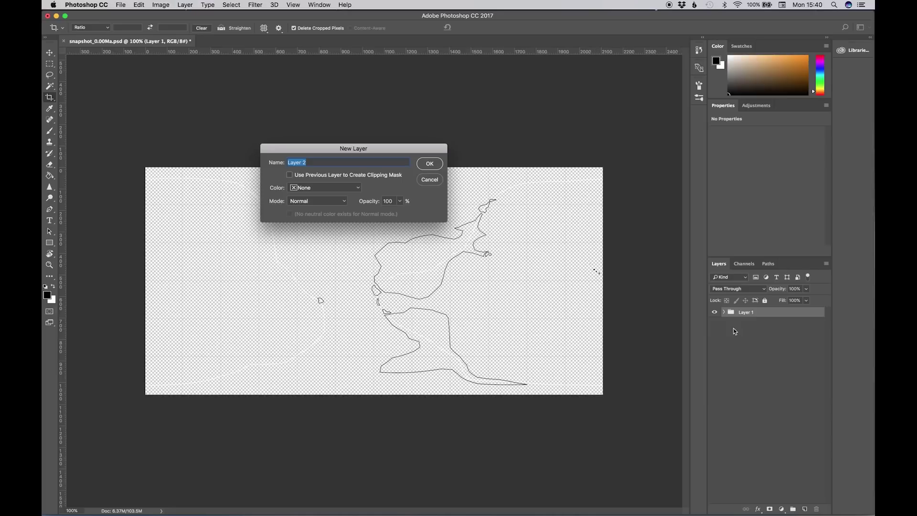
Place the new Layer 2 below the Layer 1 group and fill it with dark navy.
{"action": "key", "text": "Return"}
{"action": "left_click_drag", "start_coordinate": [743, 315], "coordinate": [738, 337]}
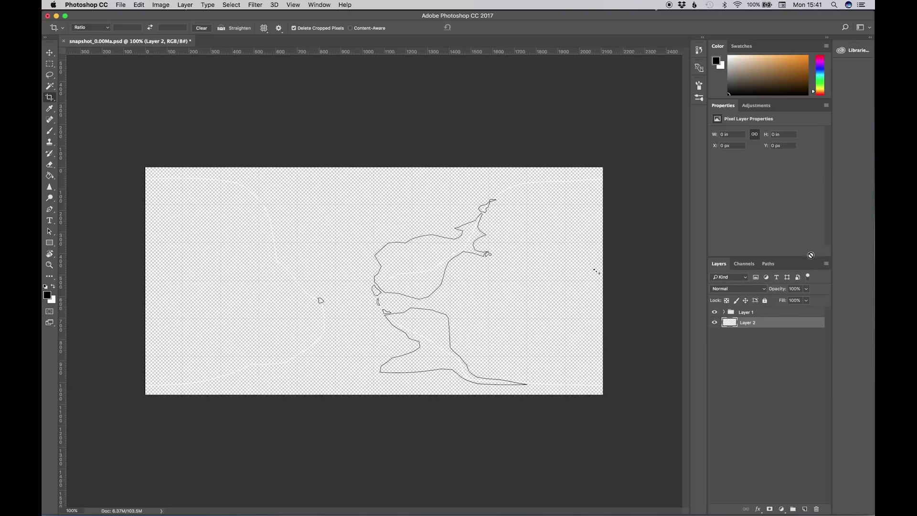
{"action": "left_click", "coordinate": [823, 72]}
{"action": "left_click_drag", "start_coordinate": [801, 77], "coordinate": [795, 81]}
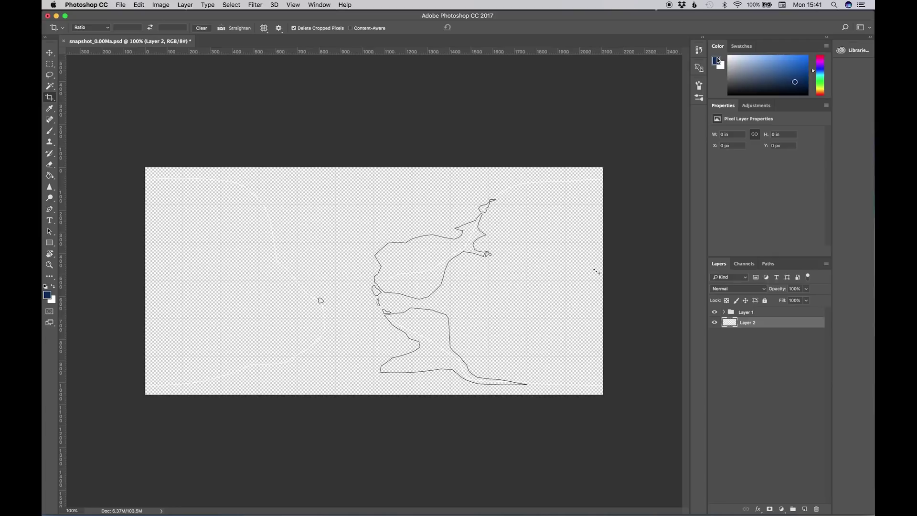
{"action": "key", "text": "alt+BackSpace"}
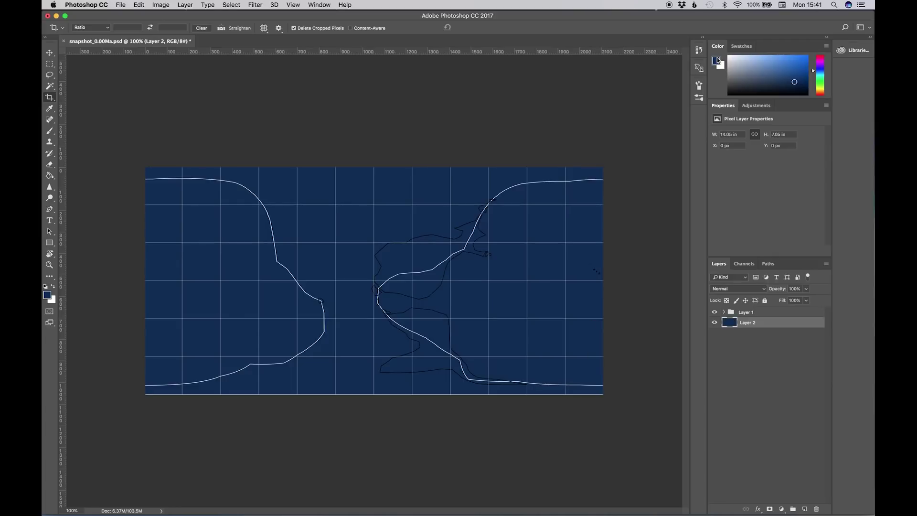
Add a layer mask to Layer 2, fill it black to hide the navy, and test-paint it.
{"action": "left_click", "coordinate": [771, 509]}
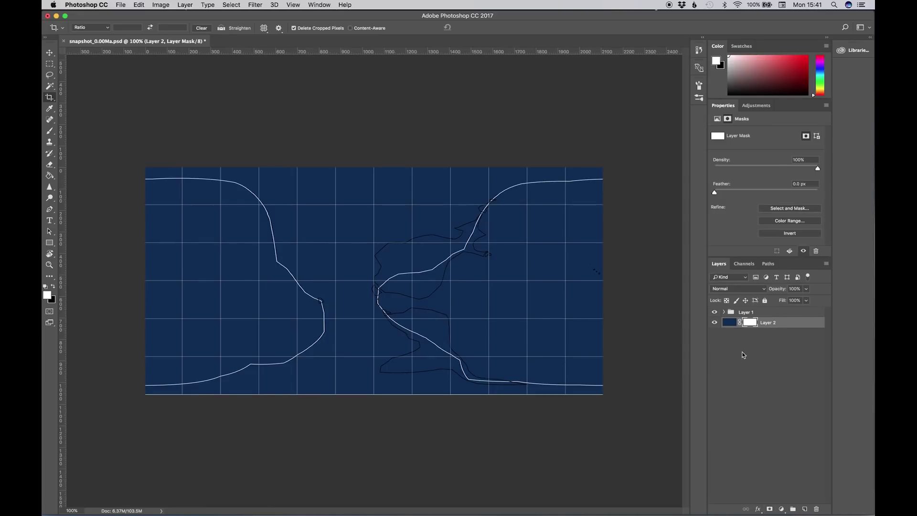
{"action": "key", "text": "x"}
{"action": "key", "text": "alt+BackSpace"}
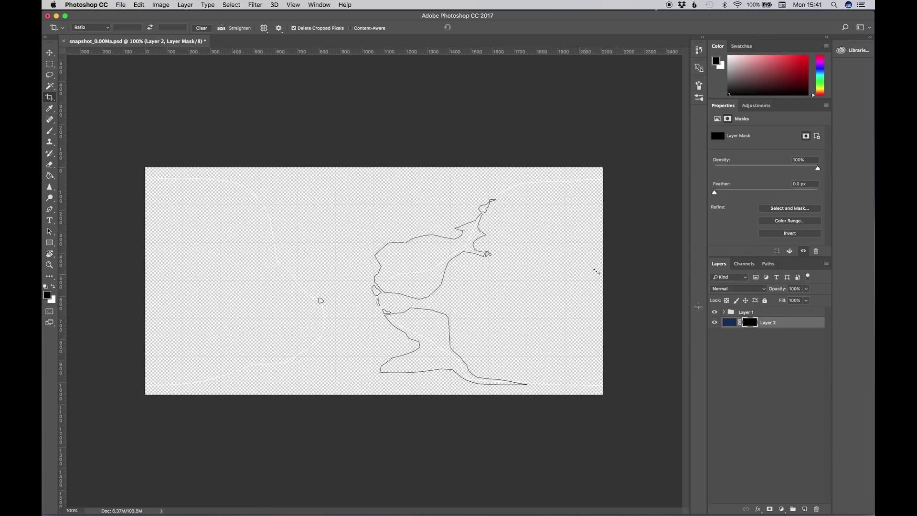
{"action": "key", "text": "x"}
{"action": "key", "text": "b"}
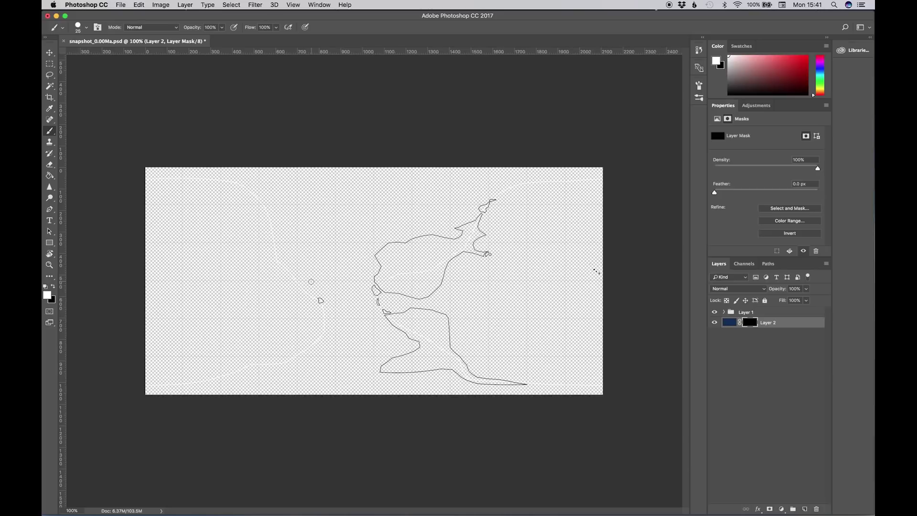
{"action": "mouse_move", "coordinate": [296, 266]}
{"action": "left_mouse_down"}
{"action": "mouse_move", "coordinate": [272, 265]}
{"action": "mouse_move", "coordinate": [302, 270]}
{"action": "left_mouse_up"}
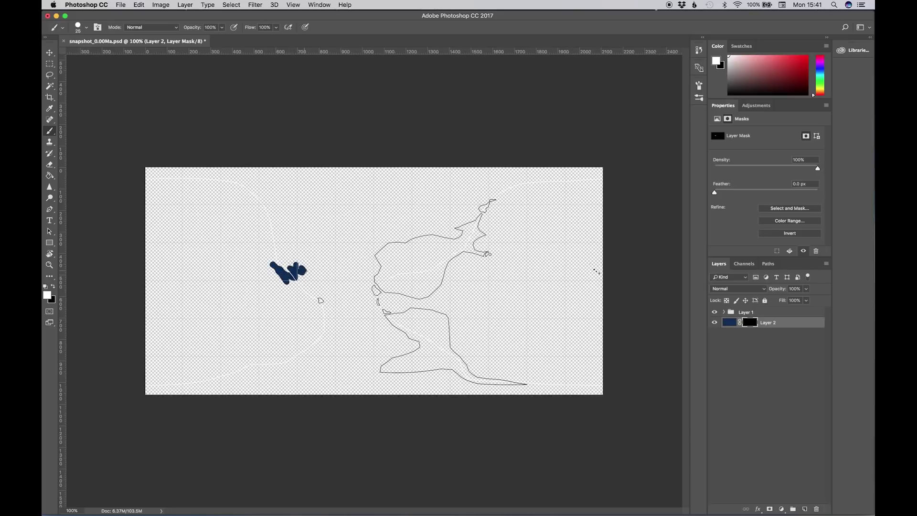
{"action": "key", "text": "super+z"}
{"action": "left_click", "coordinate": [729, 323]}
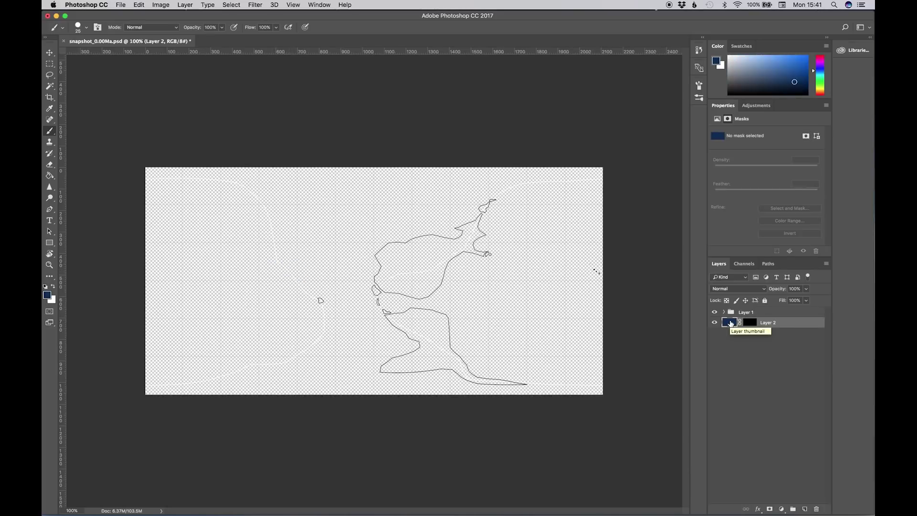
Duplicate the masked layer four times, filling copies 1–4 with progressively lighter blues.
{"action": "key", "text": "super+j"}
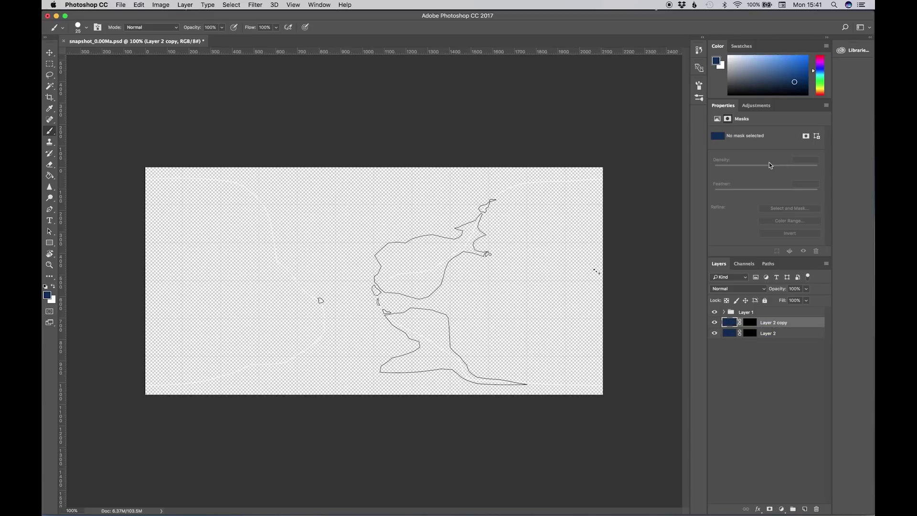
{"action": "left_click", "coordinate": [783, 76]}
{"action": "key", "text": "alt+BackSpace"}
{"action": "key", "text": "super+j"}
{"action": "left_click", "coordinate": [770, 66]}
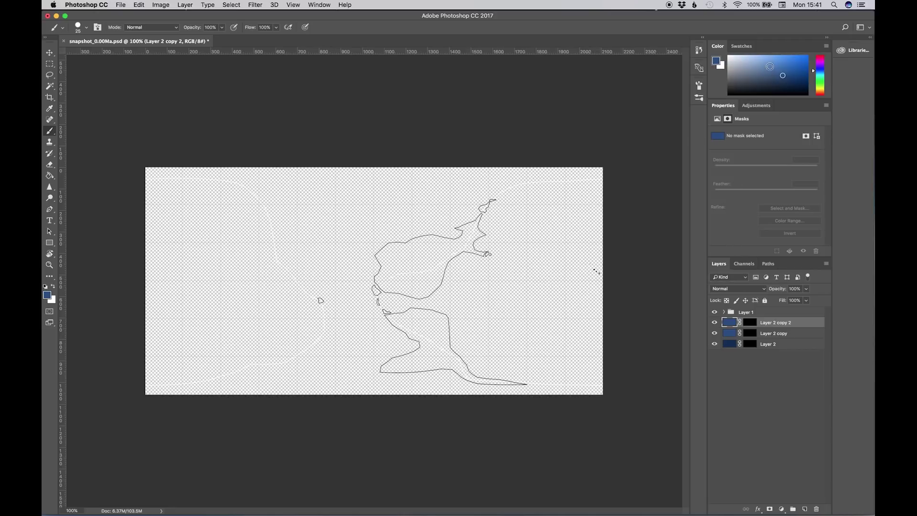
{"action": "key", "text": "alt+BackSpace"}
{"action": "key", "text": "super+j"}
{"action": "left_click", "coordinate": [758, 60]}
{"action": "key", "text": "alt+BackSpace"}
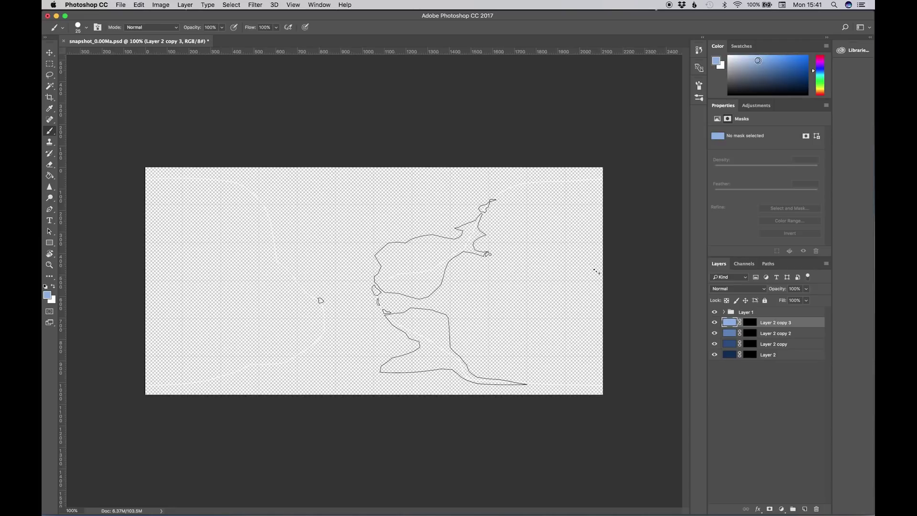
{"action": "key", "text": "super+j"}
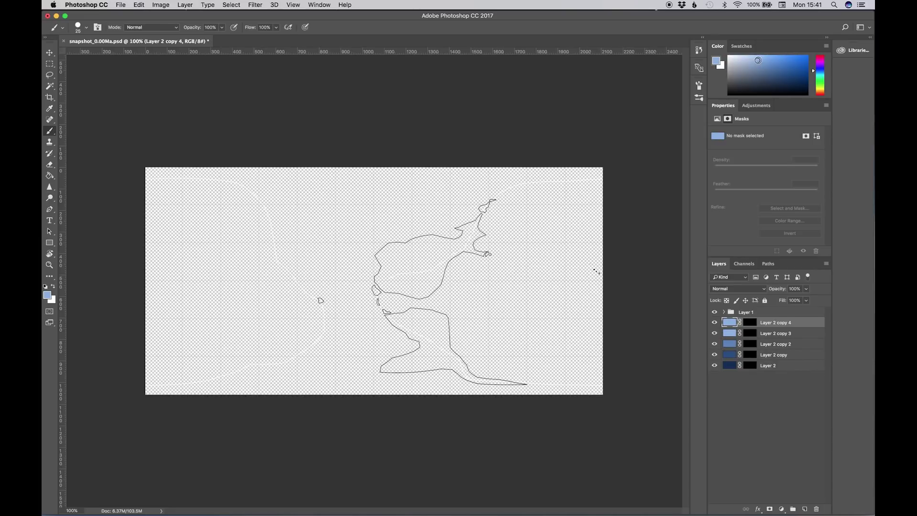
{"action": "left_click", "coordinate": [749, 56]}
{"action": "key", "text": "alt+BackSpace"}
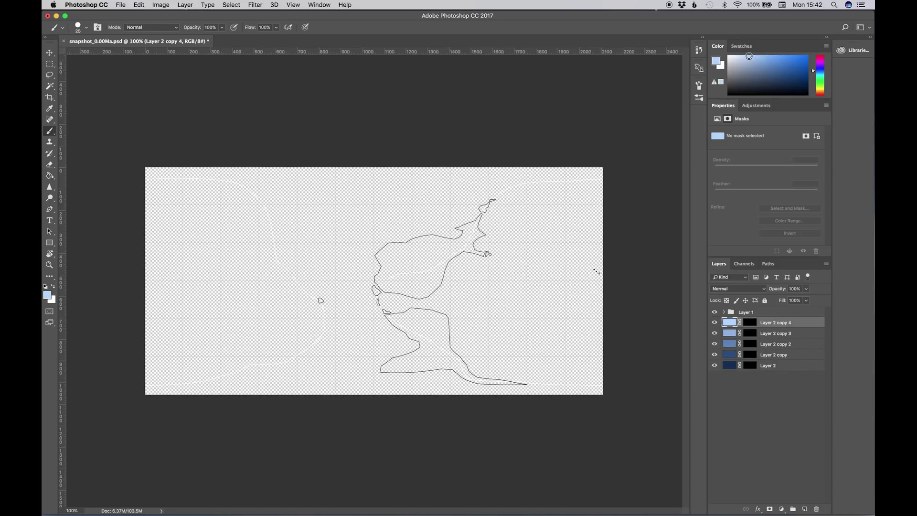
Add copies 5–7 filled with peach, deeper peach and tan.
{"action": "key", "text": "super+j"}
{"action": "left_click", "coordinate": [821, 89]}
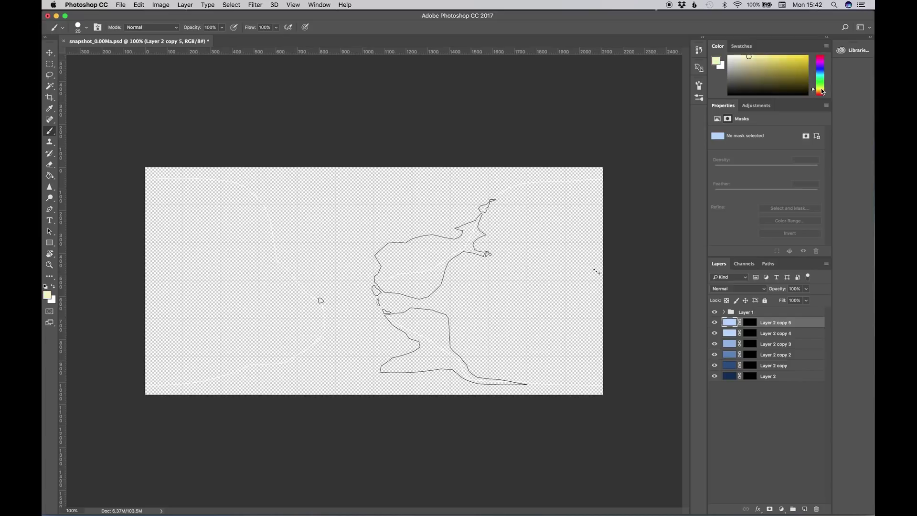
{"action": "left_click", "coordinate": [816, 92]}
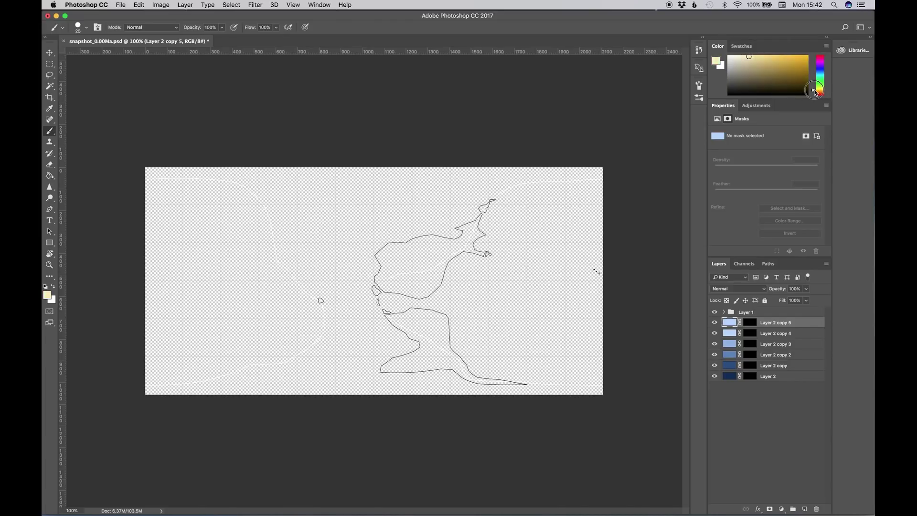
{"action": "left_click", "coordinate": [815, 93]}
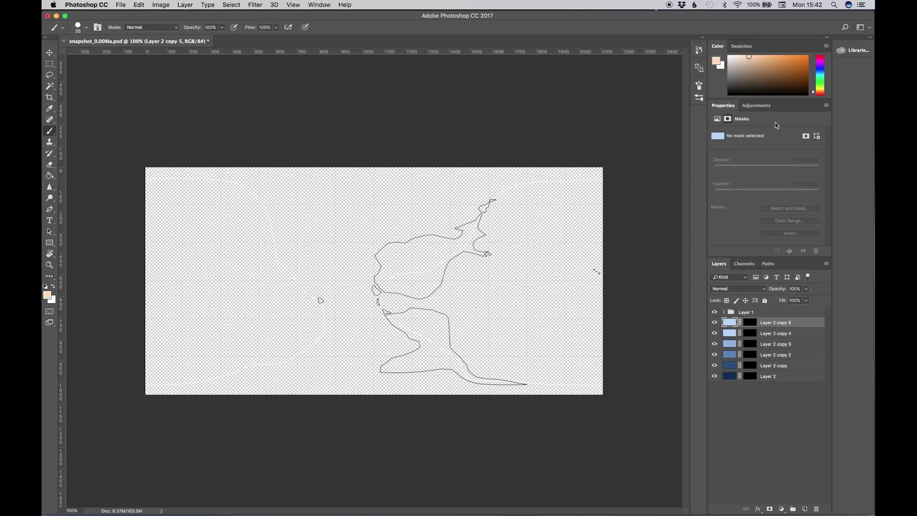
{"action": "key", "text": "alt+BackSpace"}
{"action": "key", "text": "super+j"}
{"action": "left_click", "coordinate": [761, 59]}
{"action": "key", "text": "alt+BackSpace"}
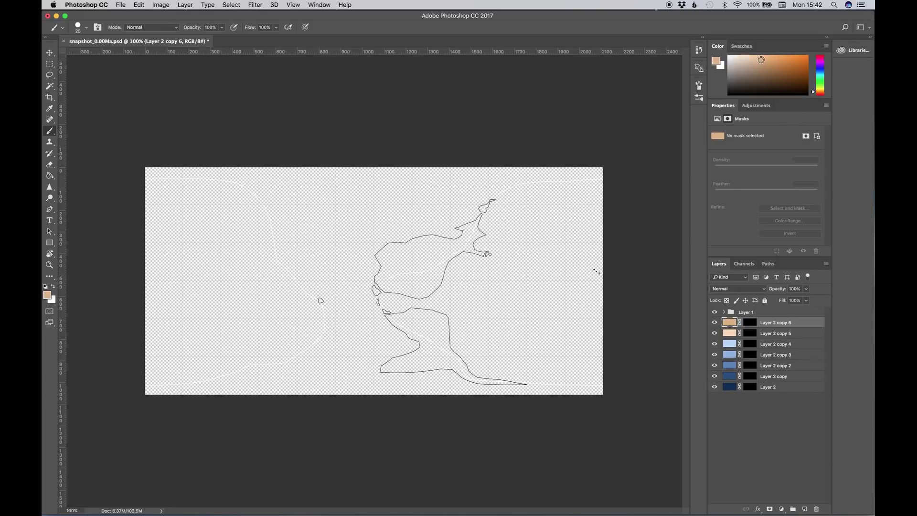
{"action": "key", "text": "super+j"}
{"action": "left_click", "coordinate": [775, 63]}
{"action": "key", "text": "alt+BackSpace"}
Add copies 8–10 filled with darker tan, brown and dark brown.
{"action": "key", "text": "super+j"}
{"action": "left_click", "coordinate": [788, 66]}
{"action": "key", "text": "alt+BackSpace"}
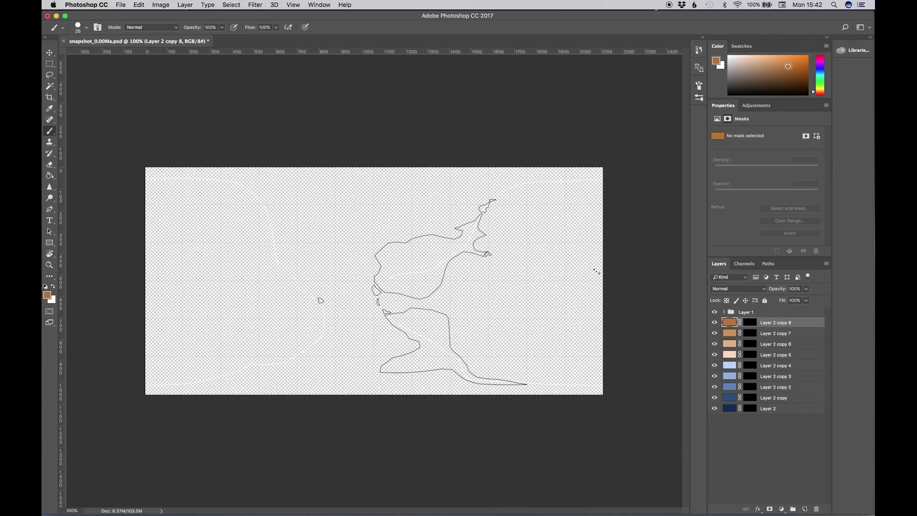
{"action": "key", "text": "super+j"}
{"action": "left_click", "coordinate": [799, 68]}
{"action": "key", "text": "alt+BackSpace"}
{"action": "key", "text": "super+j"}
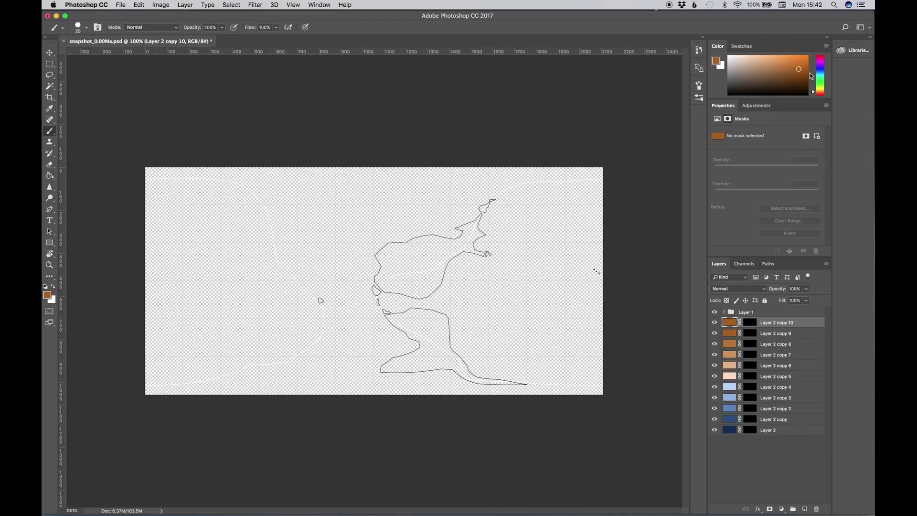
{"action": "left_click", "coordinate": [808, 75]}
{"action": "key", "text": "alt+BackSpace"}
{"action": "left_click", "coordinate": [750, 356]}
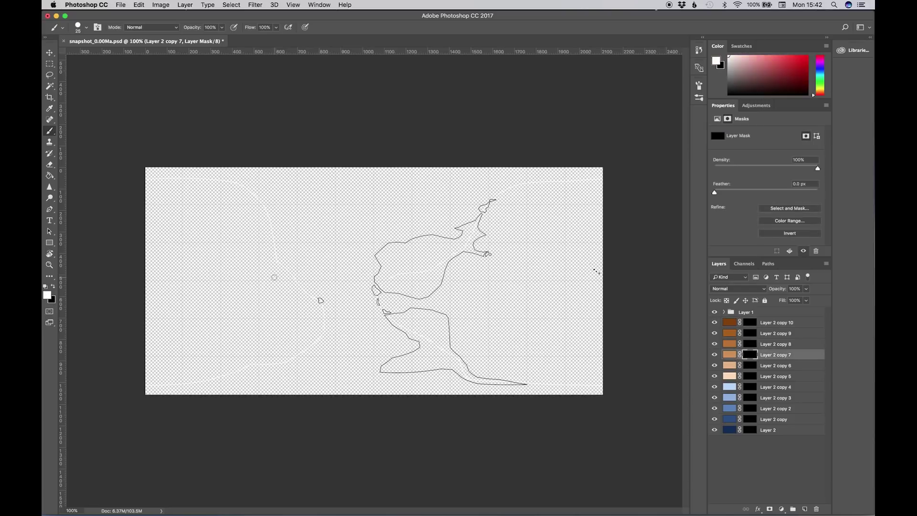
Zoom in on the small island and paint brown and peach into the copy 7, 6 and 5 masks.
{"action": "key", "text": "super+plus"}
{"action": "key", "text": "super+plus"}
{"action": "key", "text": "super+plus"}
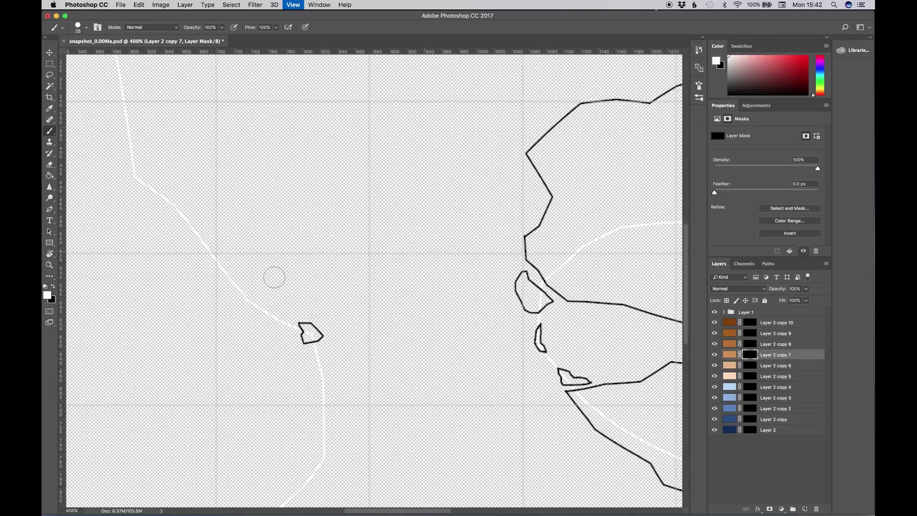
{"action": "scroll", "coordinate": [274, 278], "scroll_direction": "left", "scroll_amount": 10}
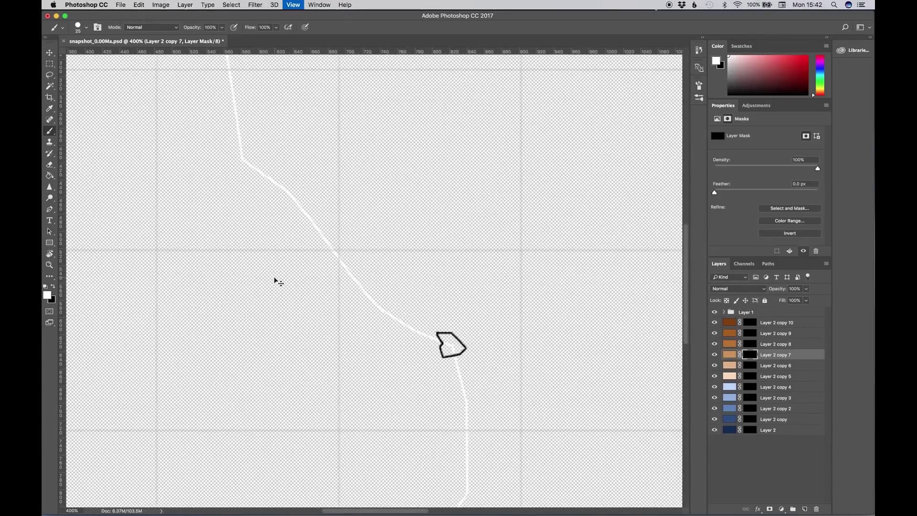
{"action": "key", "text": "super+plus"}
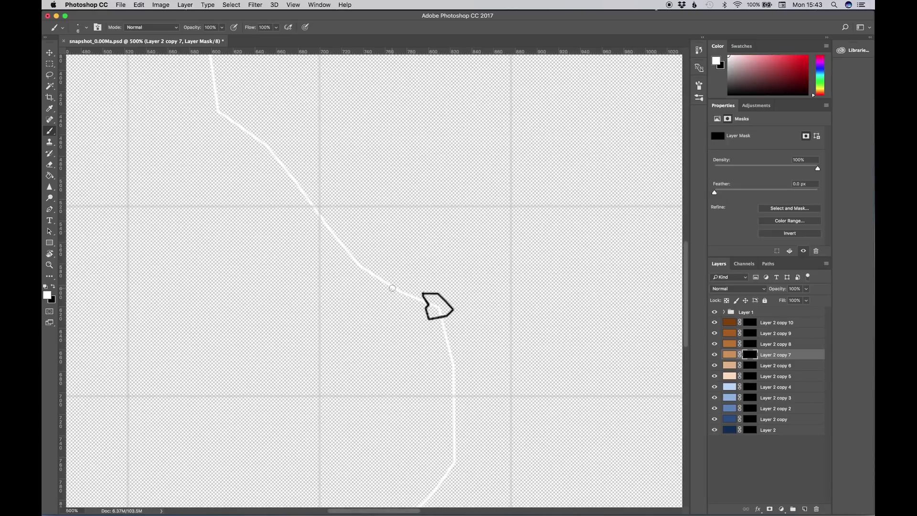
{"action": "mouse_move", "coordinate": [392, 288]}
{"action": "left_mouse_down"}
{"action": "mouse_move", "coordinate": [438, 311]}
{"action": "mouse_move", "coordinate": [431, 304]}
{"action": "left_mouse_up"}
{"action": "left_click", "coordinate": [749, 366]}
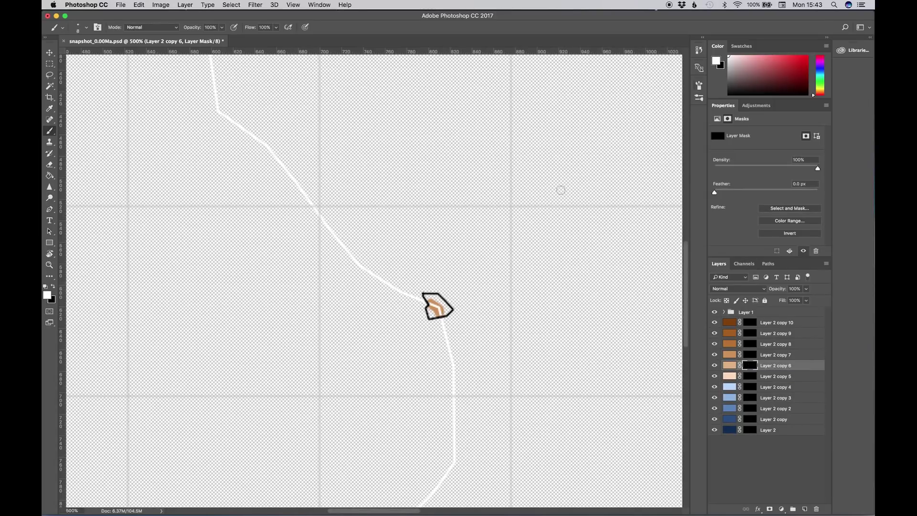
{"action": "mouse_move", "coordinate": [440, 306]}
{"action": "left_mouse_down"}
{"action": "mouse_move", "coordinate": [433, 301]}
{"action": "mouse_move", "coordinate": [444, 307]}
{"action": "left_mouse_up"}
{"action": "left_click", "coordinate": [753, 377]}
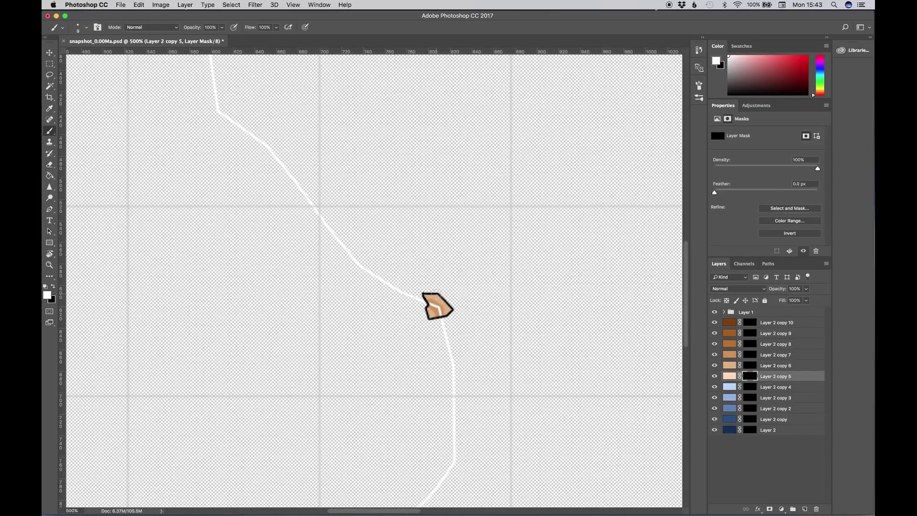
{"action": "left_click_drag", "start_coordinate": [428, 292], "coordinate": [436, 307]}
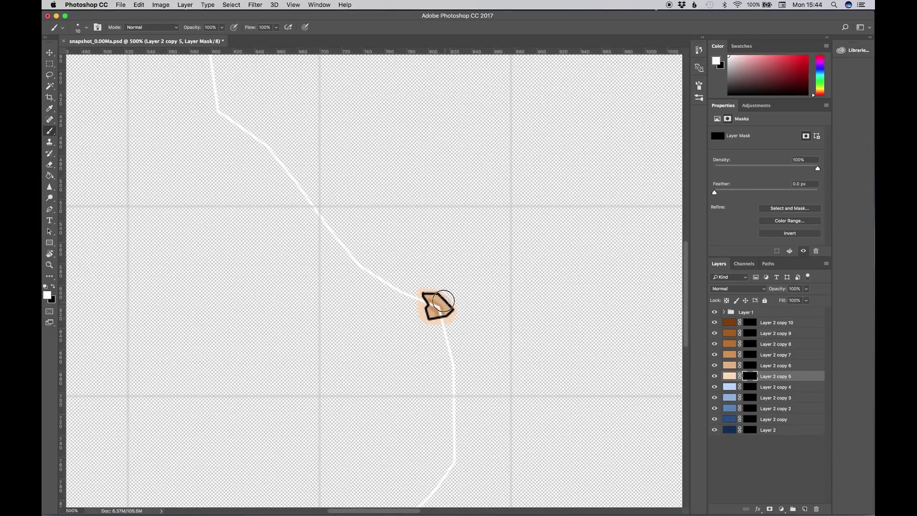
Paint light blue bands along the ridge on the copy 4 and copy 3 masks.
{"action": "left_click", "coordinate": [750, 388]}
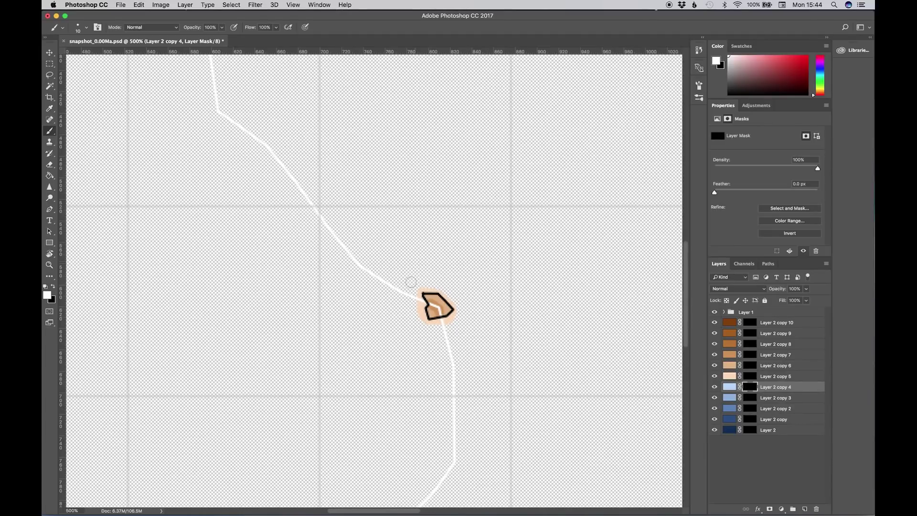
{"action": "key", "text": "bracketleft"}
{"action": "left_click_drag", "start_coordinate": [443, 327], "coordinate": [454, 396]}
{"action": "key", "text": "bracketright"}
{"action": "left_click_drag", "start_coordinate": [416, 297], "coordinate": [339, 238]}
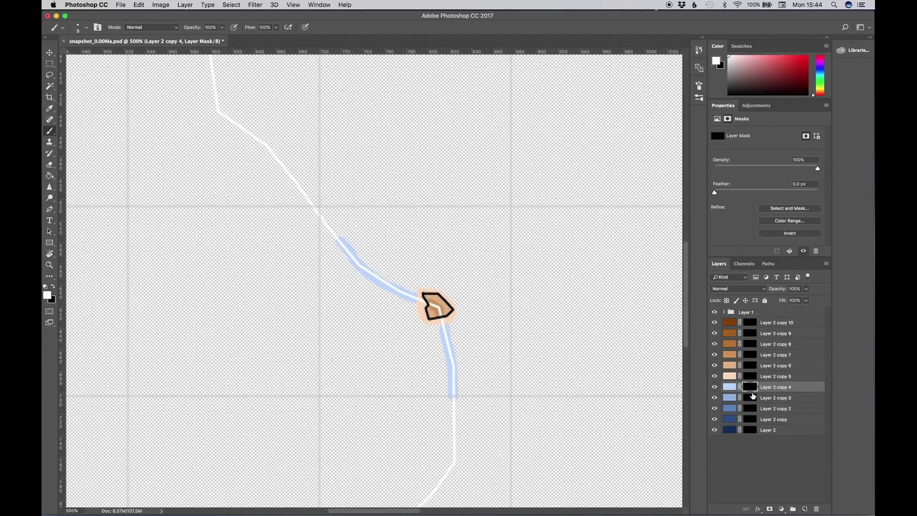
{"action": "left_click", "coordinate": [752, 398]}
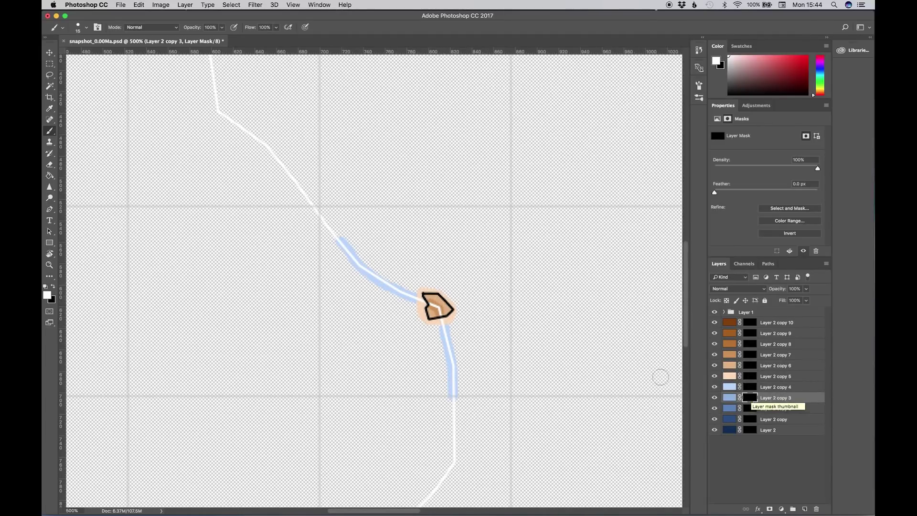
{"action": "key", "text": "bracketright"}
{"action": "mouse_move", "coordinate": [348, 253]}
{"action": "left_mouse_down"}
{"action": "mouse_move", "coordinate": [446, 330]}
{"action": "mouse_move", "coordinate": [454, 401]}
{"action": "left_mouse_up"}
{"action": "key", "text": "alt+bracketleft"}
{"action": "key", "text": "bracketright"}
{"action": "key", "text": "bracketright"}
{"action": "key", "text": "bracketright"}
{"action": "key", "text": "bracketleft"}
{"action": "mouse_move", "coordinate": [352, 256]}
{"action": "left_mouse_down"}
{"action": "mouse_move", "coordinate": [368, 280]}
{"action": "mouse_move", "coordinate": [446, 313]}
{"action": "mouse_move", "coordinate": [454, 404]}
{"action": "left_mouse_up"}
{"action": "left_click", "coordinate": [730, 398]}
{"action": "left_click", "coordinate": [747, 399]}
{"action": "key", "text": "bracketleft"}
{"action": "key", "text": "bracketleft"}
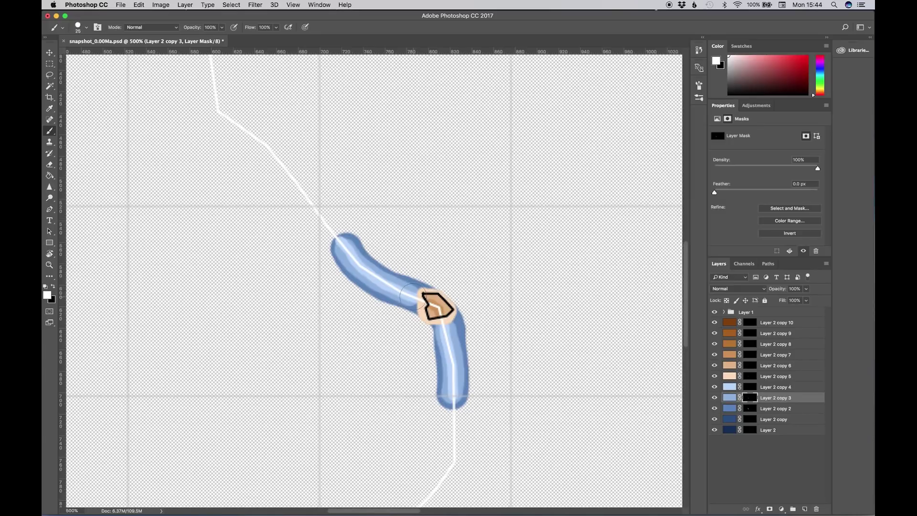
Paint a darker blue band on the Layer 2 copy mask and navy outer band on Layer 2.
{"action": "left_click", "coordinate": [732, 419]}
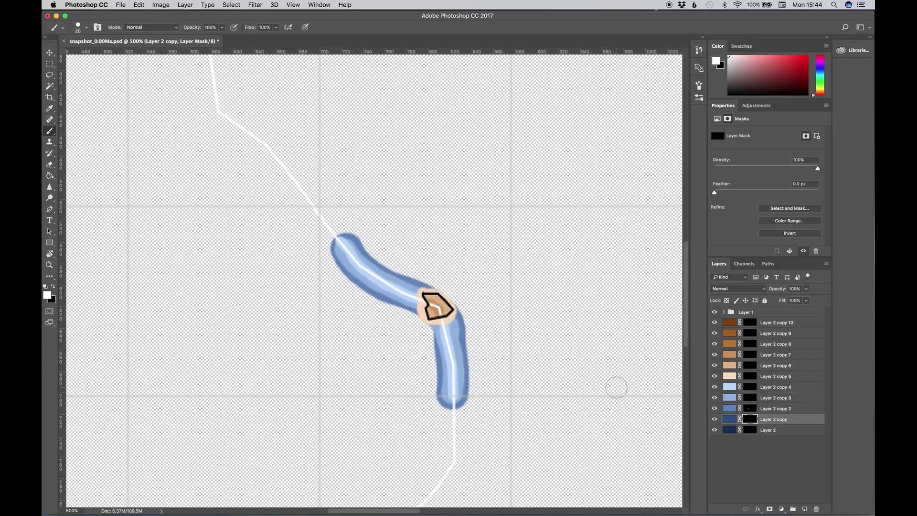
{"action": "key", "text": "bracketright"}
{"action": "key", "text": "bracketright"}
{"action": "mouse_move", "coordinate": [337, 239]}
{"action": "left_mouse_down"}
{"action": "mouse_move", "coordinate": [416, 292]}
{"action": "mouse_move", "coordinate": [454, 344]}
{"action": "mouse_move", "coordinate": [449, 386]}
{"action": "mouse_move", "coordinate": [414, 301]}
{"action": "mouse_move", "coordinate": [341, 250]}
{"action": "mouse_move", "coordinate": [448, 316]}
{"action": "mouse_move", "coordinate": [452, 418]}
{"action": "left_mouse_up"}
{"action": "left_click", "coordinate": [743, 430]}
{"action": "key", "text": "bracketright"}
{"action": "key", "text": "bracketright"}
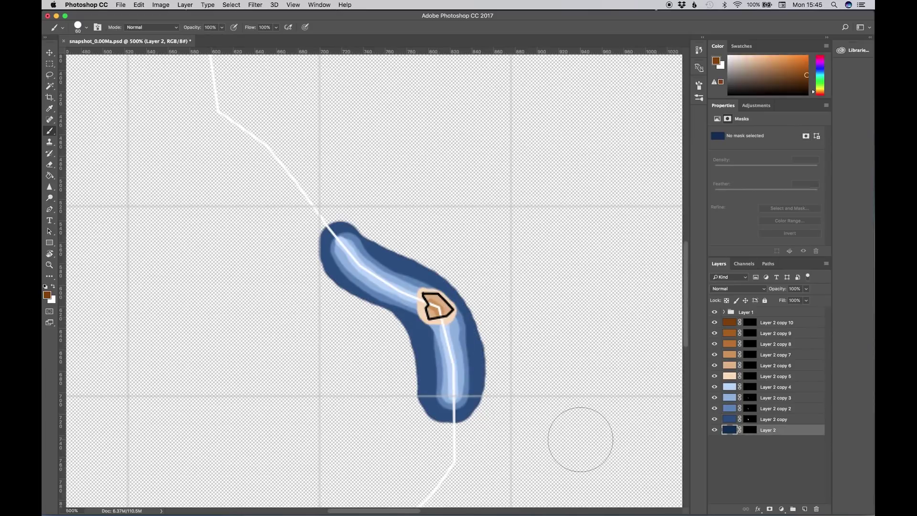
{"action": "mouse_move", "coordinate": [419, 388]}
{"action": "left_mouse_down"}
{"action": "mouse_move", "coordinate": [337, 224]}
{"action": "mouse_move", "coordinate": [432, 272]}
{"action": "mouse_move", "coordinate": [475, 387]}
{"action": "mouse_move", "coordinate": [406, 397]}
{"action": "left_mouse_up"}
{"action": "key", "text": "super+minus"}
{"action": "key", "text": "super+minus"}
{"action": "key", "text": "super+minus"}
{"action": "key", "text": "super+minus"}
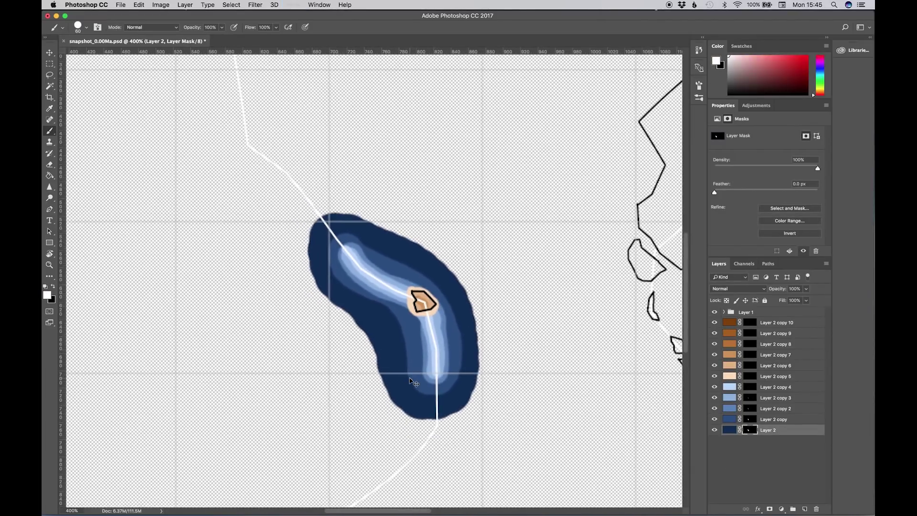
{"action": "key", "text": "super+minus"}
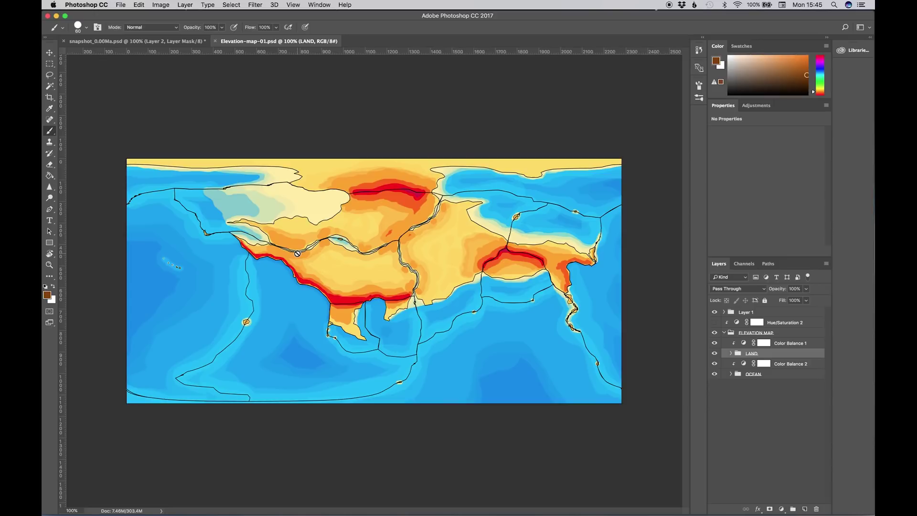
Quit Photoshop, choosing to save changes to the document when prompted.
{"action": "key", "text": "super+q"}
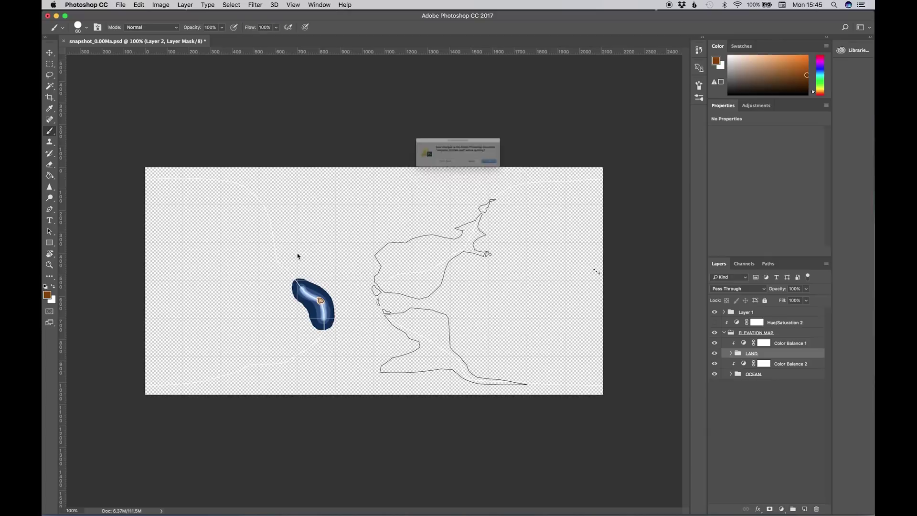
{"action": "left_click", "coordinate": [522, 173]}
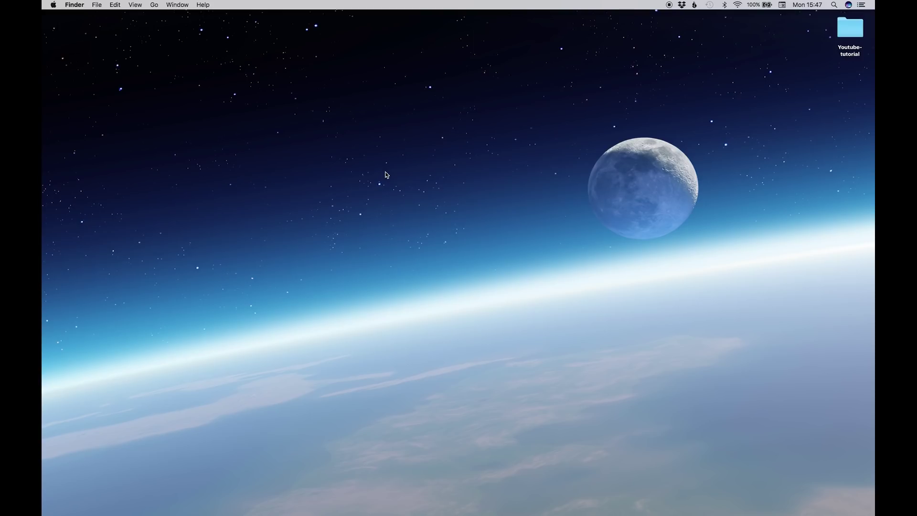
Launch G.Projector from Spotlight and open FINAL-MAP.jpg as the input map.
{"action": "key", "text": "super+space"}
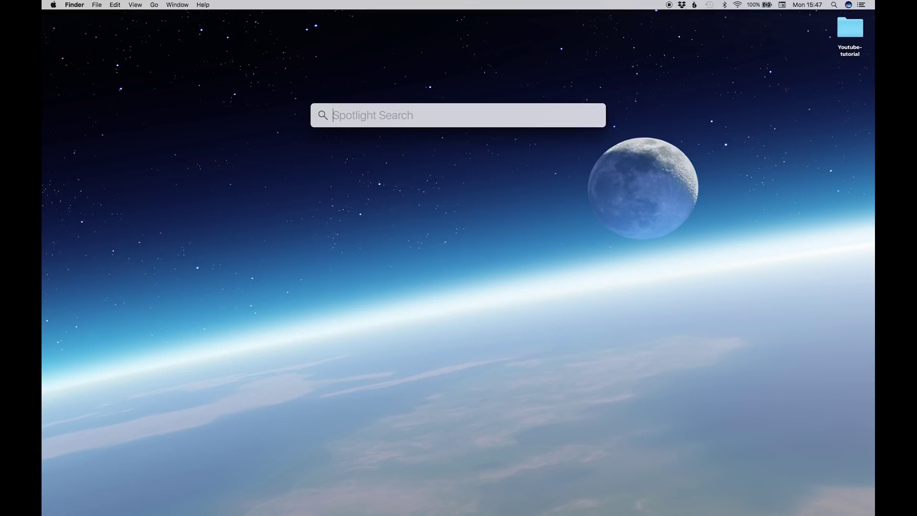
{"action": "type", "text": "g"}
{"action": "key", "text": "Return"}
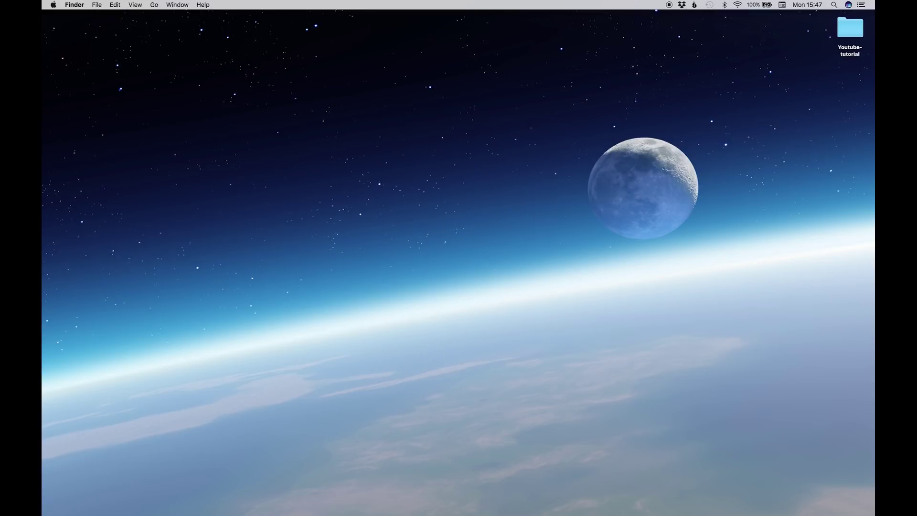
{"action": "left_click", "coordinate": [575, 176]}
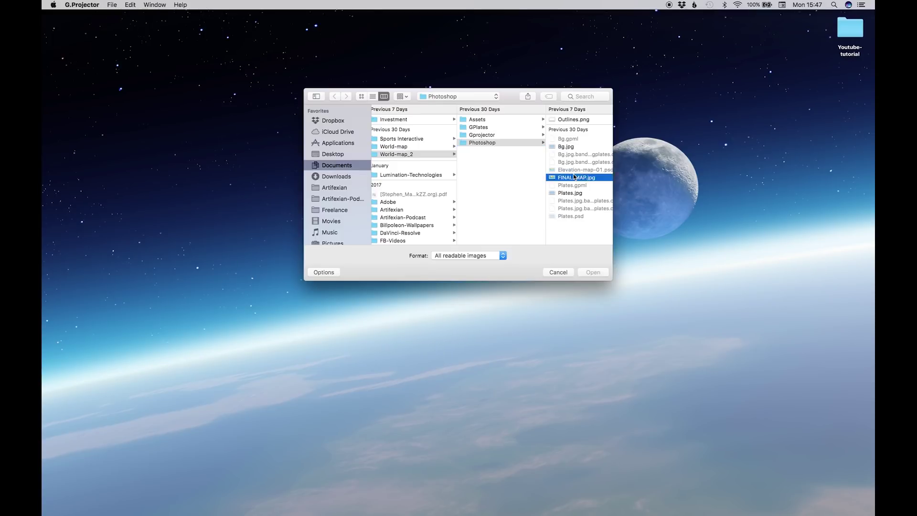
{"action": "left_click", "coordinate": [590, 270]}
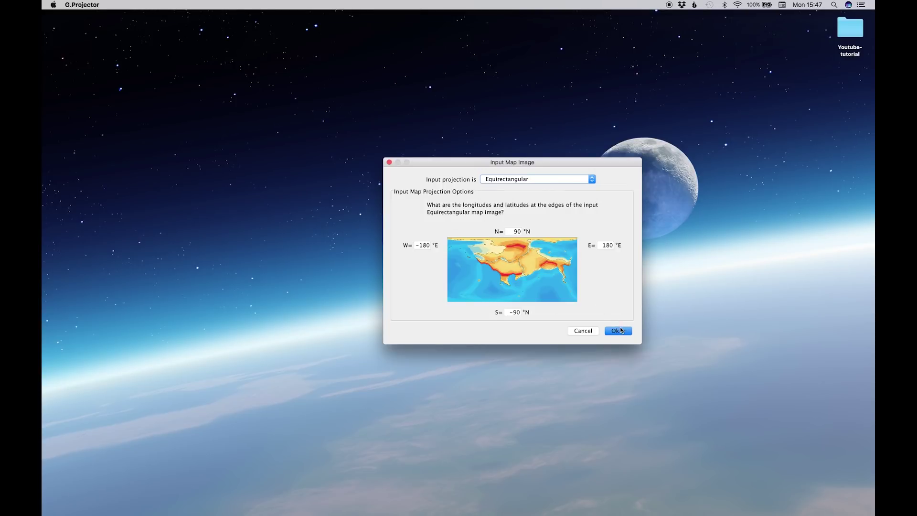
Accept the equirectangular extents and set Overlay 1 to <none>.
{"action": "left_click", "coordinate": [621, 329]}
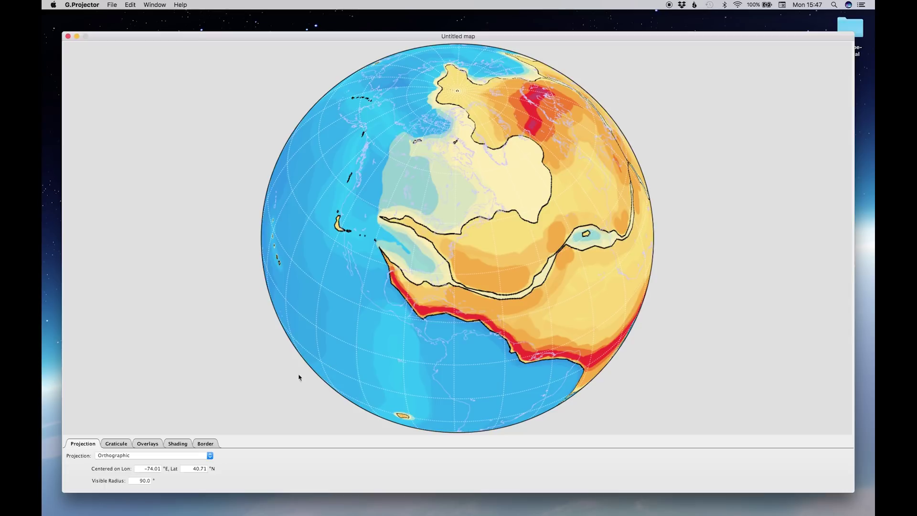
{"action": "left_click", "coordinate": [152, 444]}
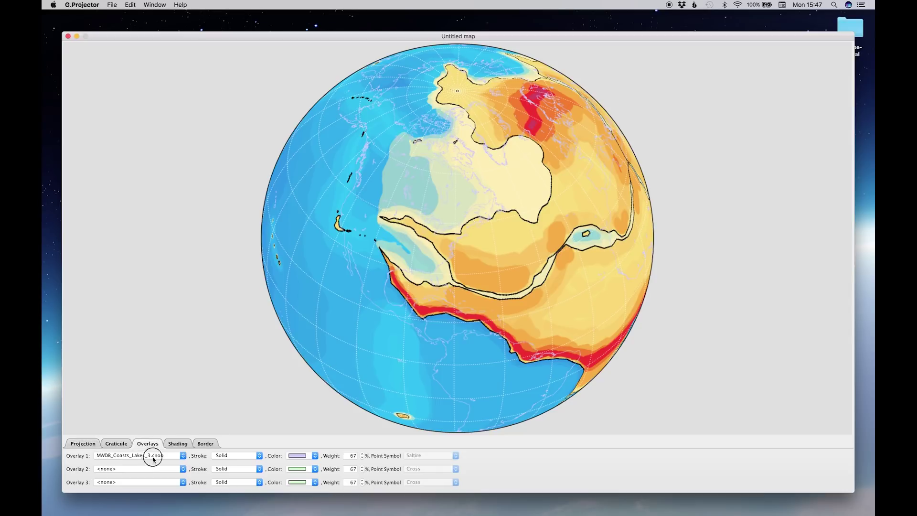
{"action": "left_click", "coordinate": [149, 456]}
{"action": "left_click", "coordinate": [146, 424]}
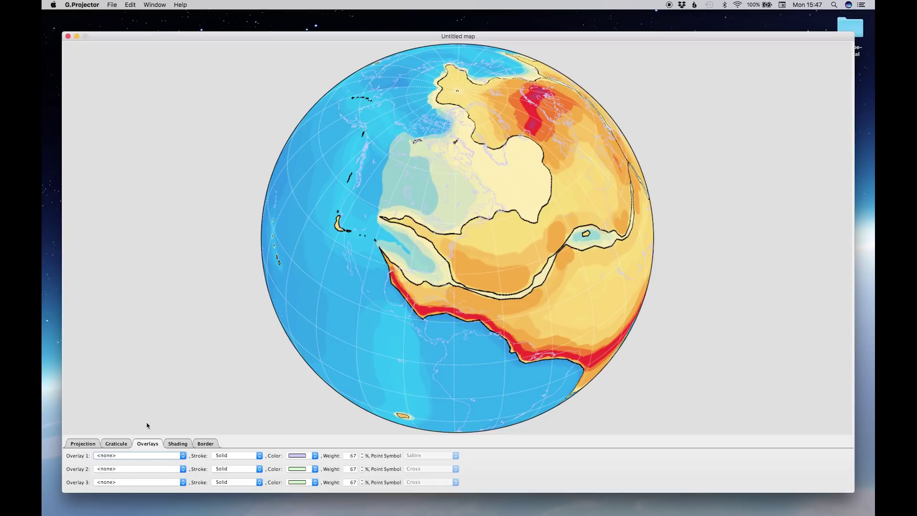
Browse the Projection list, switching the map to Hexafoliate Equal-Area along the way.
{"action": "left_click", "coordinate": [83, 445]}
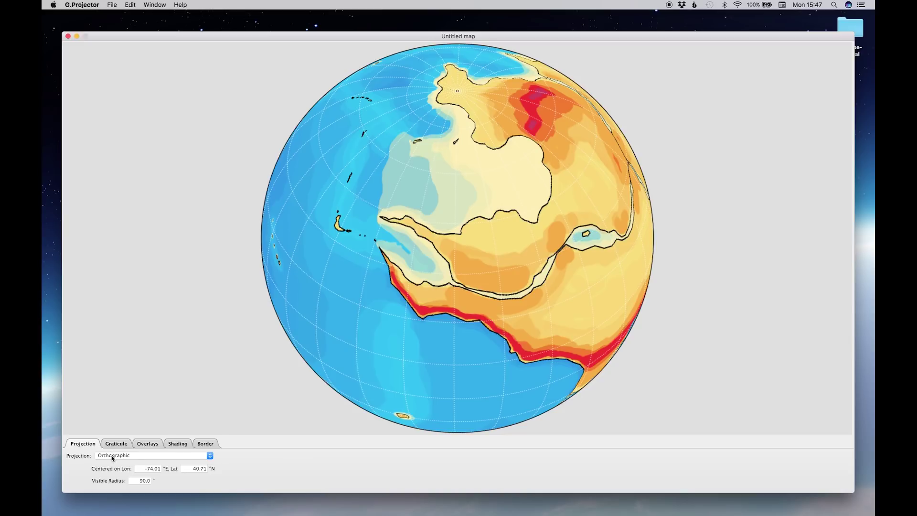
{"action": "left_click", "coordinate": [113, 456]}
{"action": "left_click", "coordinate": [120, 284]}
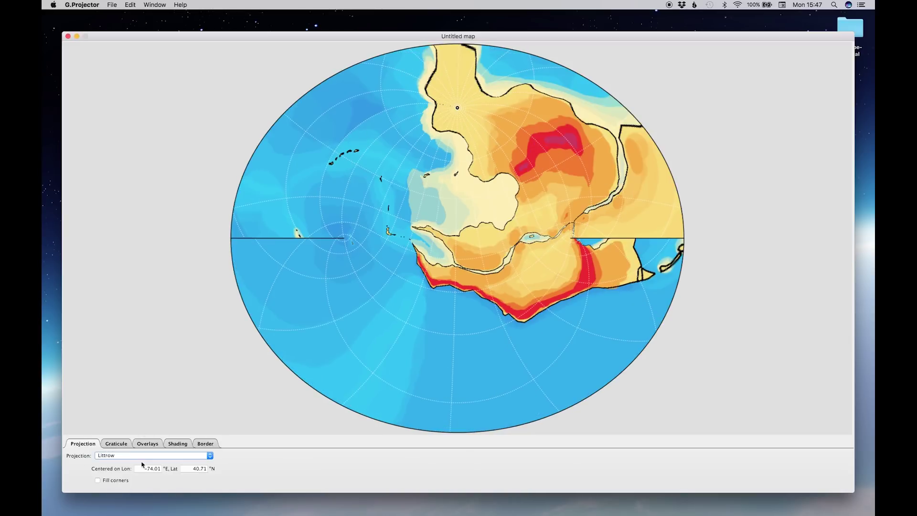
{"action": "left_click", "coordinate": [132, 455]}
{"action": "left_click", "coordinate": [117, 384]}
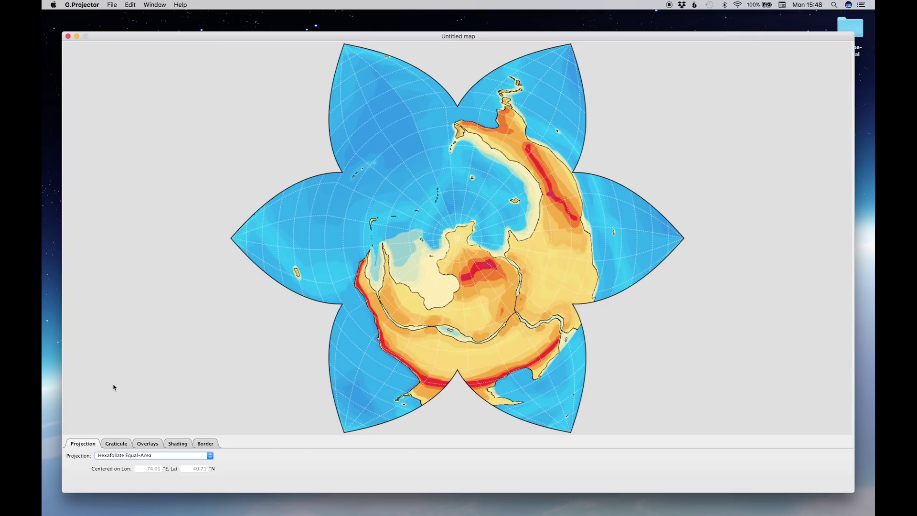
{"action": "left_click", "coordinate": [149, 456]}
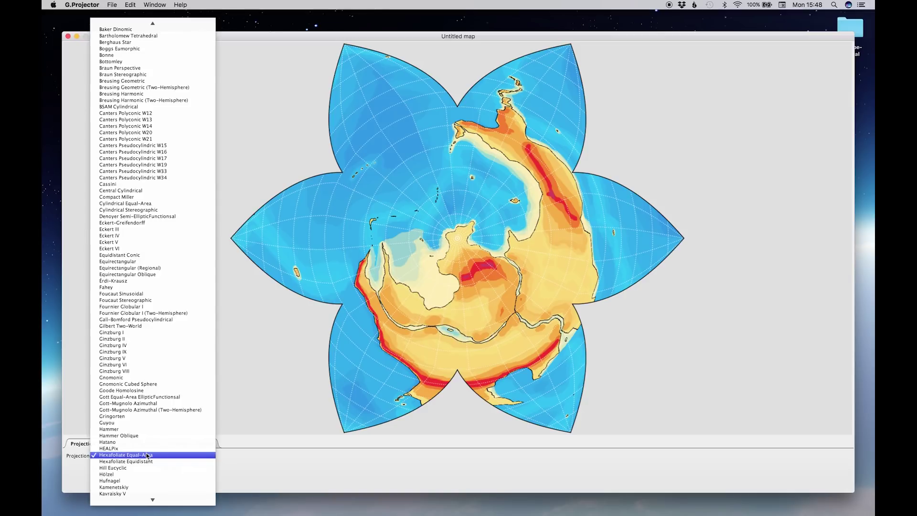
{"action": "left_click", "coordinate": [147, 397]}
{"action": "left_click", "coordinate": [154, 457]}
{"action": "mouse_move", "coordinate": [138, 502]}
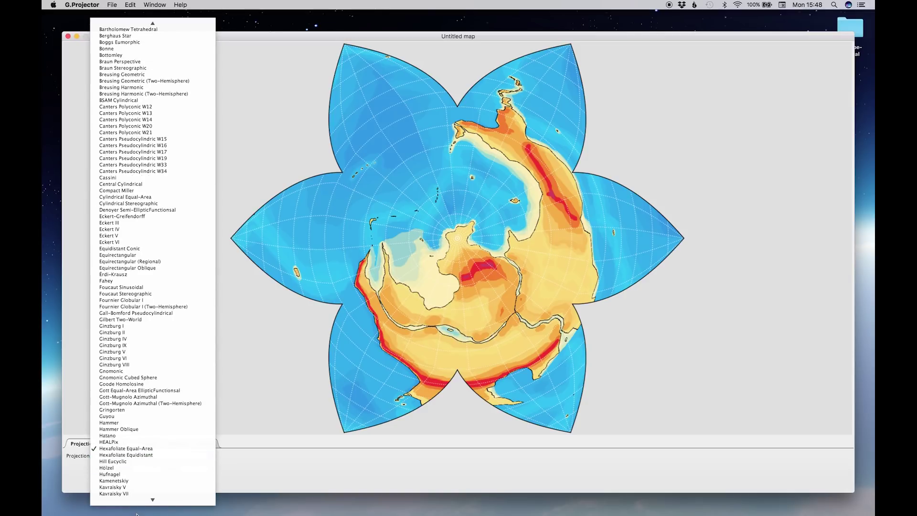
Switch the map to Mercator centred on longitude -20°E.
{"action": "left_click", "coordinate": [109, 385]}
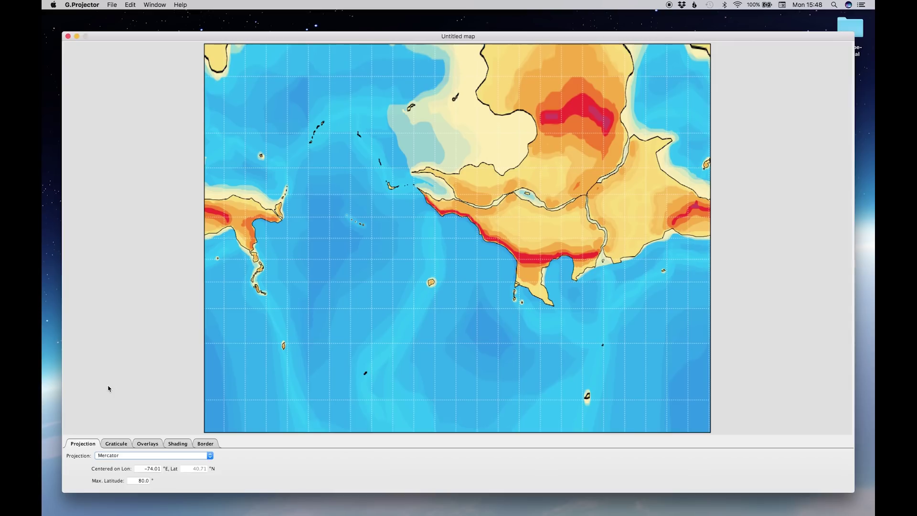
{"action": "left_click", "coordinate": [160, 470]}
{"action": "key", "text": "BackSpace"}
{"action": "key", "text": "BackSpace"}
{"action": "key", "text": "BackSpace"}
{"action": "key", "text": "BackSpace"}
{"action": "key", "text": "BackSpace"}
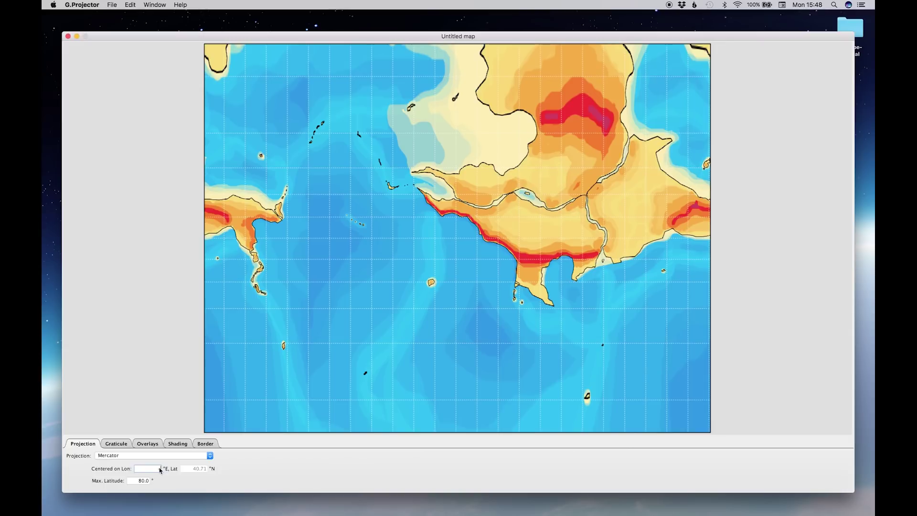
{"action": "type", "text": "-20"}
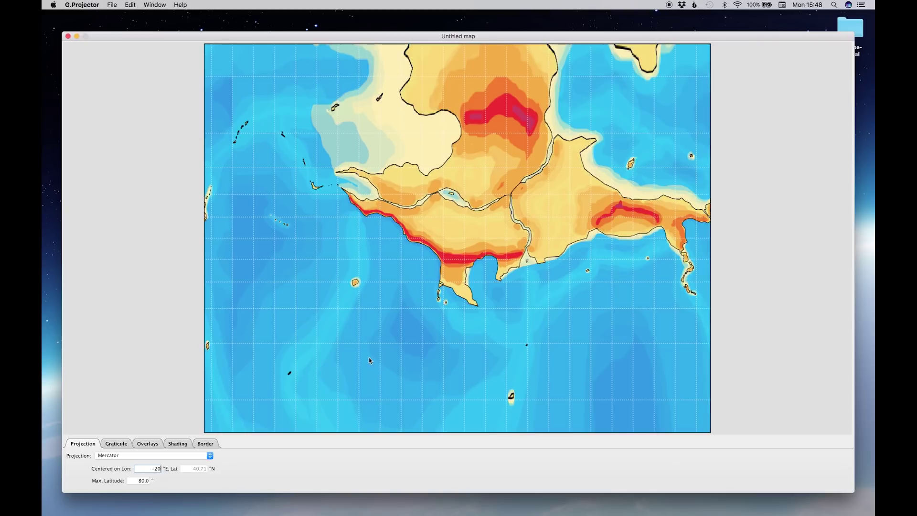
Start File > Save Map As, then cancel the save.
{"action": "left_click", "coordinate": [111, 5]}
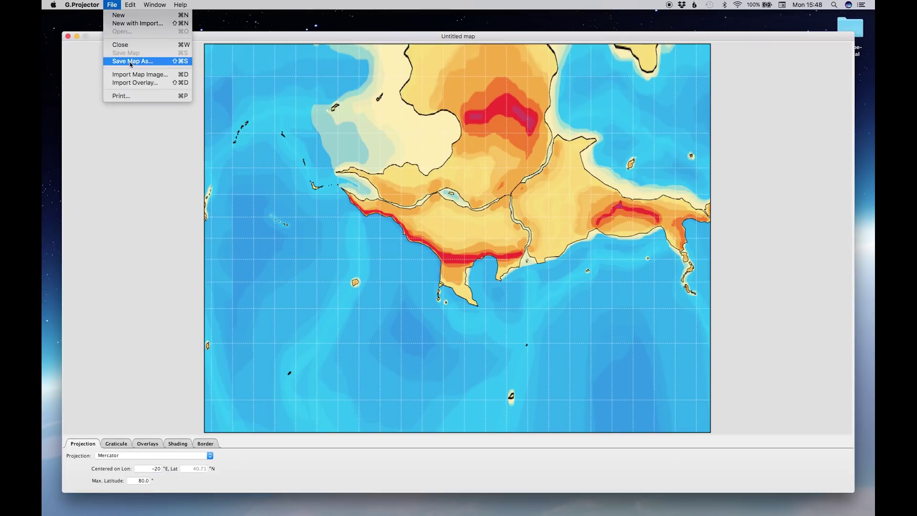
{"action": "left_click", "coordinate": [131, 61]}
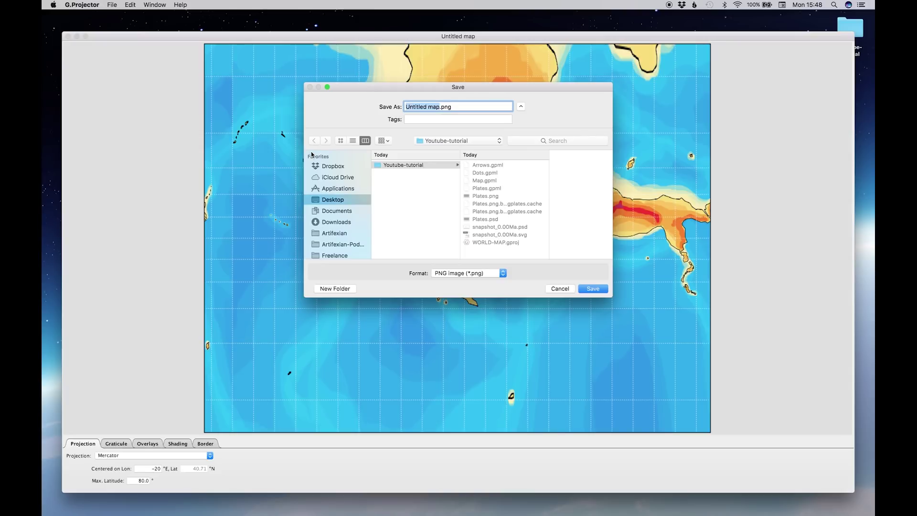
{"action": "left_click", "coordinate": [559, 288]}
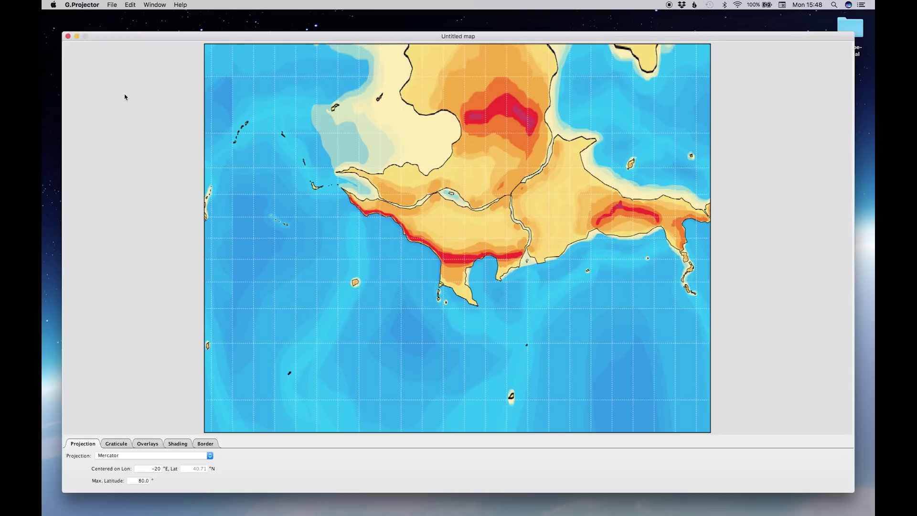